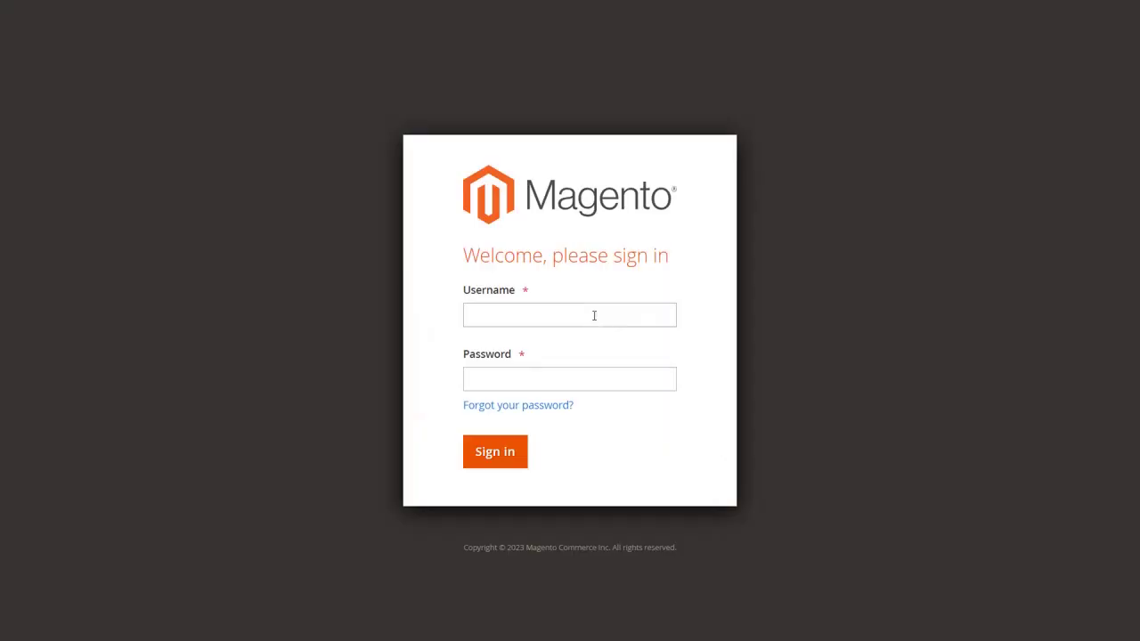
# Sign in to Magento Admin with the admin username and password
pyautogui.click(594, 315)
pyautogui.write('Aran00')
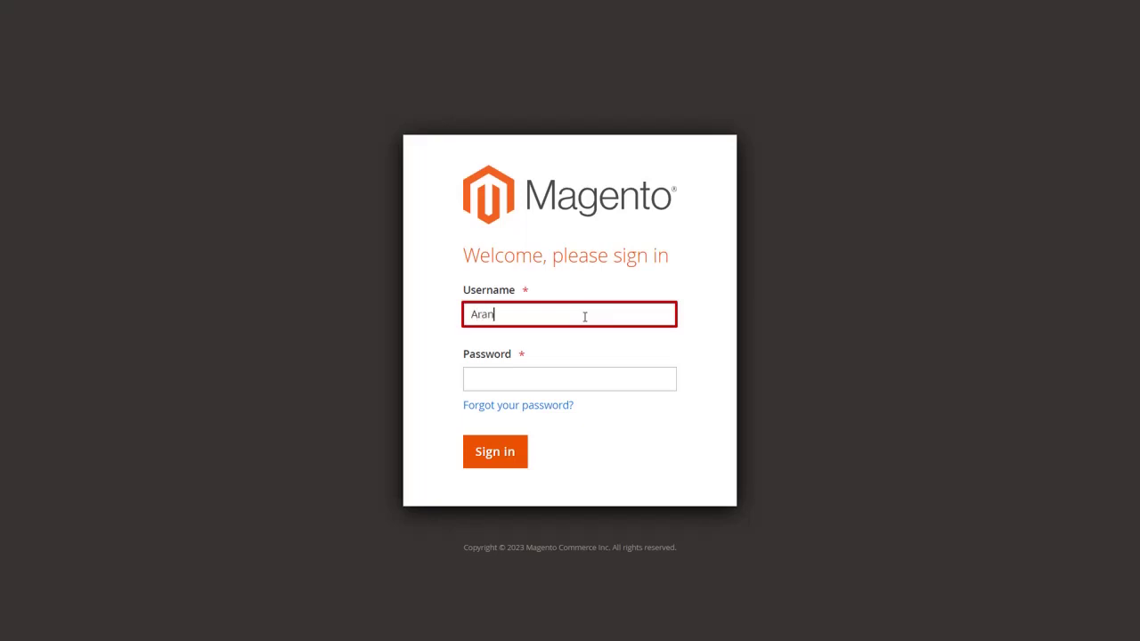
pyautogui.click(596, 383)
pyautogui.write('********')
pyautogui.click(504, 460)
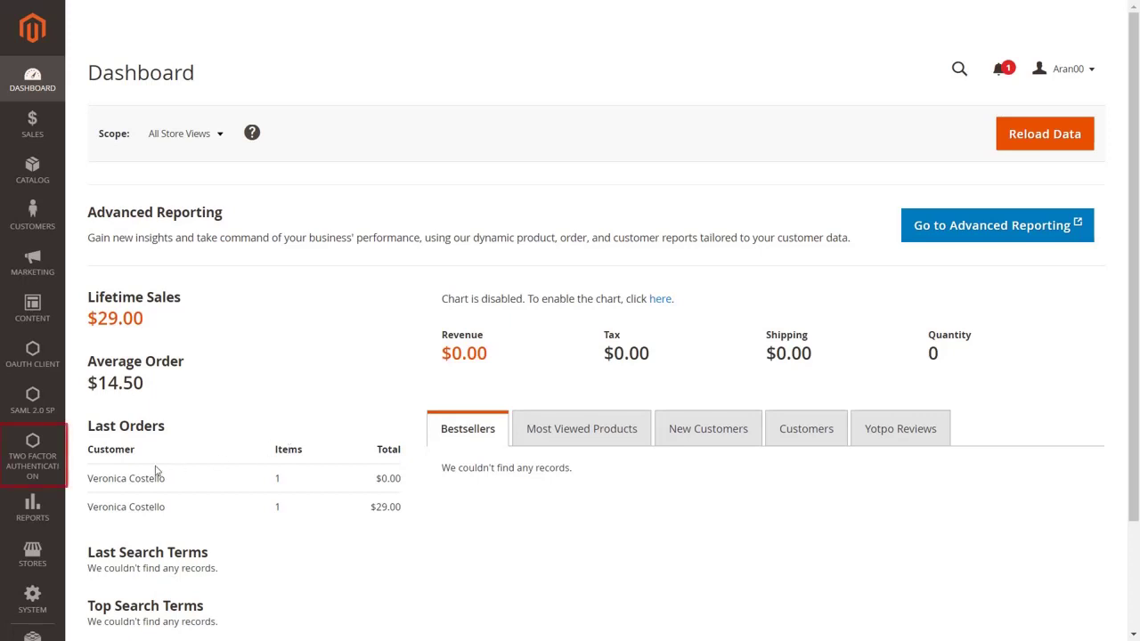
# Go to Two Factor Authentication > Account in the admin sidebar
pyautogui.click(37, 473)
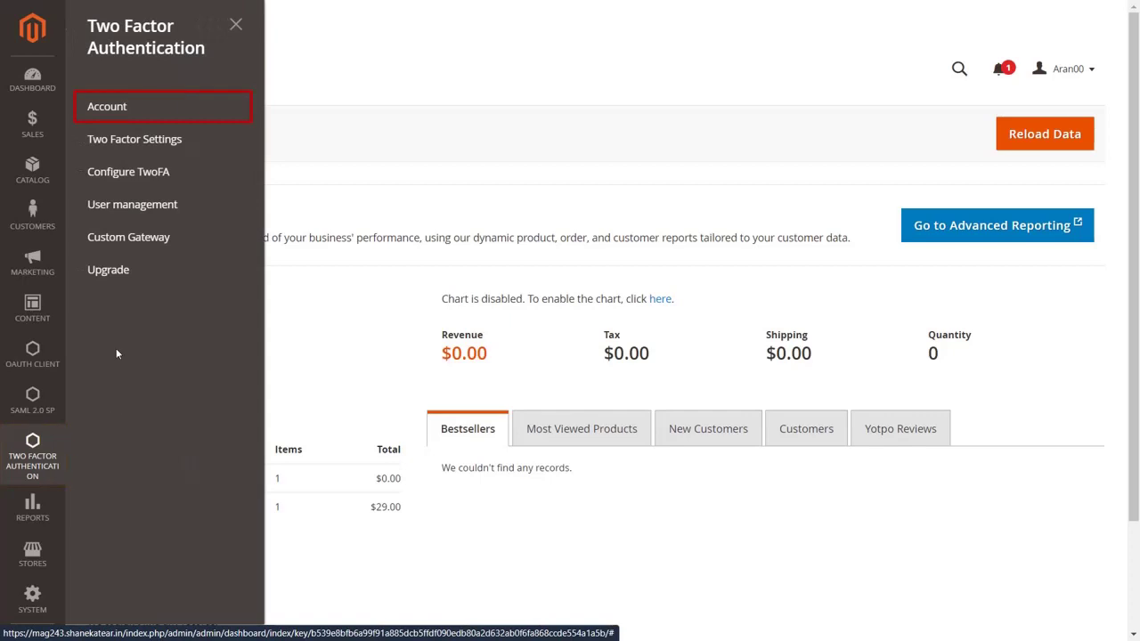
pyautogui.click(125, 108)
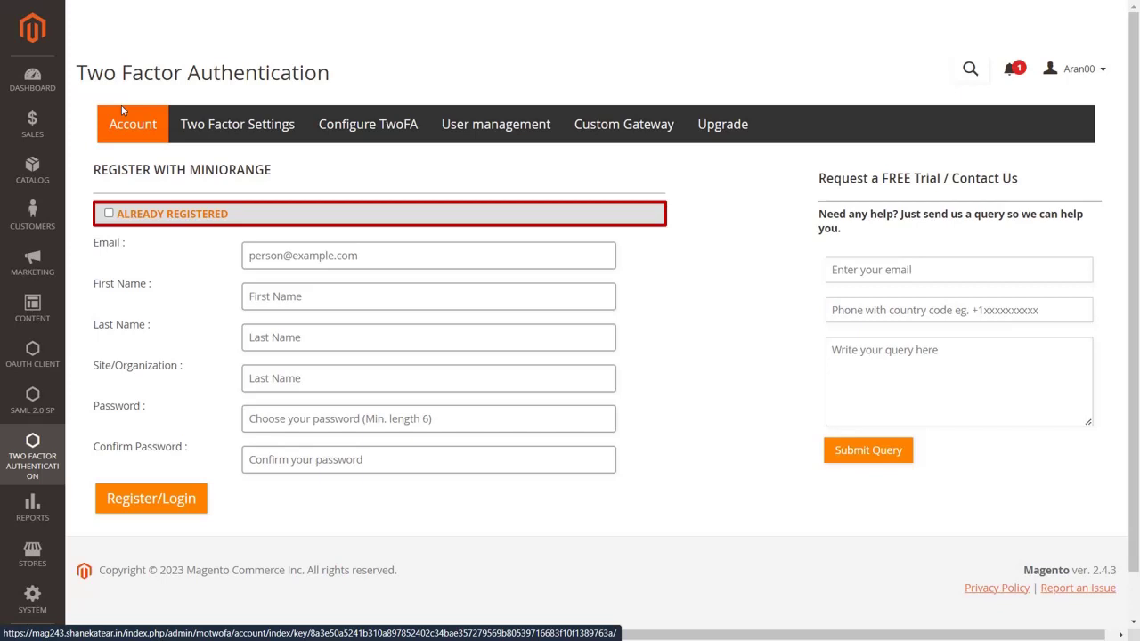
# Log in with the already-registered miniOrange account e-mail and password, then follow Where Is My Key?
pyautogui.click(109, 215)
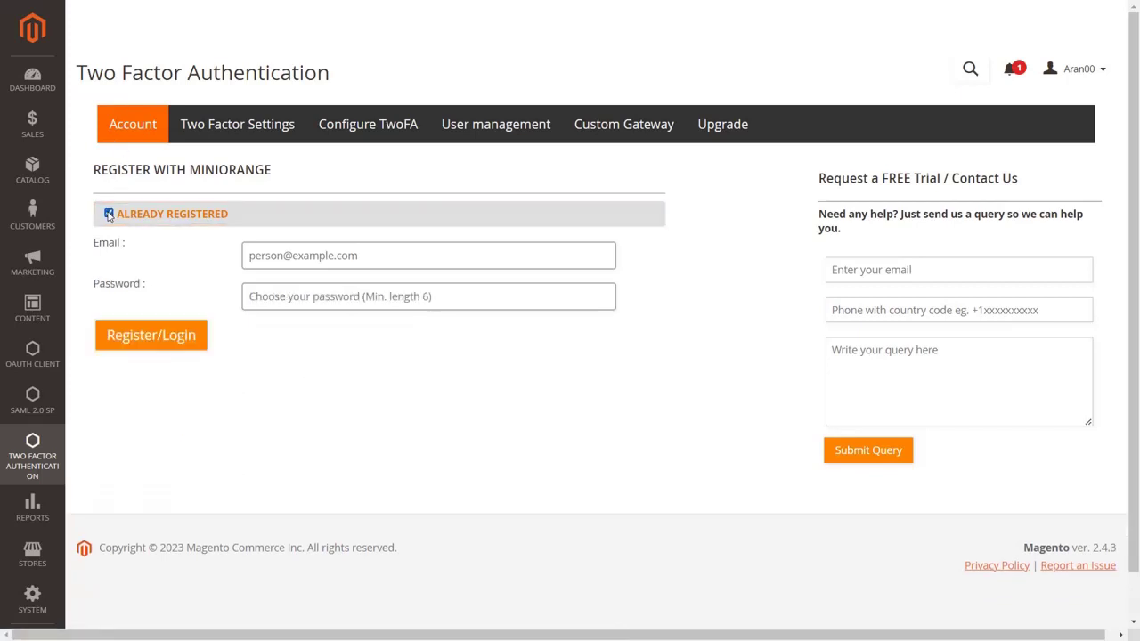
pyautogui.click(270, 256)
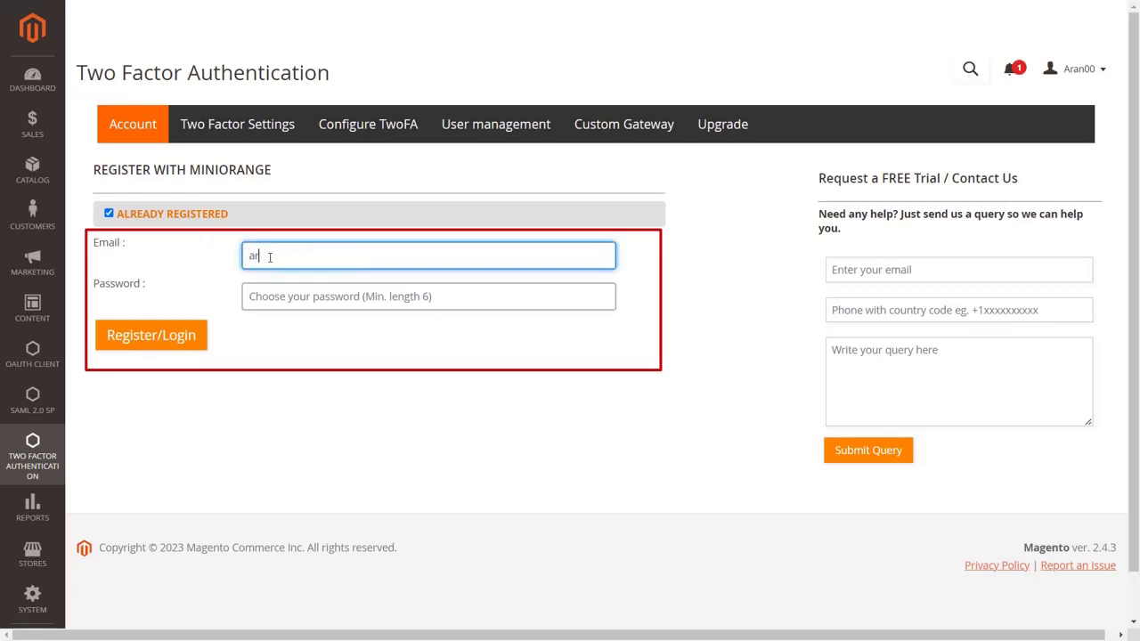
pyautogui.click(285, 300)
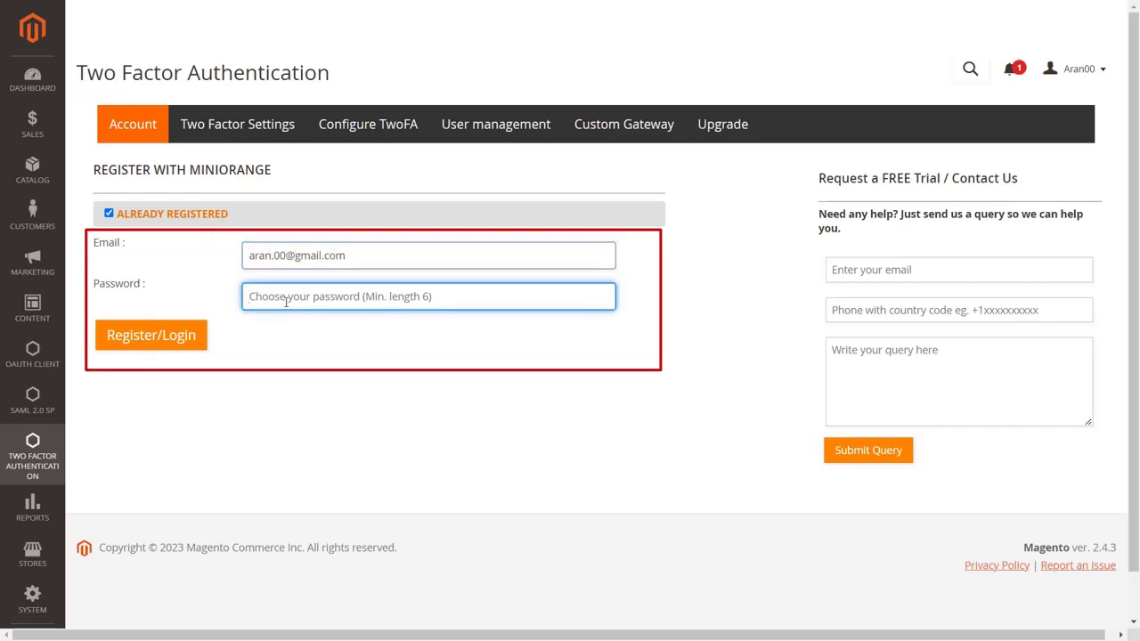
pyautogui.write('***********')
pyautogui.click(158, 342)
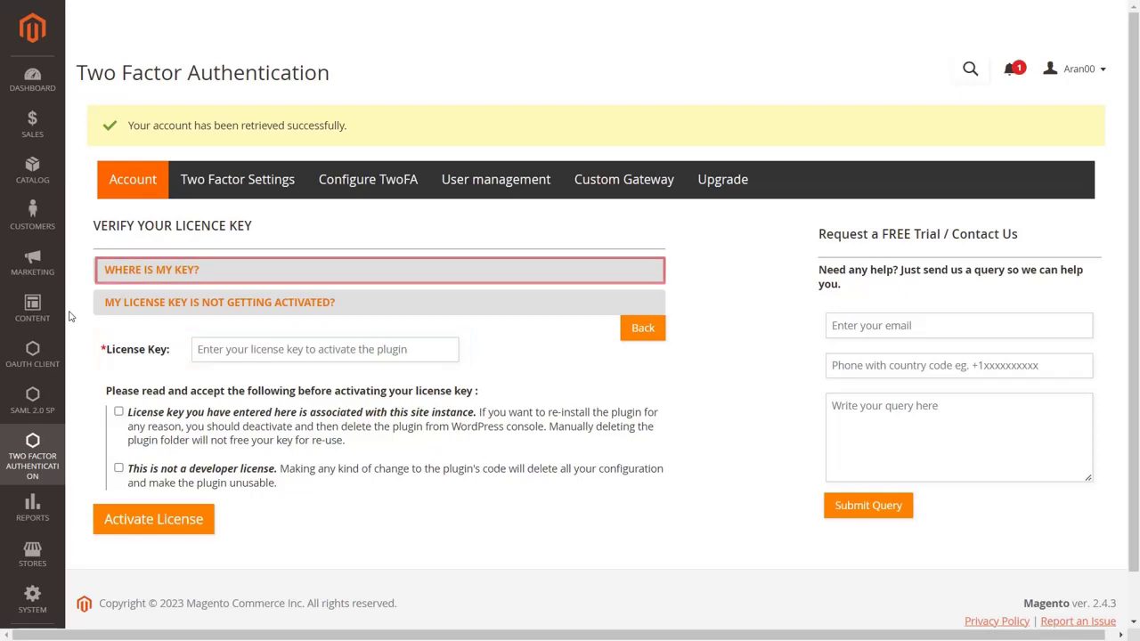
pyautogui.click(101, 273)
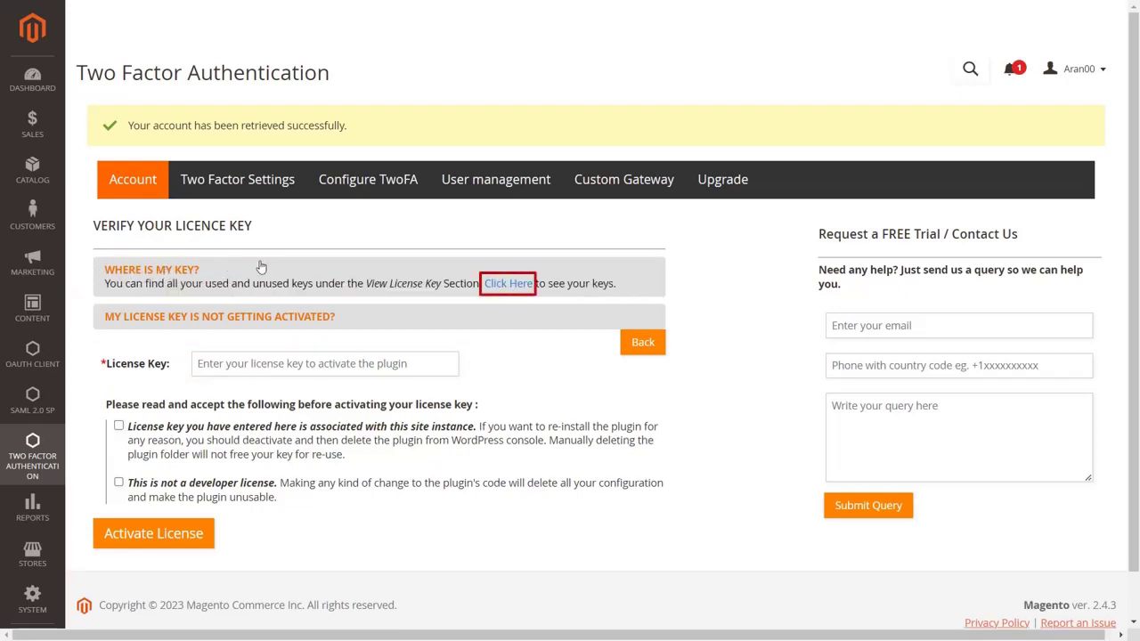
pyautogui.click(508, 283)
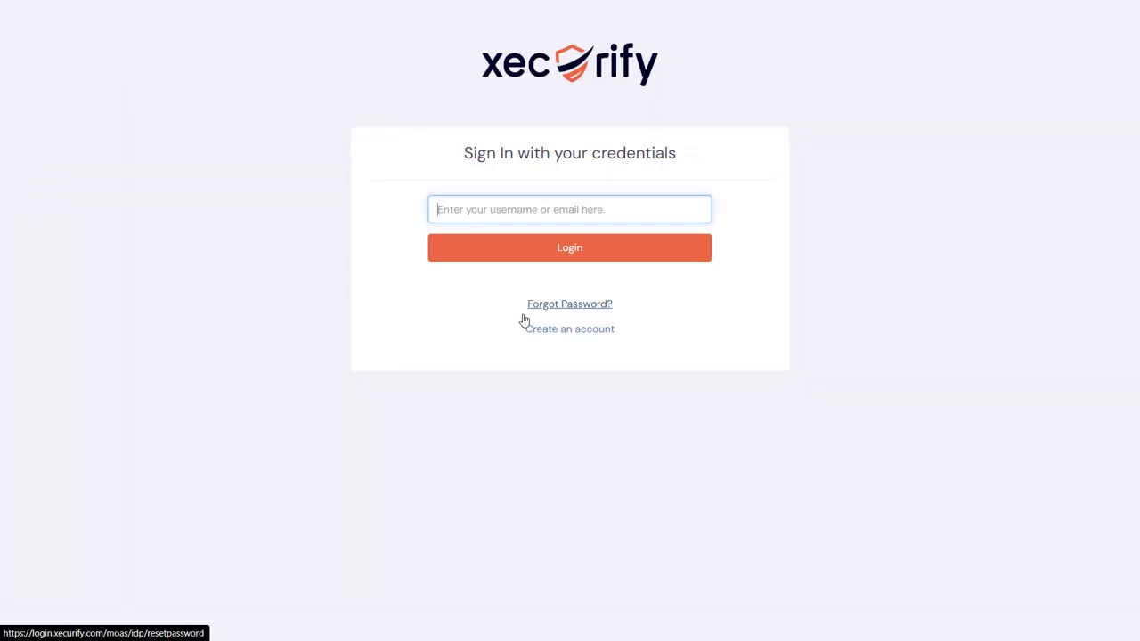
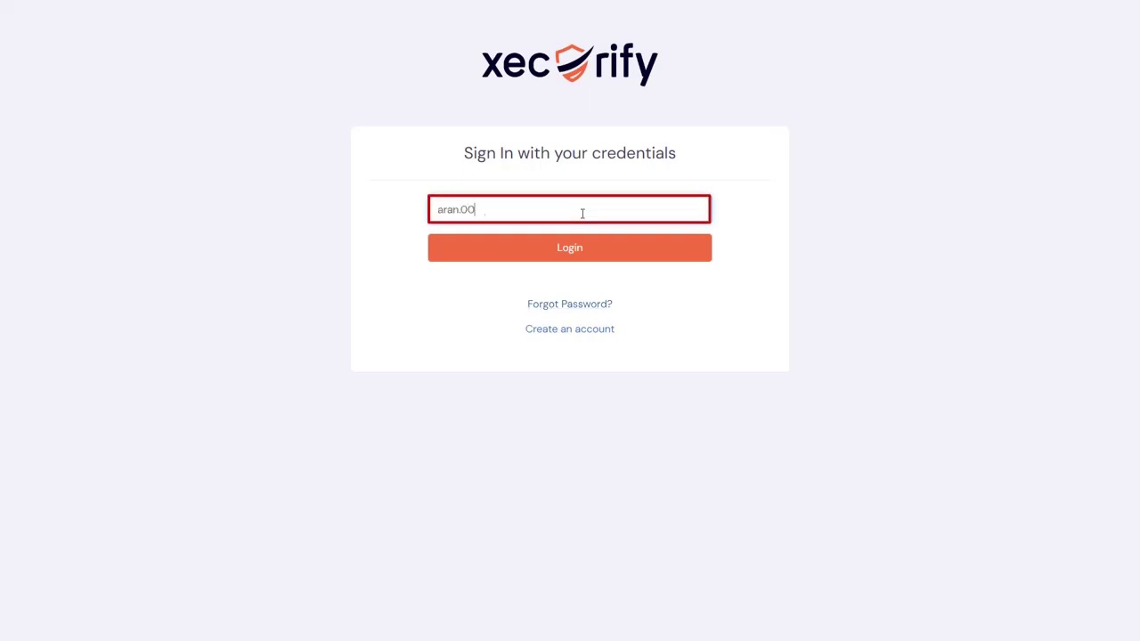
# Sign in to Xecurify with the account e-mail and password and copy the unused licence key
pyautogui.click(582, 257)
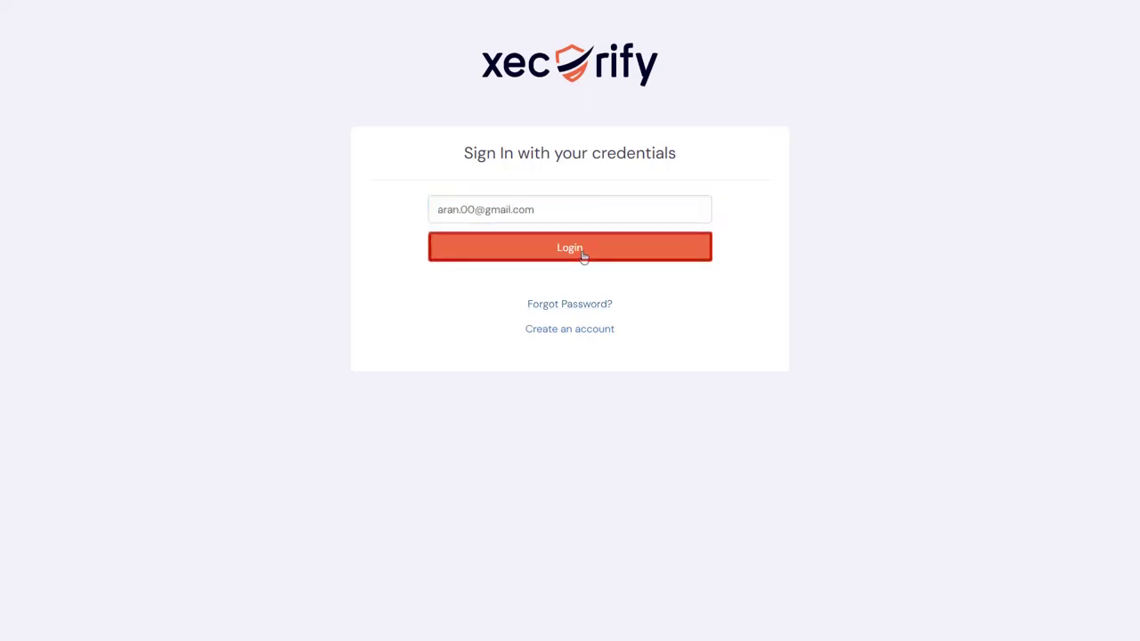
pyautogui.write('•••••••••')
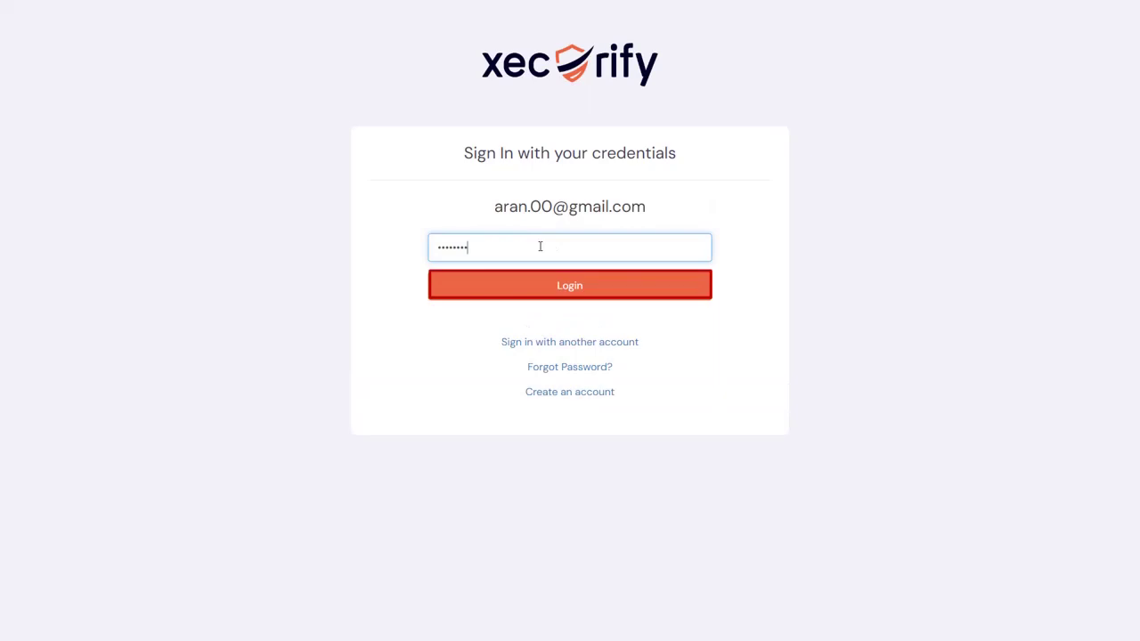
pyautogui.click(555, 283)
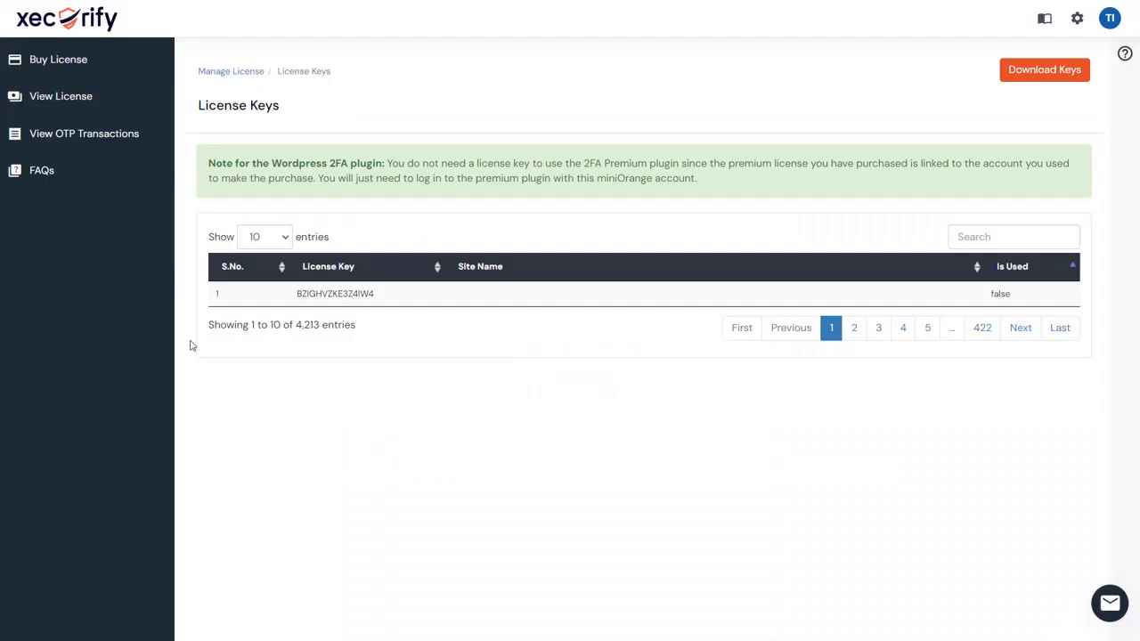
pyautogui.doubleClick(318, 291)
pyautogui.hotkey('ctrl', 'c')
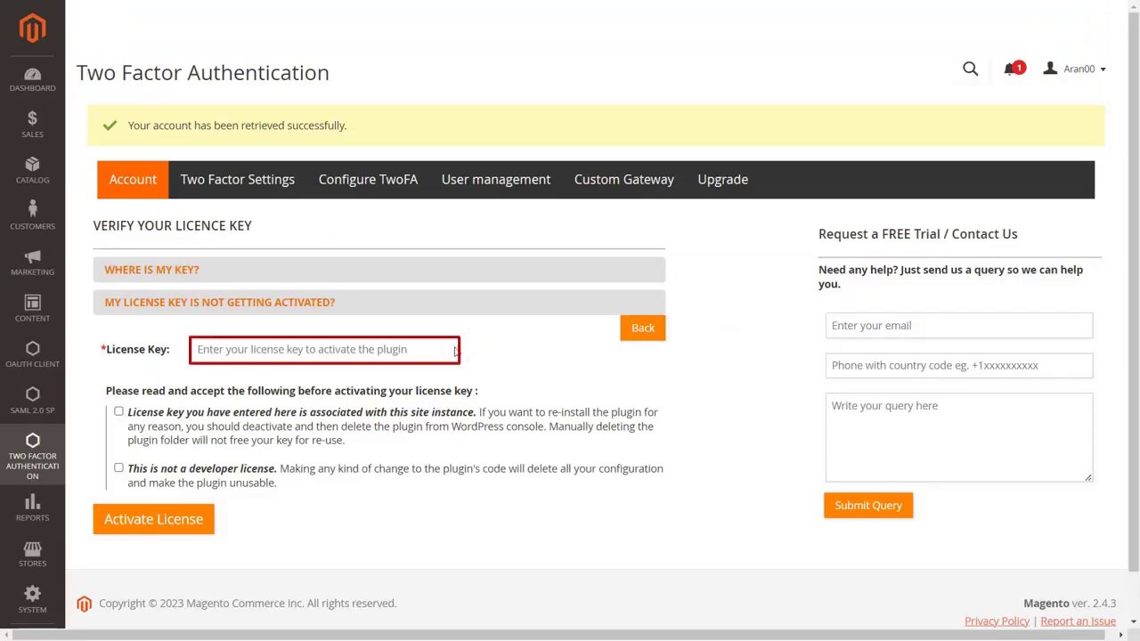
# Paste the licence key, accept both licence conditions, activate it, and go to Two Factor Settings
pyautogui.click(443, 348)
pyautogui.hotkey('ctrl', 'v')
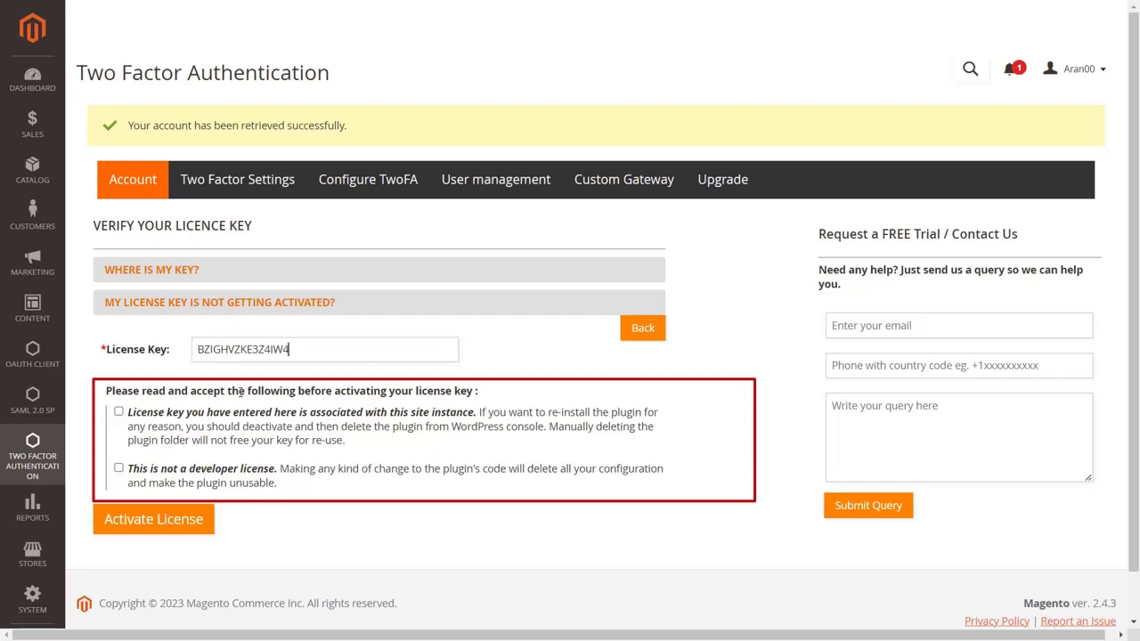
pyautogui.click(120, 414)
pyautogui.click(119, 470)
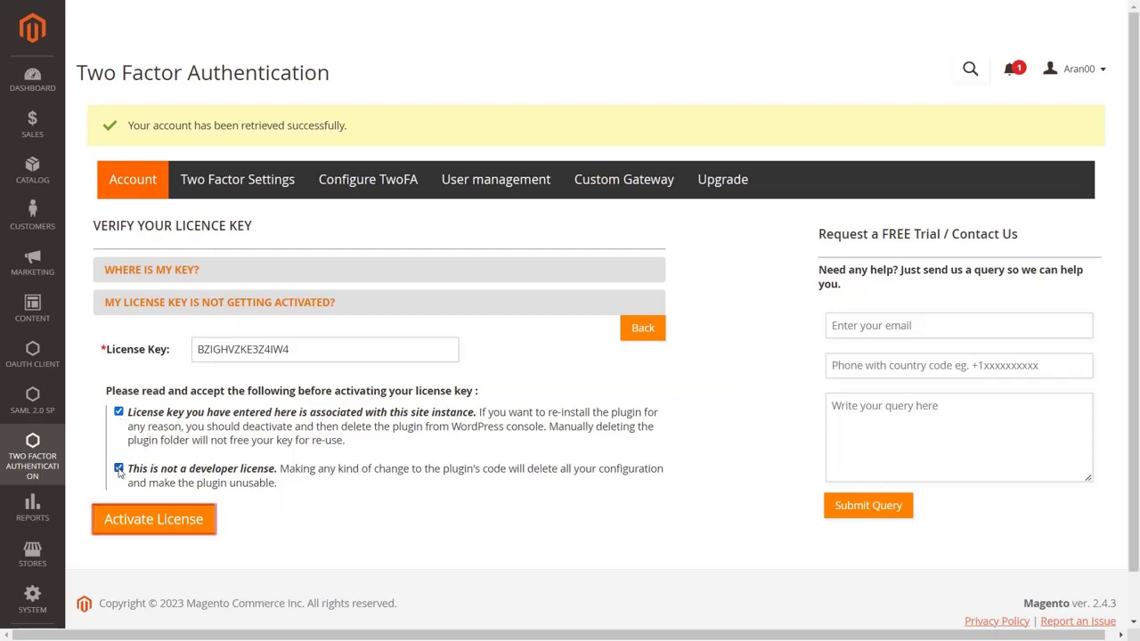
pyautogui.click(139, 521)
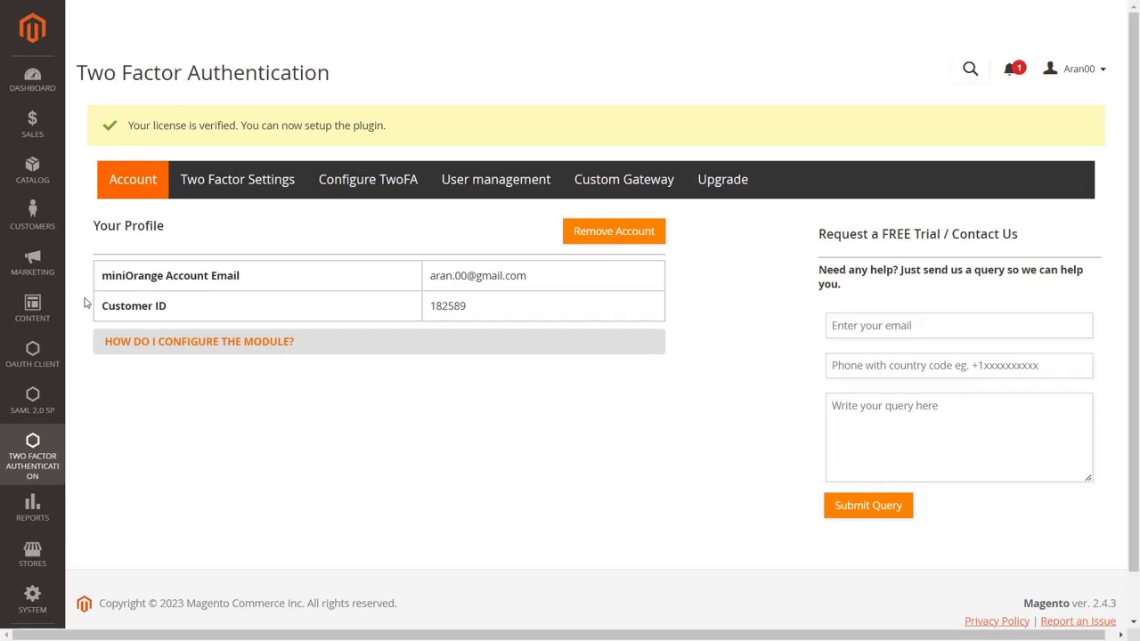
pyautogui.click(225, 187)
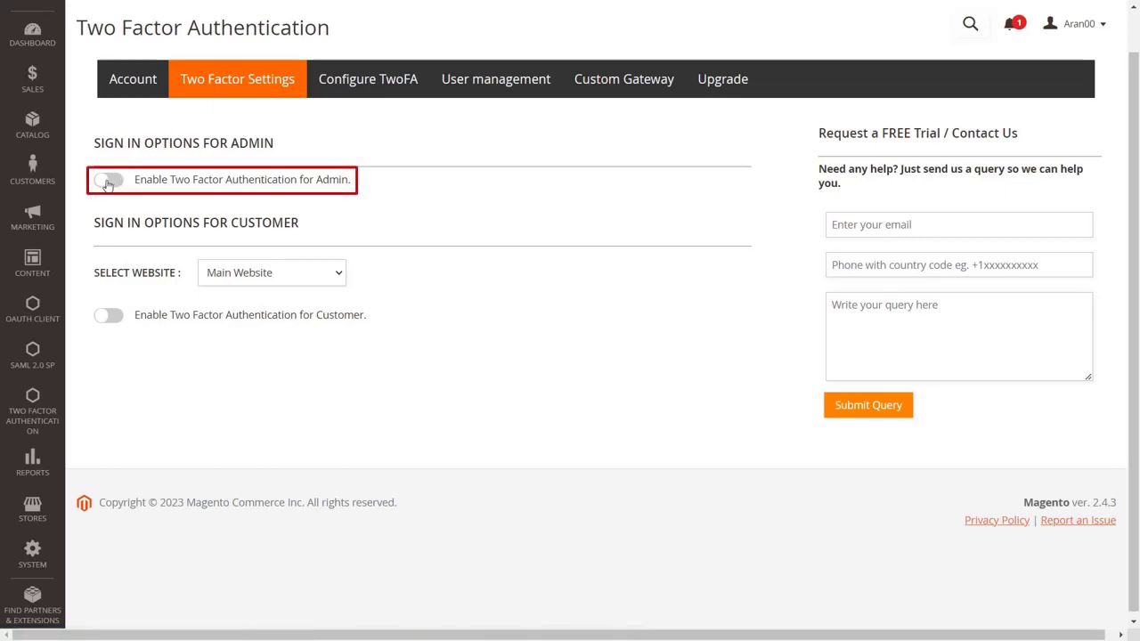
# Turn on admin two-factor authentication, allow OTP over SMS for Administrators, and save
pyautogui.click(107, 182)
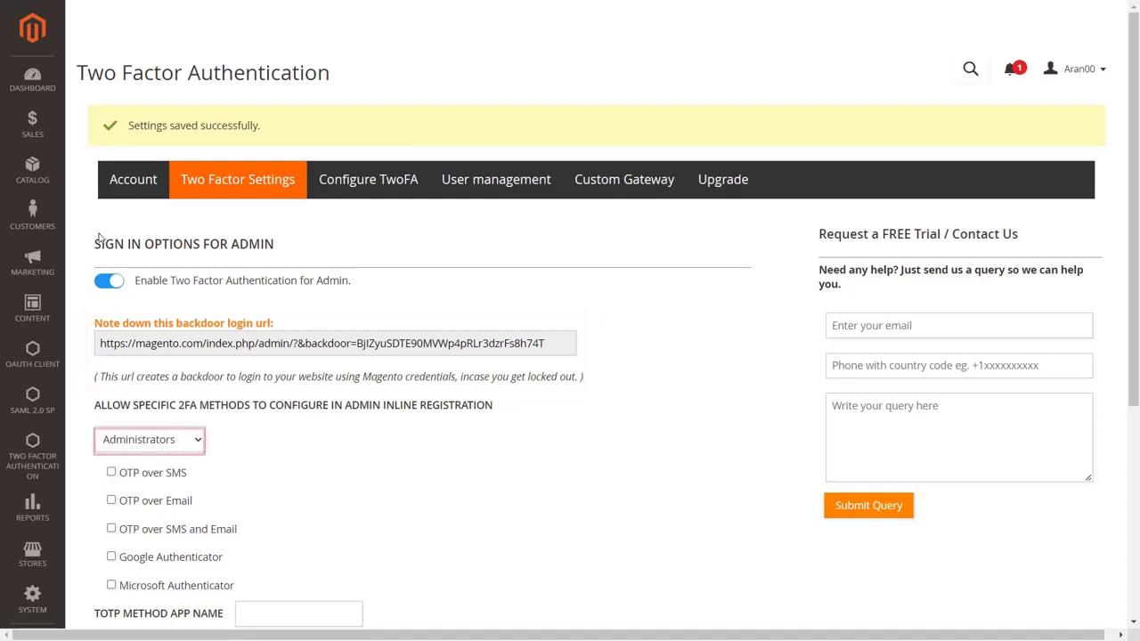
pyautogui.click(194, 441)
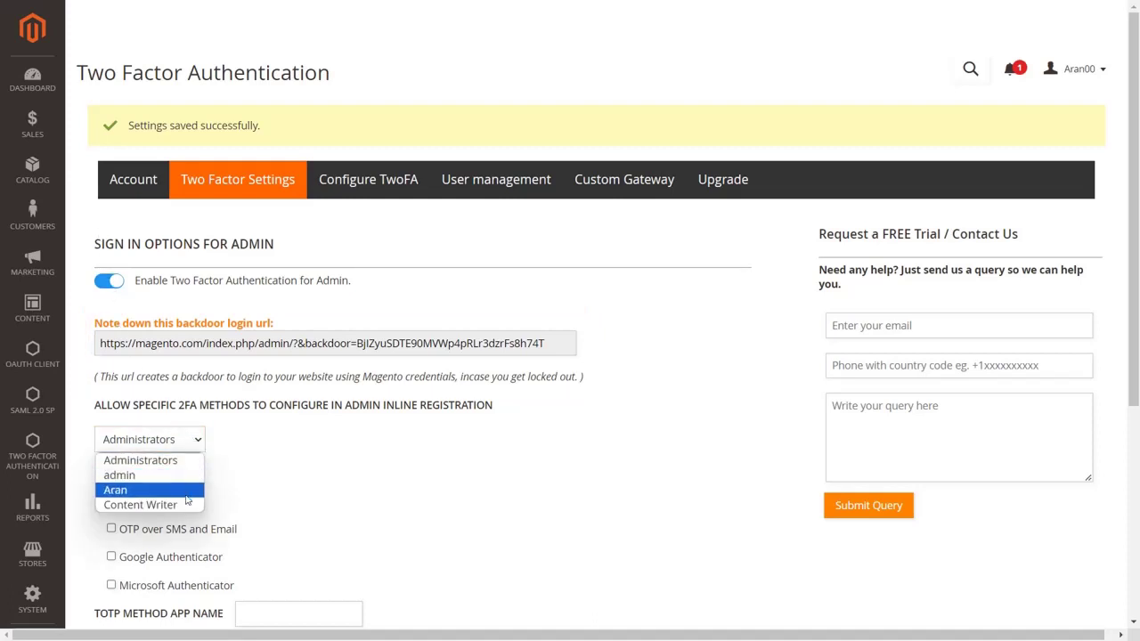
pyautogui.click(190, 461)
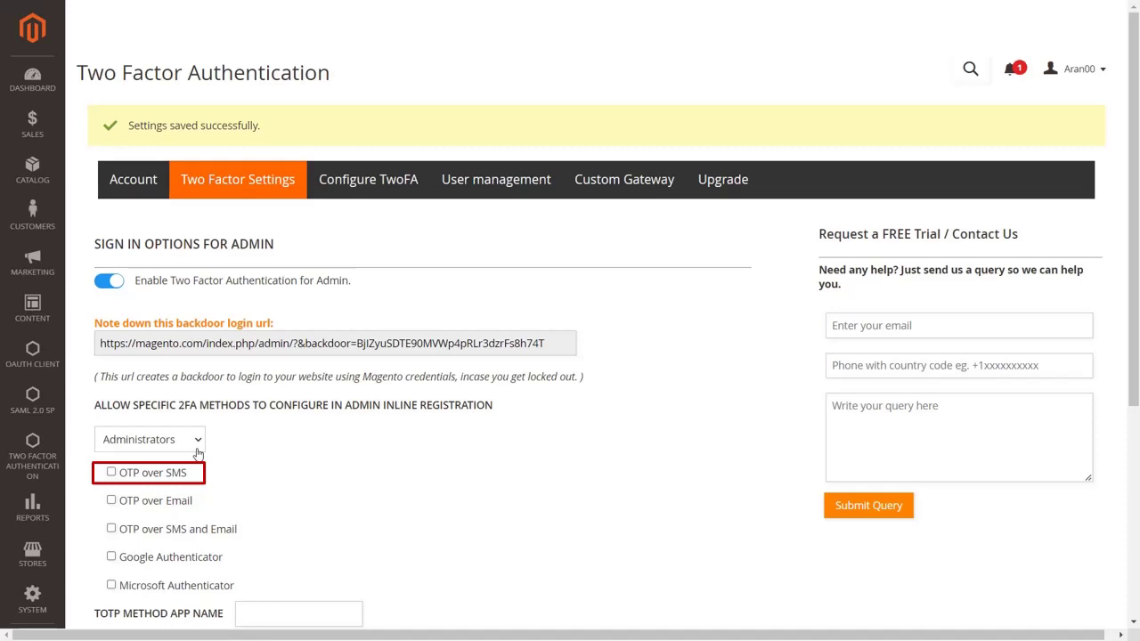
pyautogui.click(112, 473)
pyautogui.scroll(-2, 112, 474)
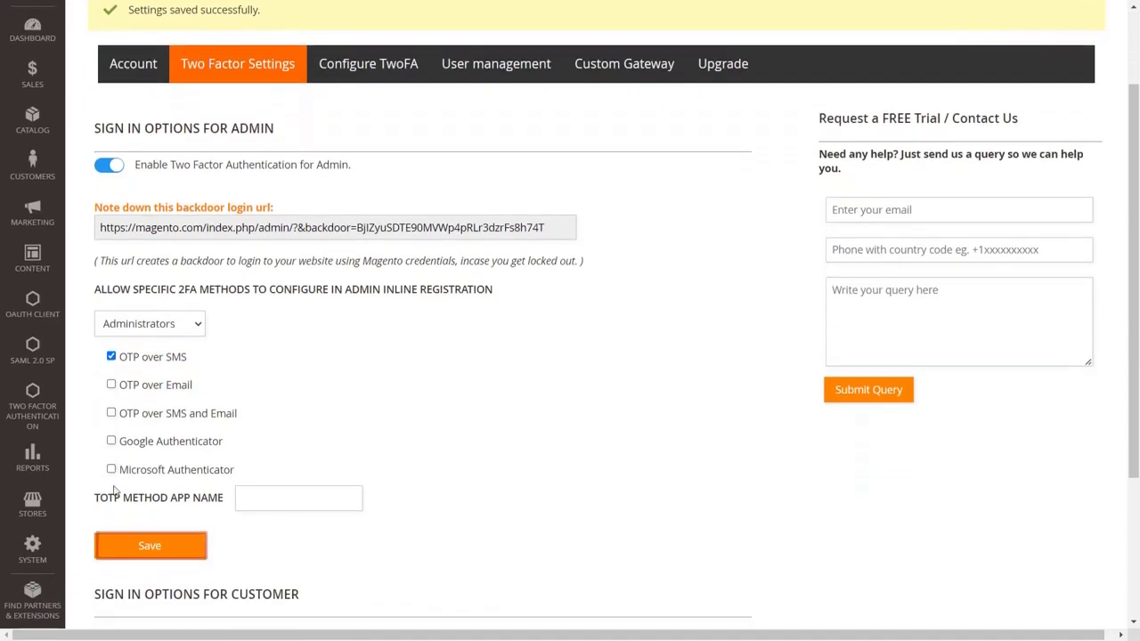
pyautogui.click(121, 547)
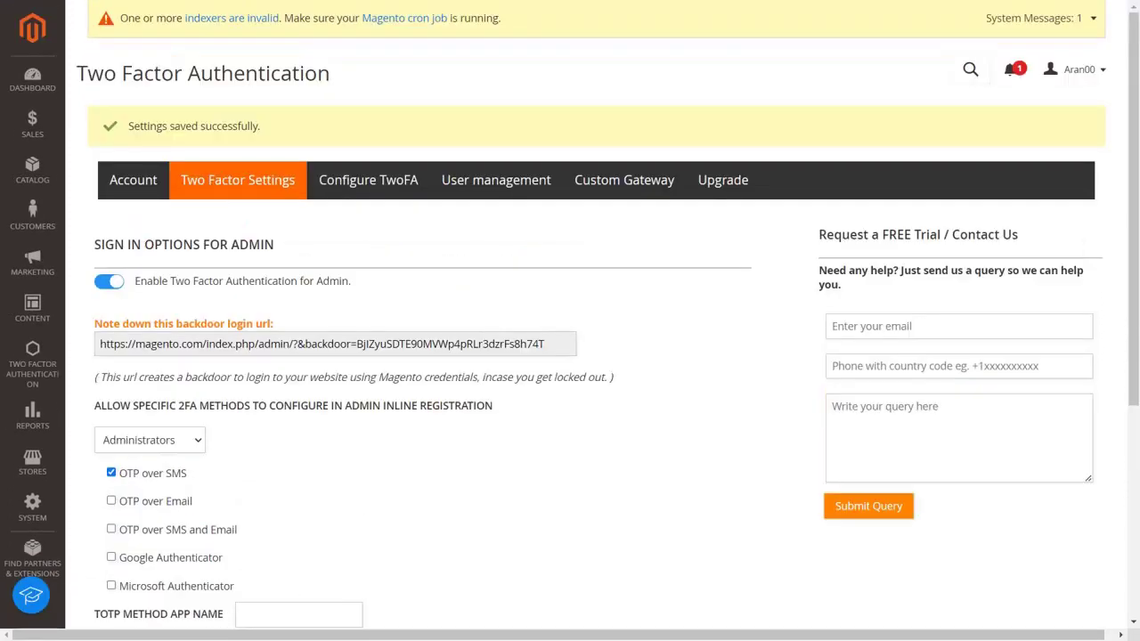
# Start OTP Over SMS setup and enter the admin's phone number with United States +1
pyautogui.click(351, 189)
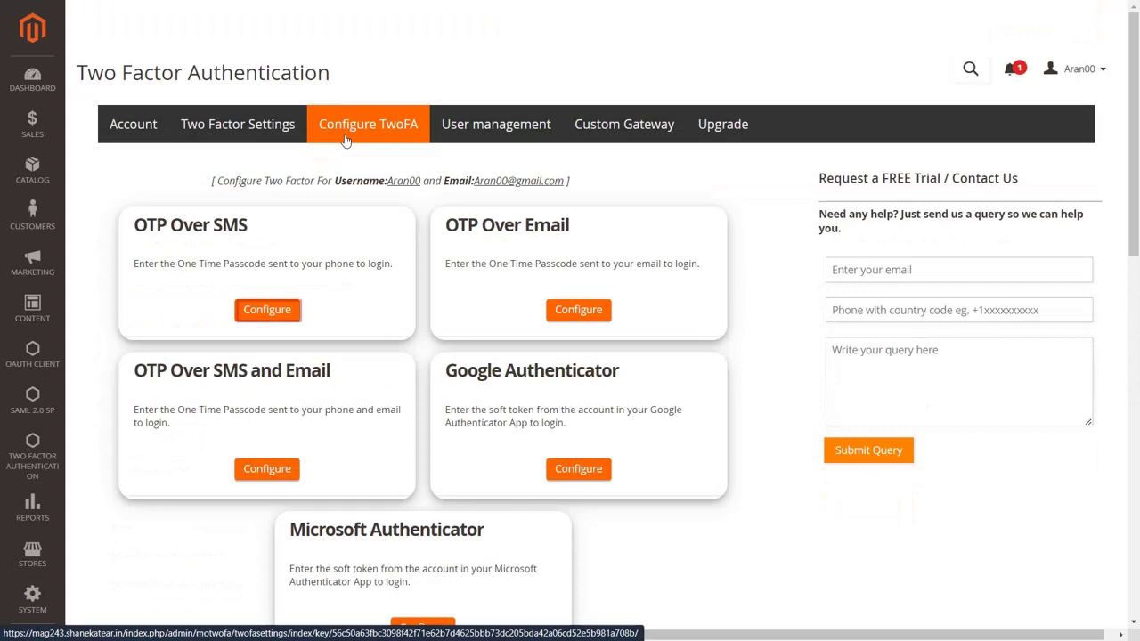
pyautogui.click(287, 310)
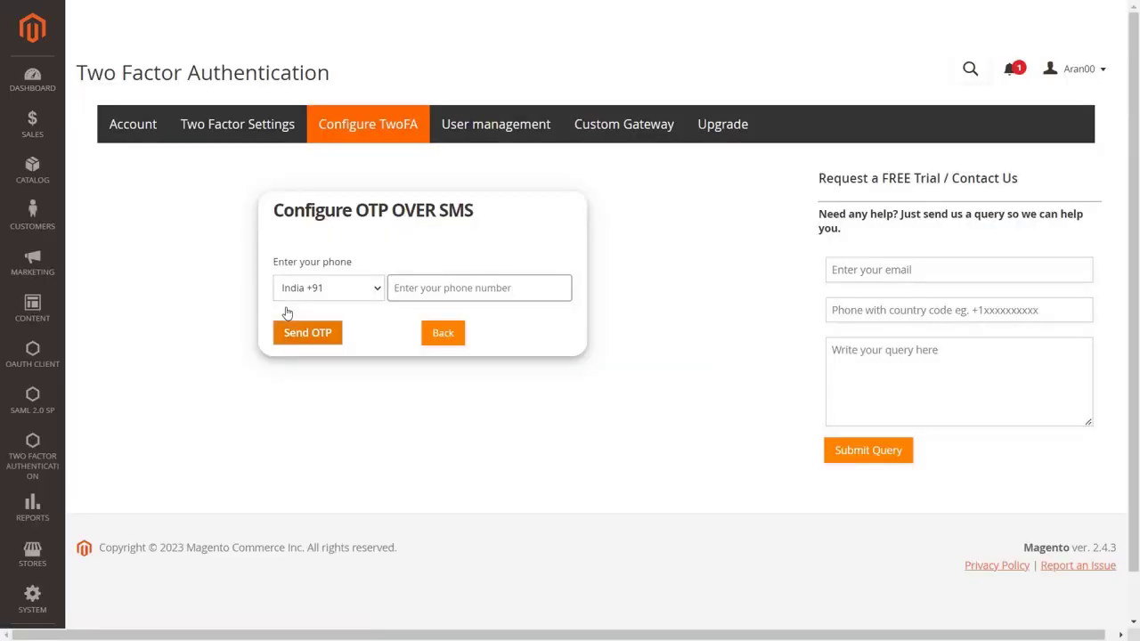
pyautogui.click(338, 287)
pyautogui.scroll(-15, 364, 436)
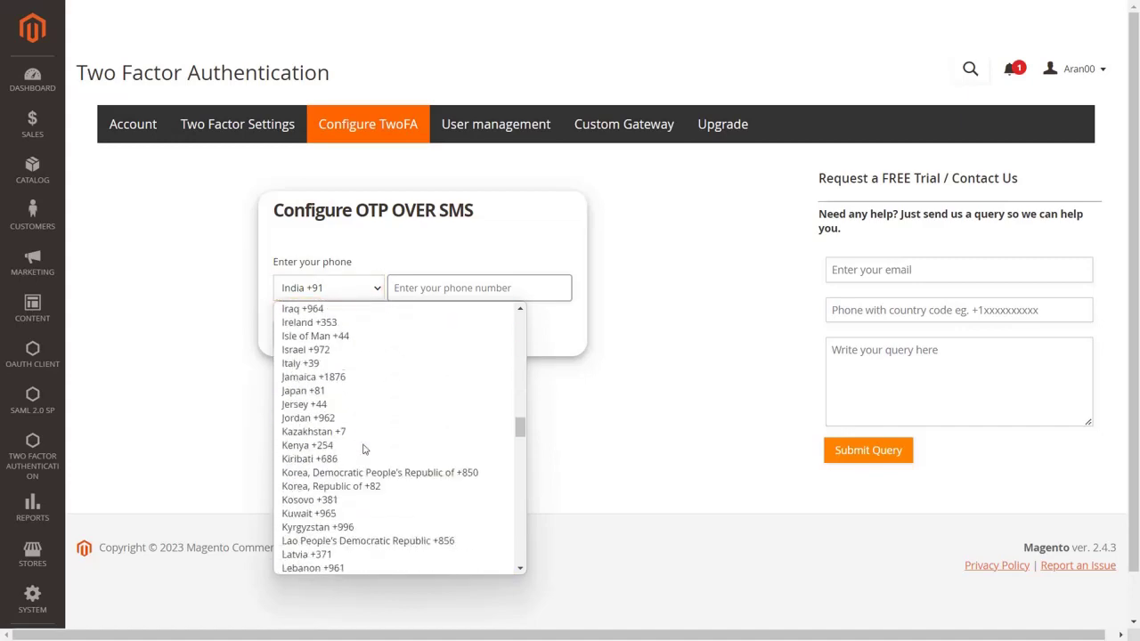
pyautogui.scroll(-20, 363, 448)
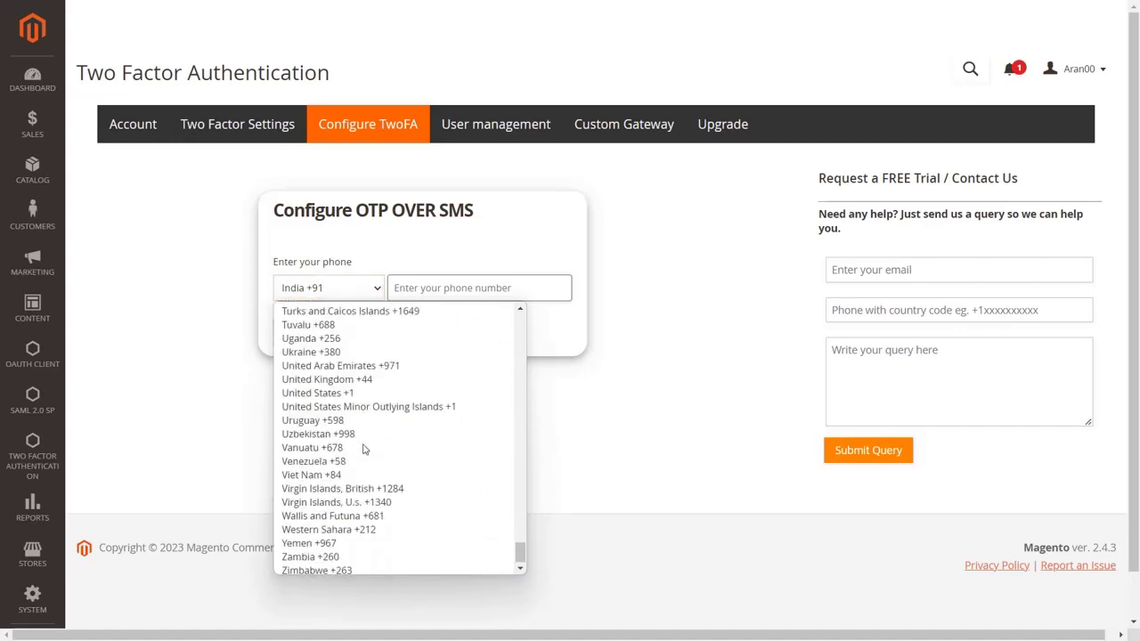
pyautogui.click(339, 403)
pyautogui.click(418, 281)
pyautogui.press('Tab')
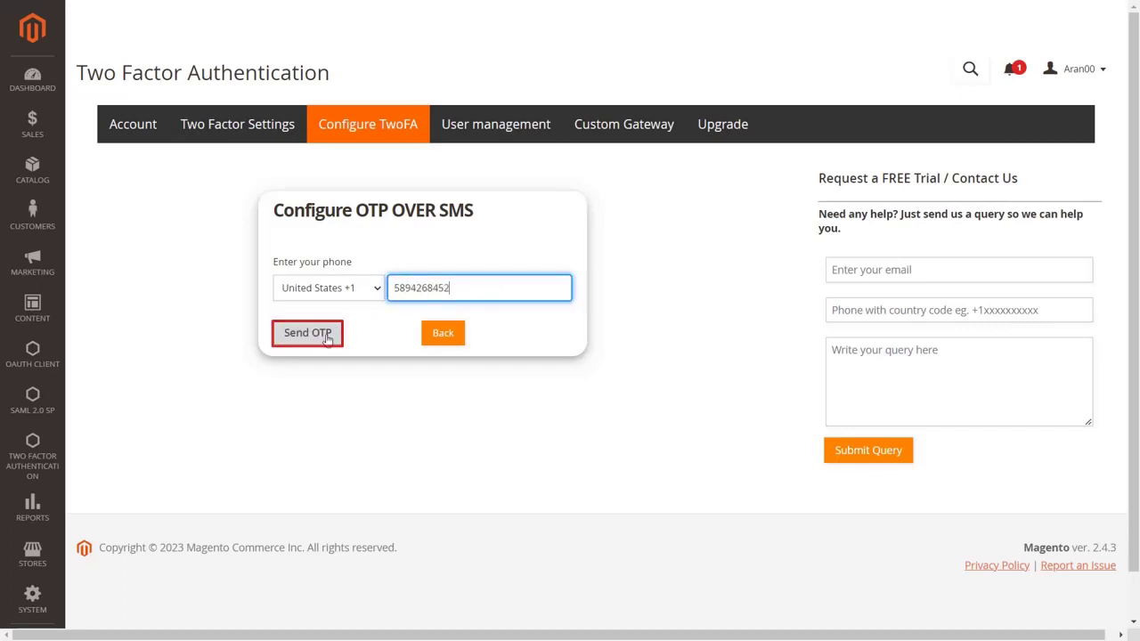
# Send the one-time passcode to the phone, enter the received code, and validate it
pyautogui.click(326, 331)
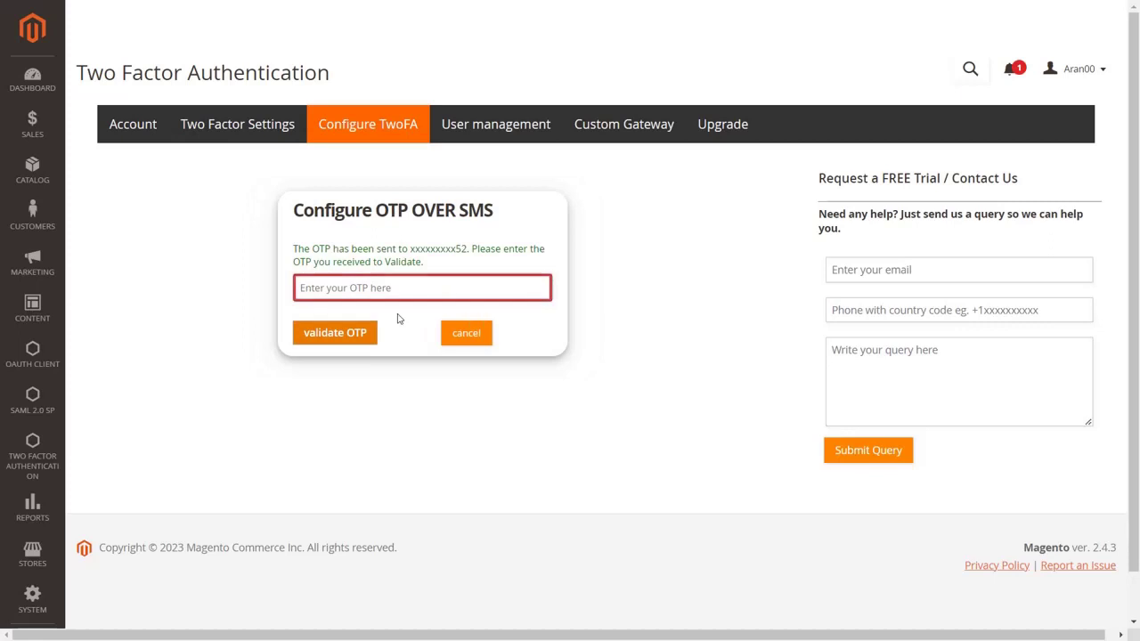
pyautogui.click(393, 286)
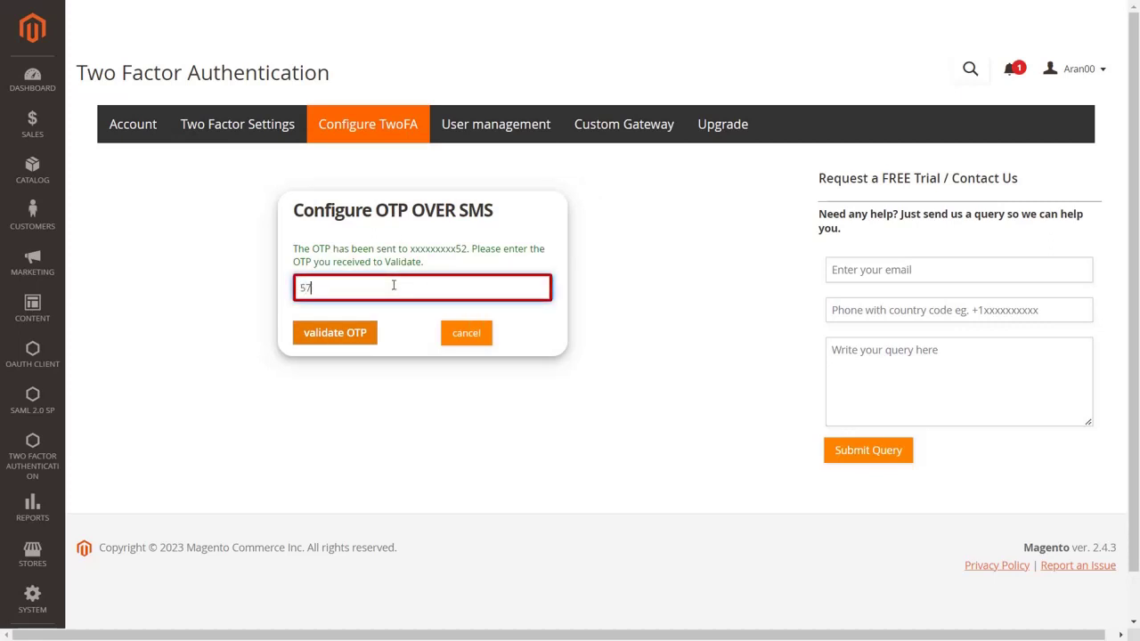
pyautogui.press('Tab')
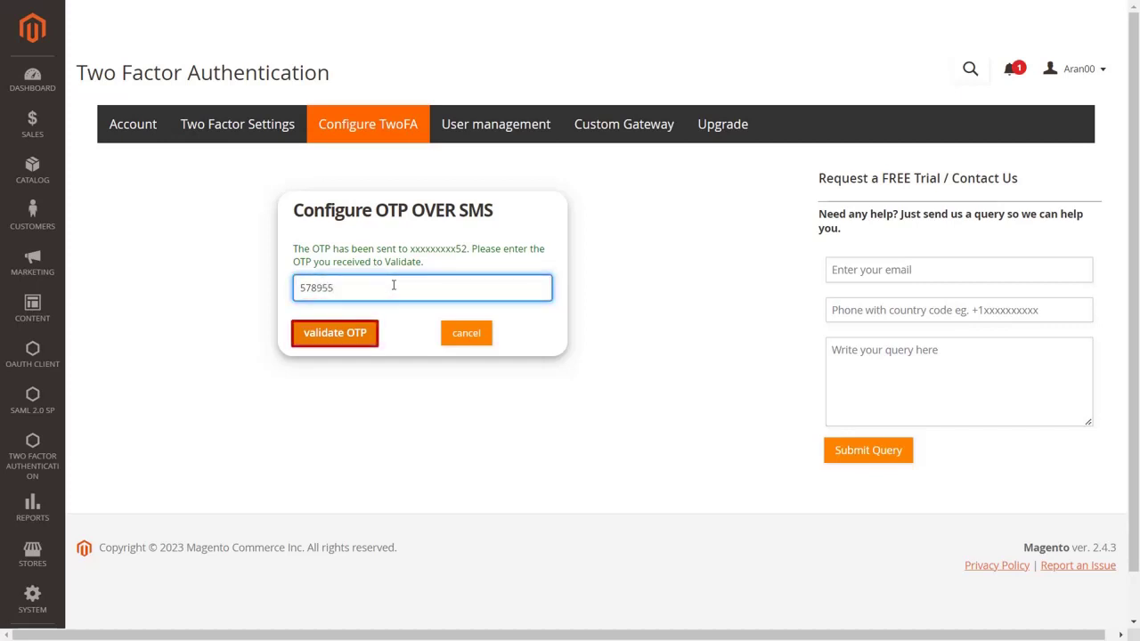
pyautogui.click(364, 334)
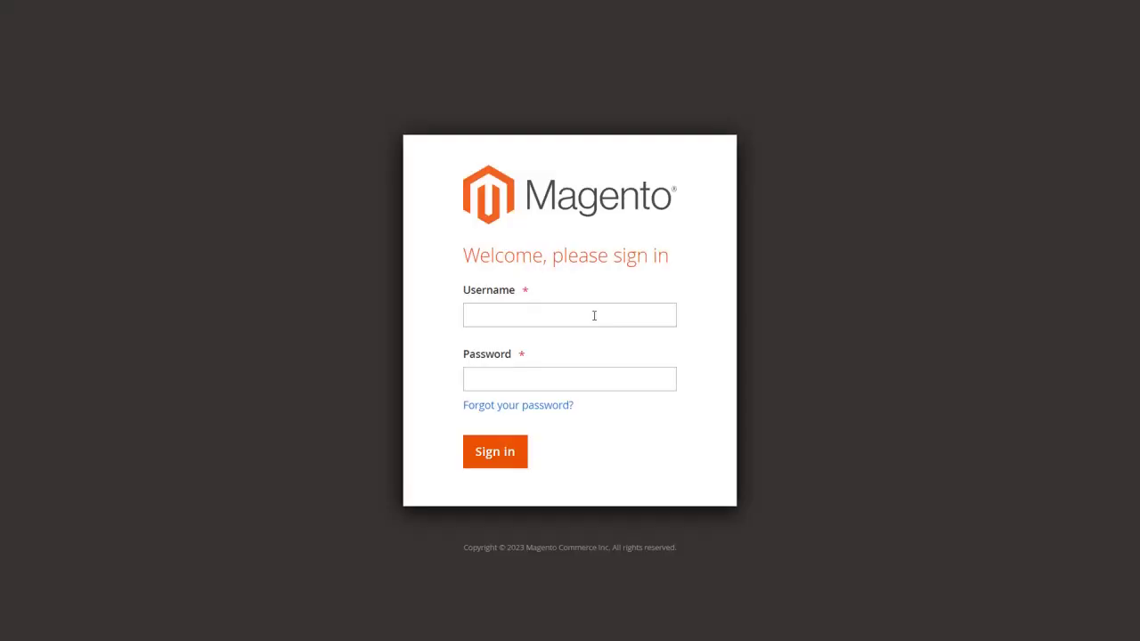
# Sign back in to Magento Admin with the admin username and password
pyautogui.click(594, 315)
pyautogui.write('Aran00')
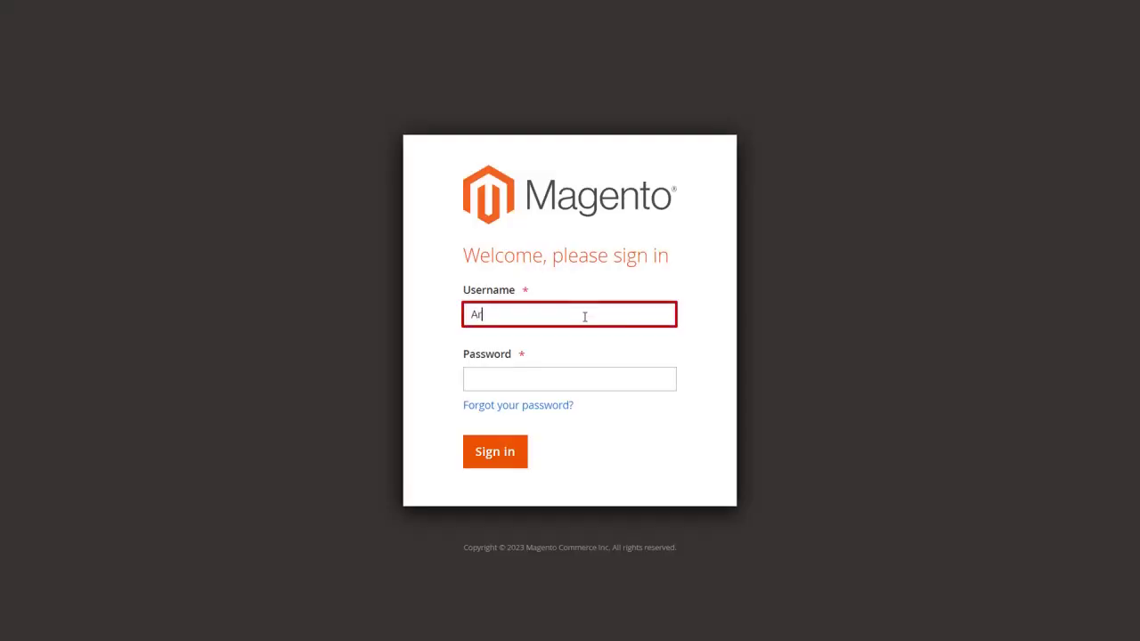
pyautogui.click(593, 385)
pyautogui.write('••••••')
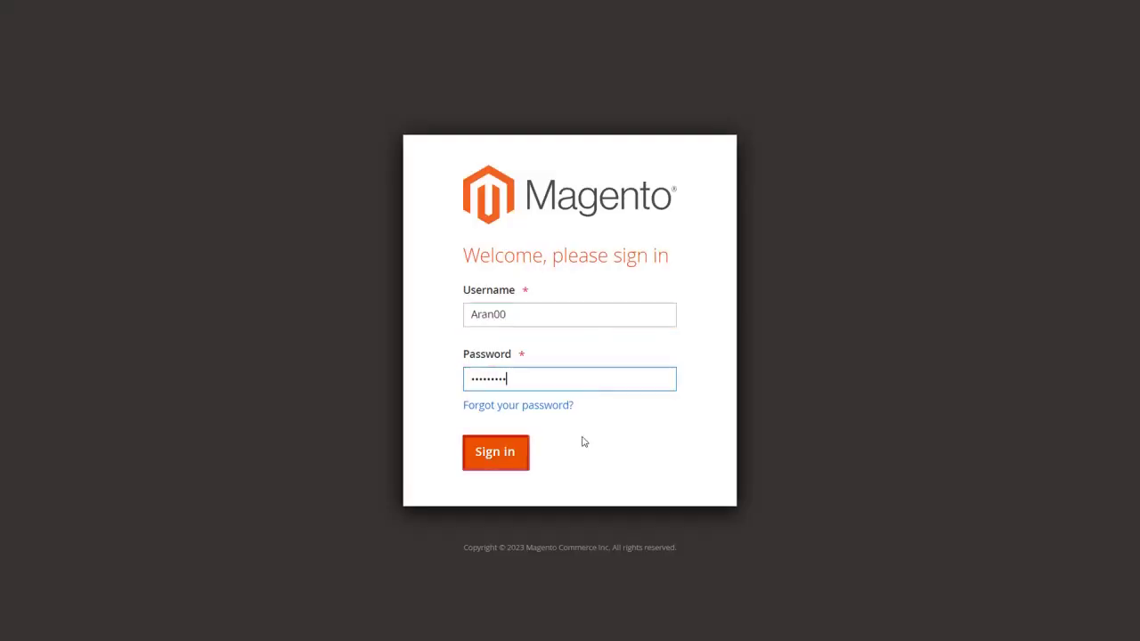
pyautogui.click(495, 452)
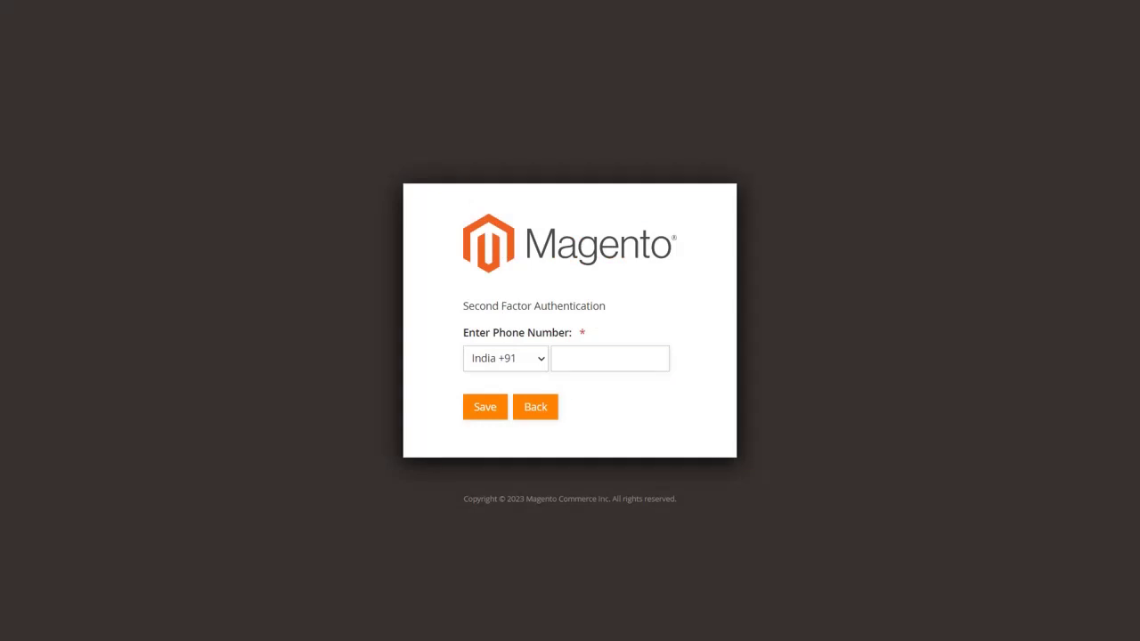
# Save a phone number with the United States country code for the SMS check
pyautogui.click(498, 359)
pyautogui.scroll(-15, 495, 318)
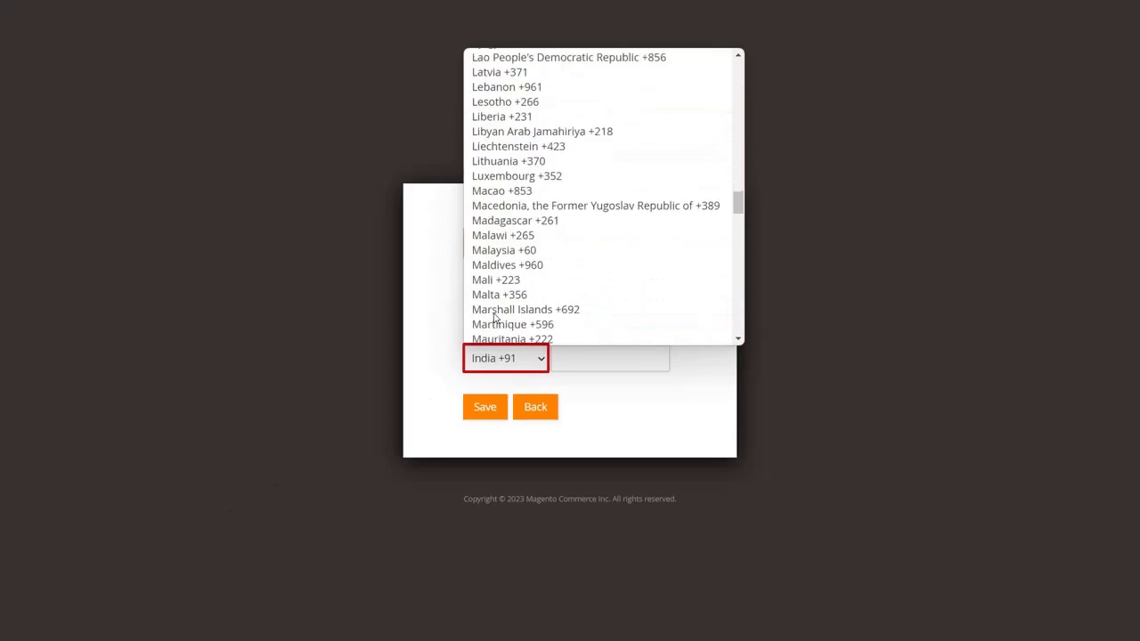
pyautogui.scroll(-5, 495, 318)
pyautogui.click(495, 294)
pyautogui.click(582, 361)
pyautogui.press('Tab')
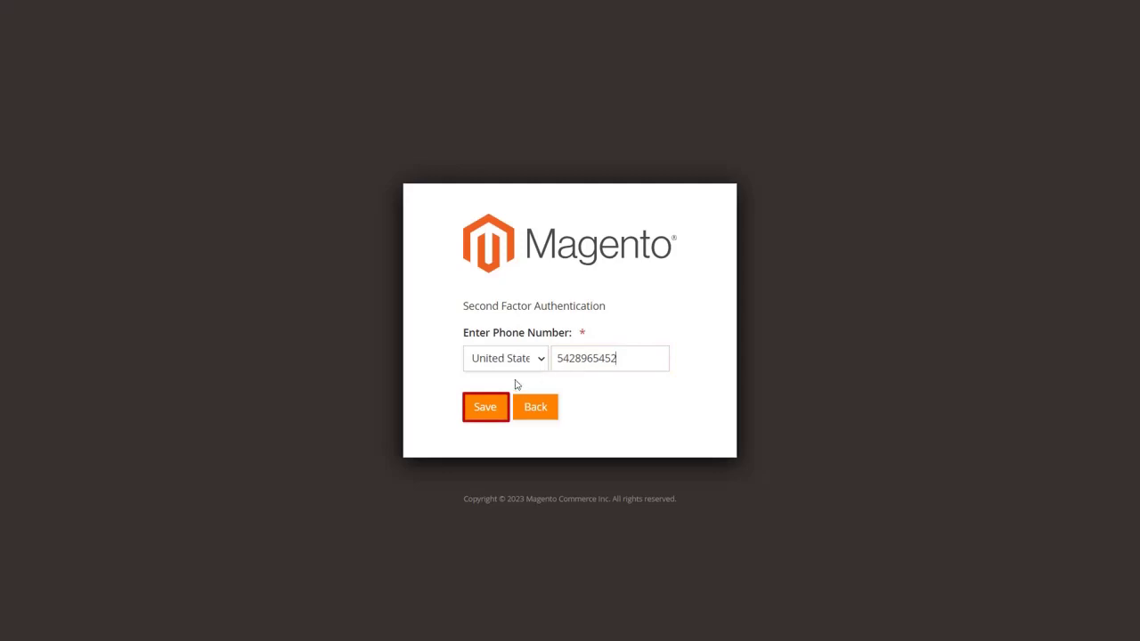
pyautogui.click(481, 409)
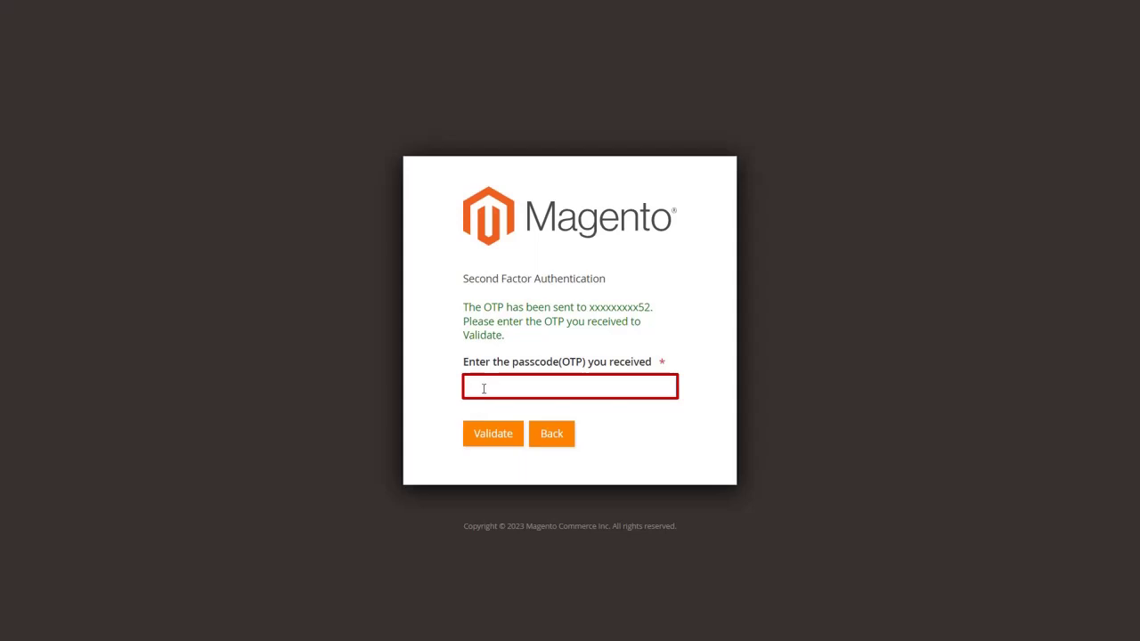
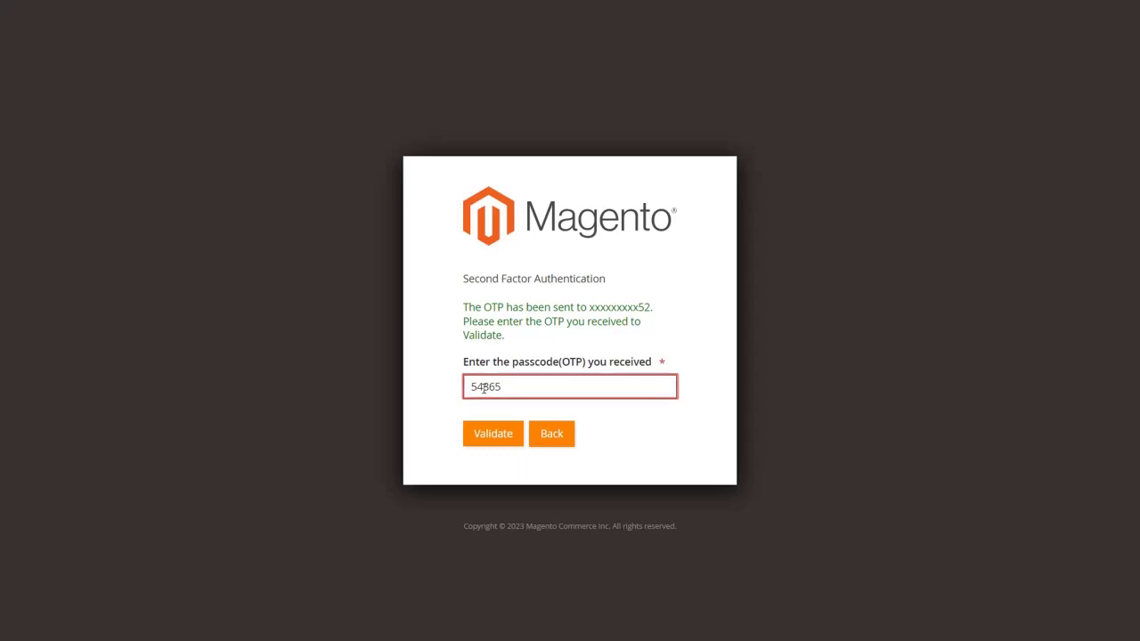
# Enter the received SMS passcode and validate it to finish signing in
pyautogui.click(489, 435)
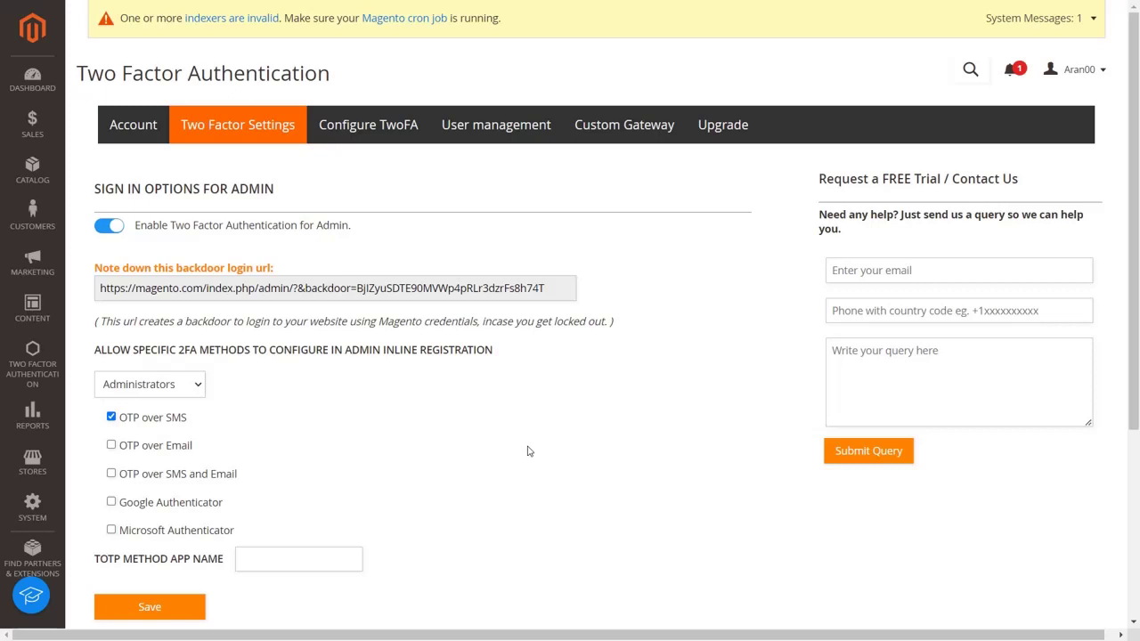
pyautogui.scroll(-3, 527, 451)
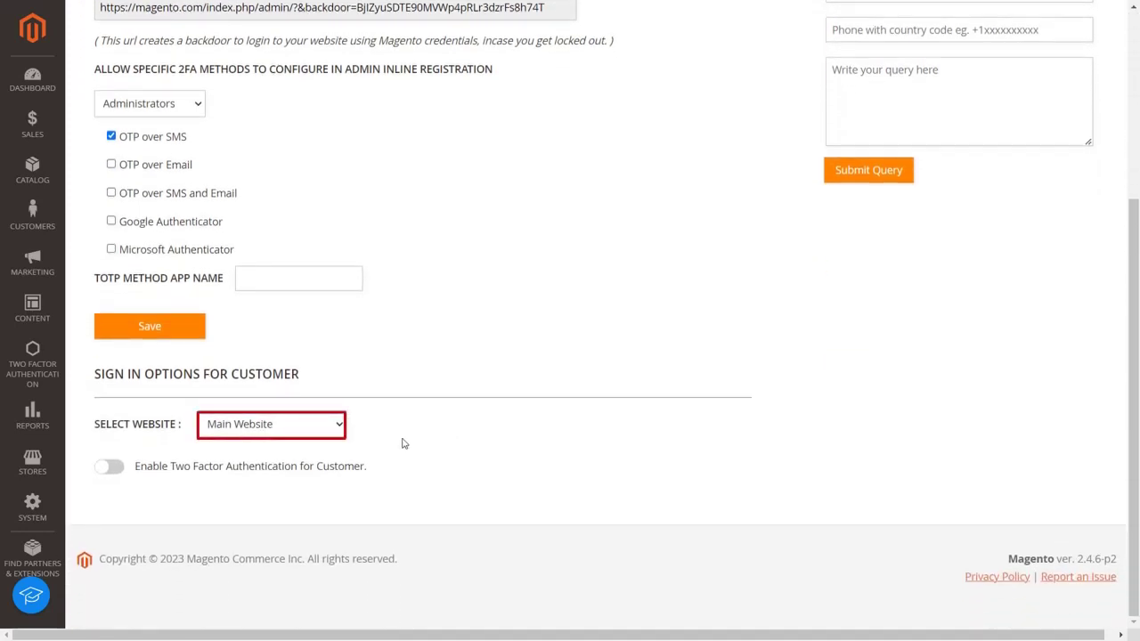
# For Main Website, enable customer 2FA and allow OTP over SMS for the Wholesale group
pyautogui.click(335, 431)
pyautogui.click(335, 433)
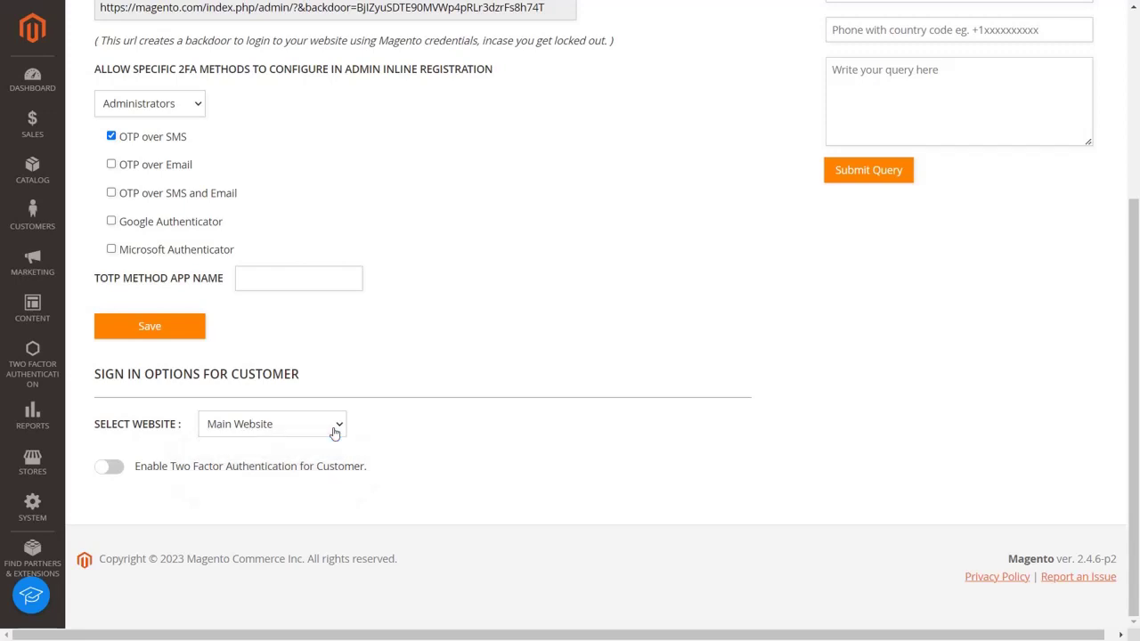
pyautogui.click(110, 467)
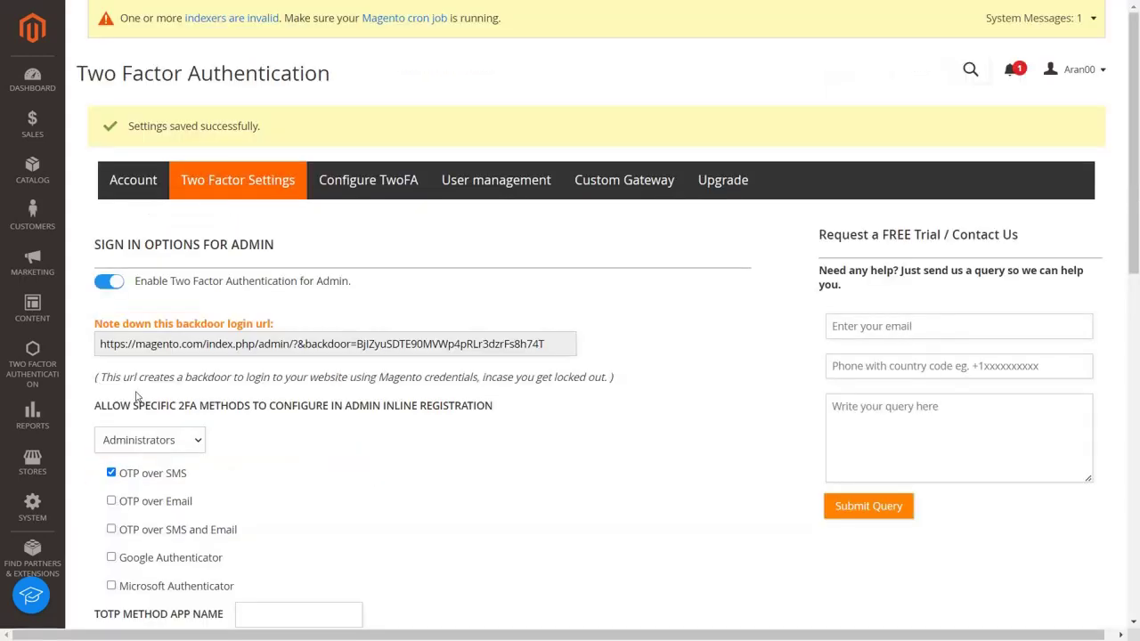
pyautogui.scroll(-7, 137, 397)
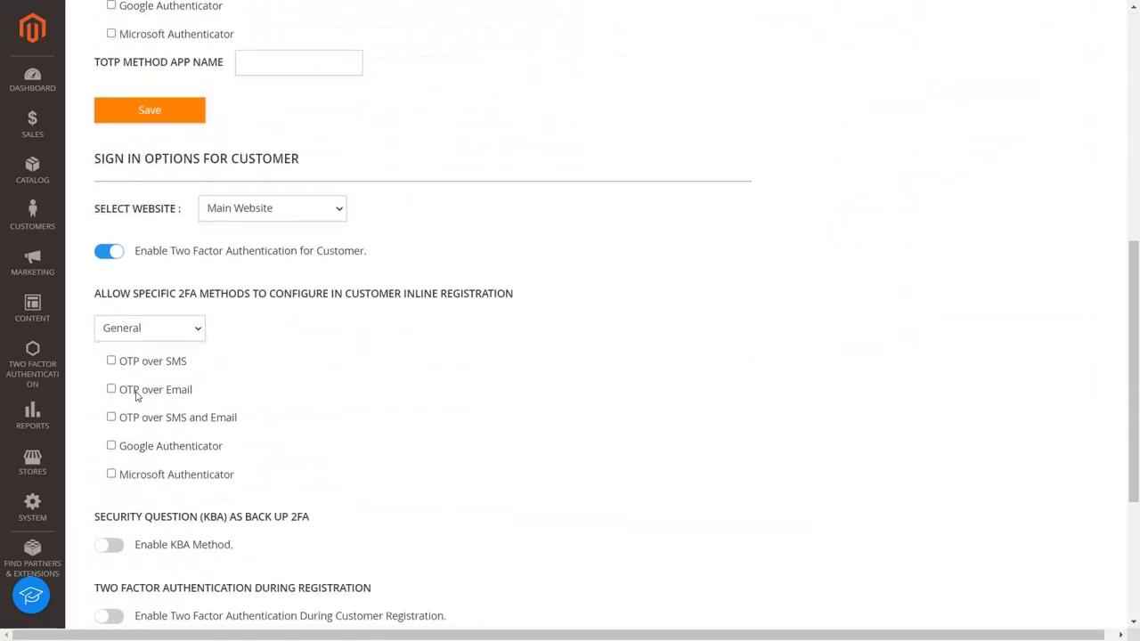
pyautogui.click(202, 275)
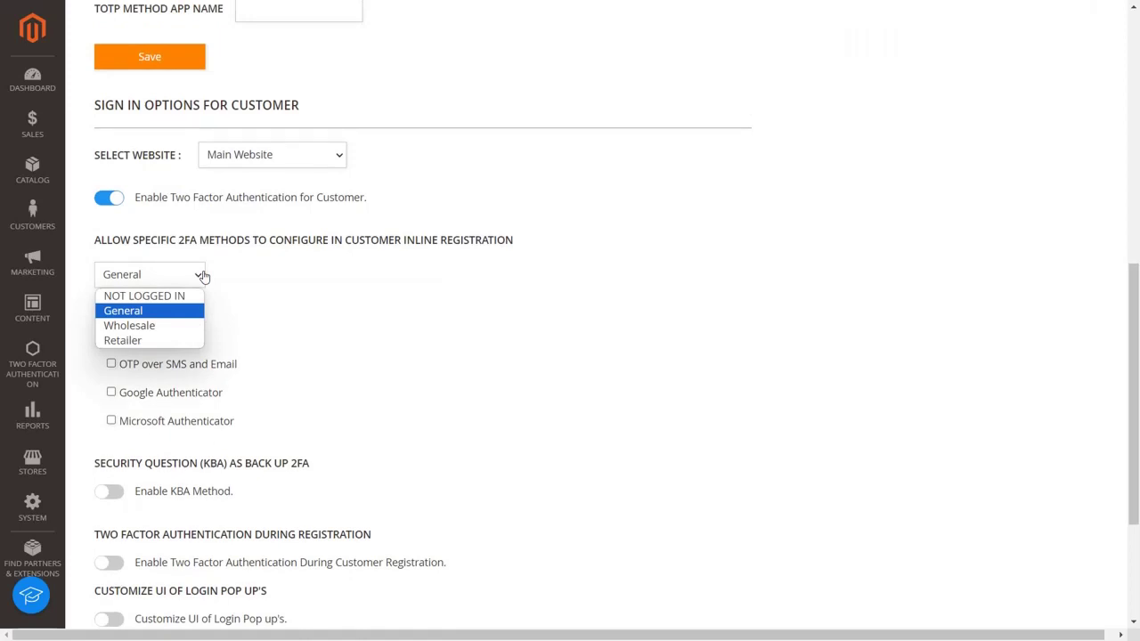
pyautogui.click(195, 326)
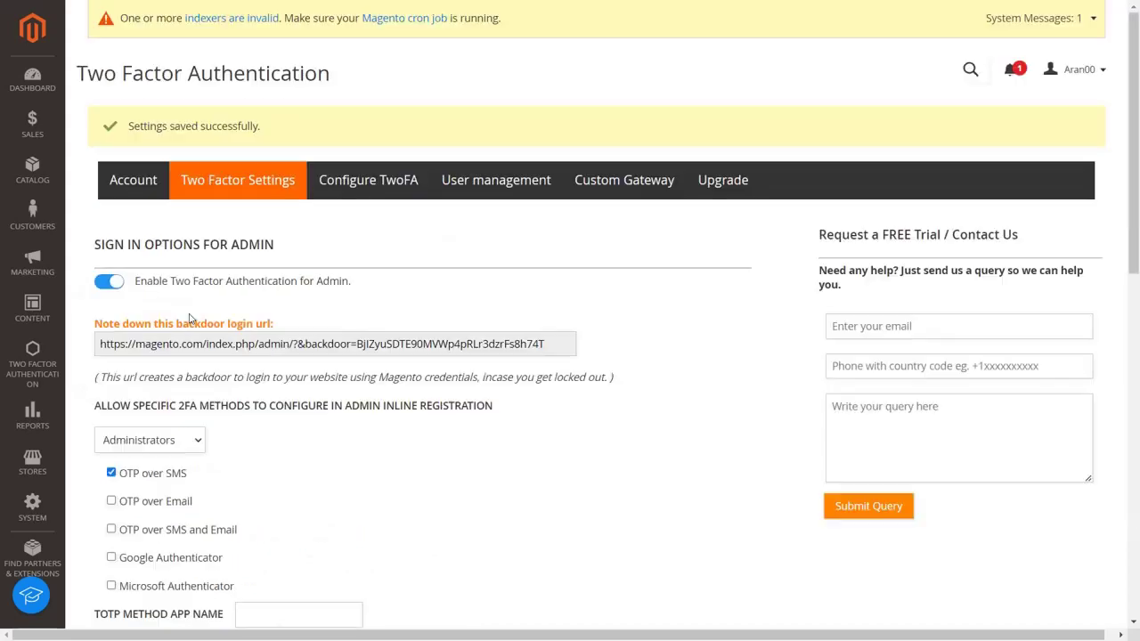
pyautogui.scroll(-6, 224, 486)
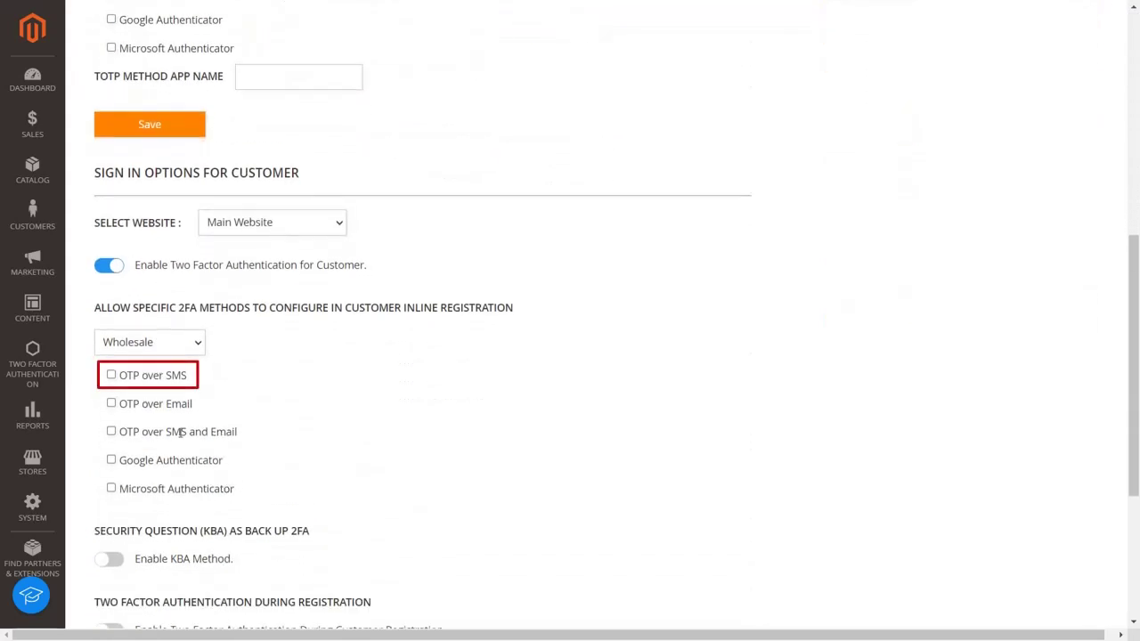
pyautogui.click(111, 376)
# Enable KBA security questions as backup, 2FA on registration, and login pop-up customisation
pyautogui.scroll(-2, 113, 379)
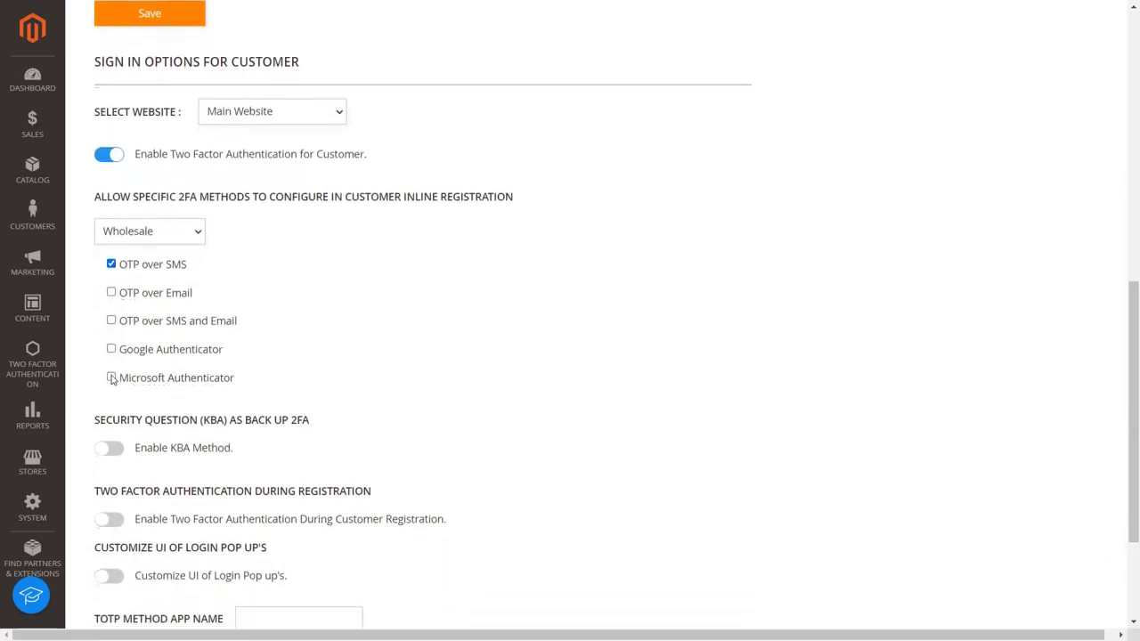
pyautogui.scroll(-1, 112, 380)
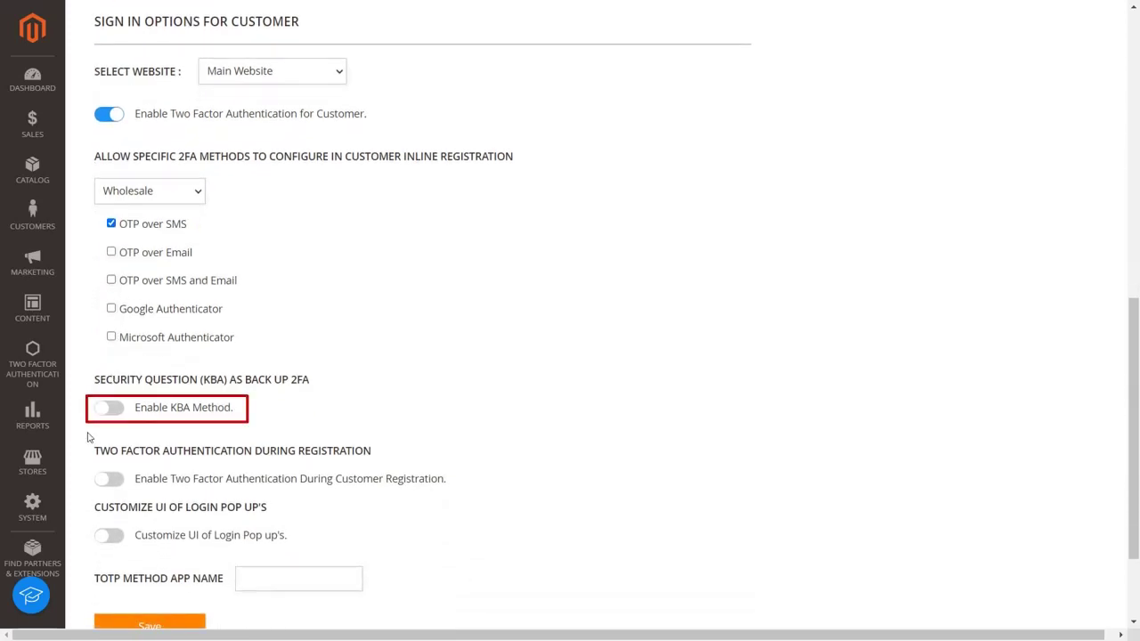
pyautogui.click(103, 409)
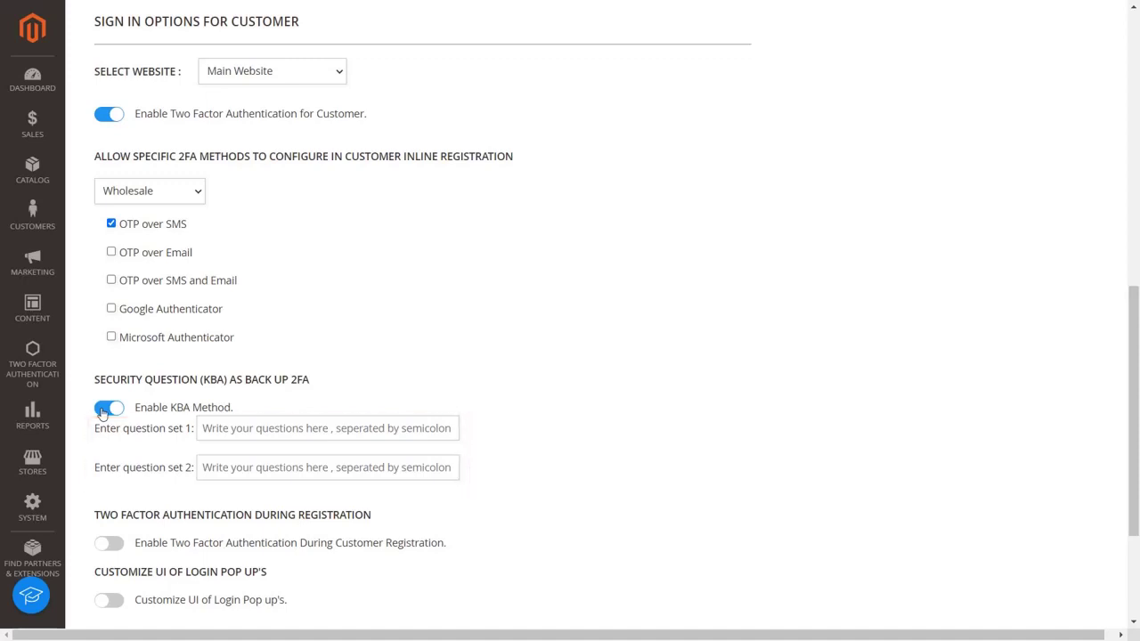
pyautogui.scroll(-2, 146, 532)
pyautogui.scroll(-3, 146, 533)
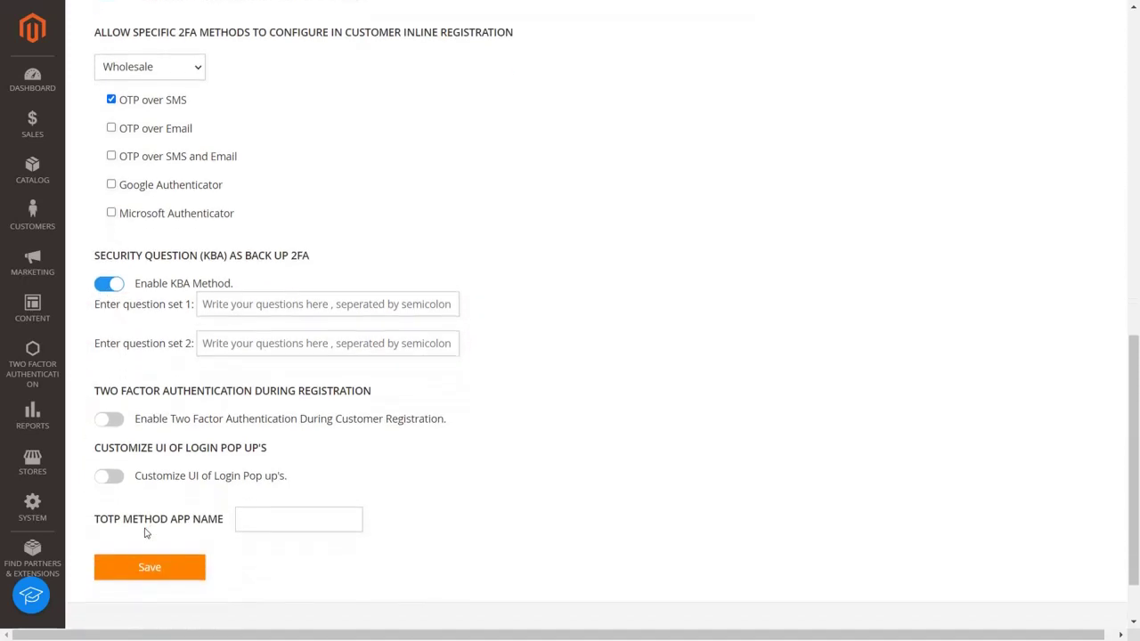
pyautogui.click(102, 425)
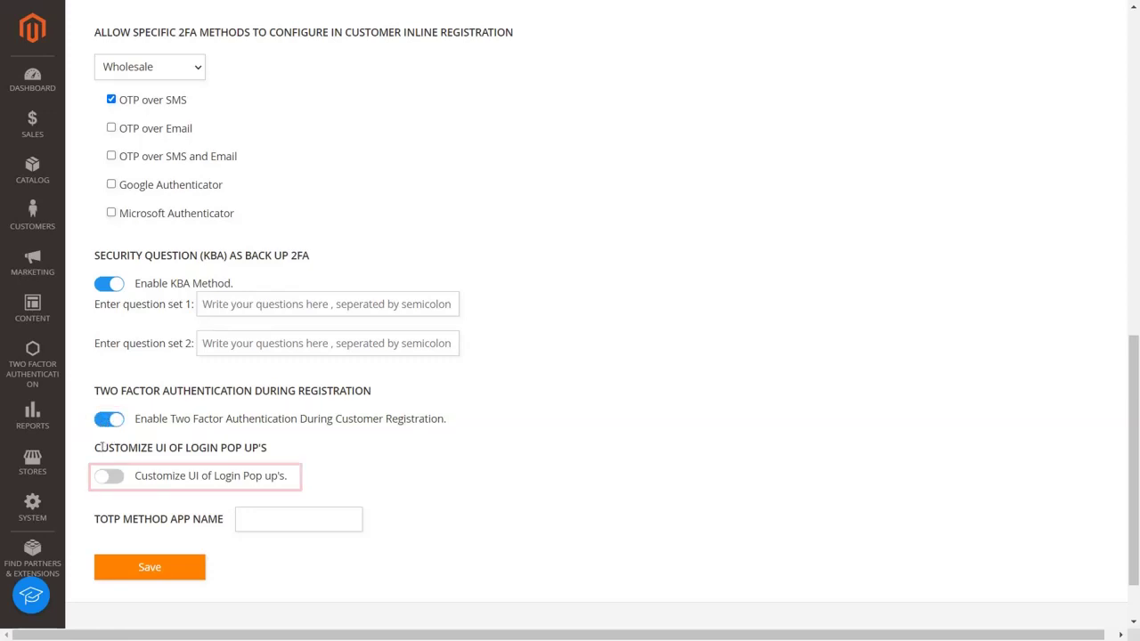
pyautogui.click(104, 480)
# Set pop-up background #ffffff, button #EB5424, card background #ffffff and header text #000000
pyautogui.click(104, 481)
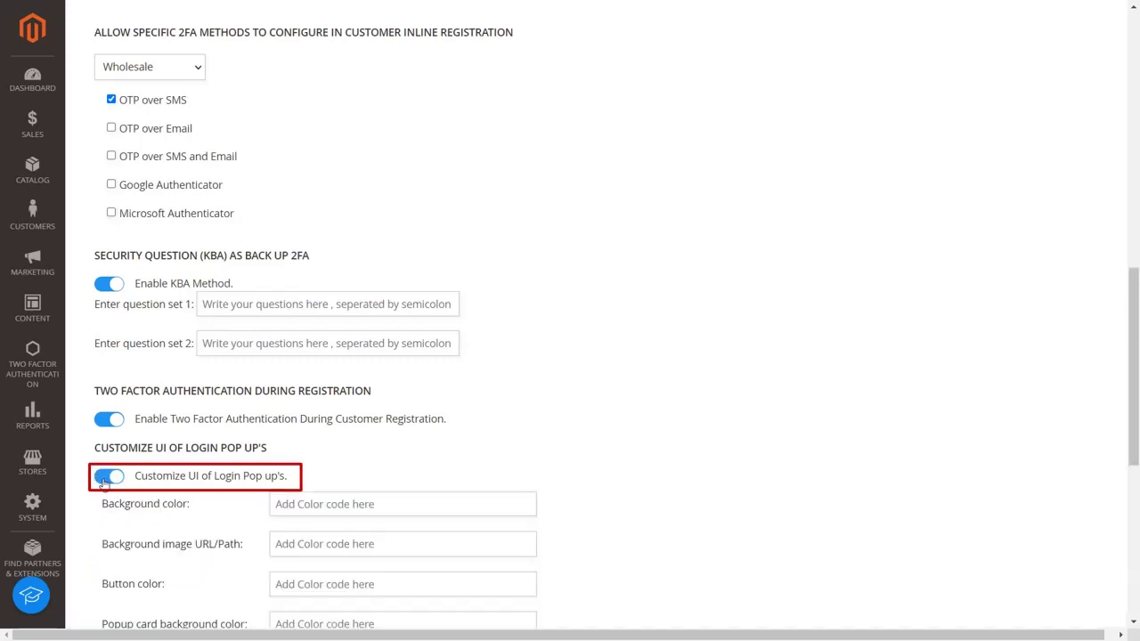
pyautogui.scroll(-4, 163, 543)
pyautogui.click(306, 139)
pyautogui.write('#ffffff')
pyautogui.click(310, 182)
pyautogui.click(313, 223)
pyautogui.write('#EB5424')
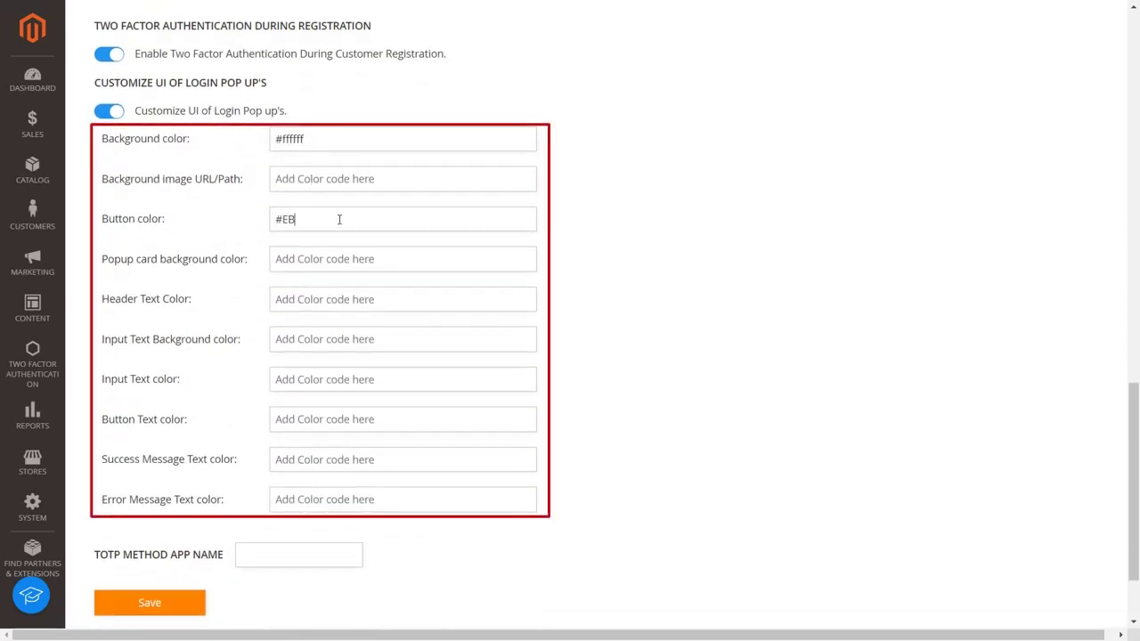
pyautogui.click(328, 262)
pyautogui.write('#ffffff')
pyautogui.click(328, 300)
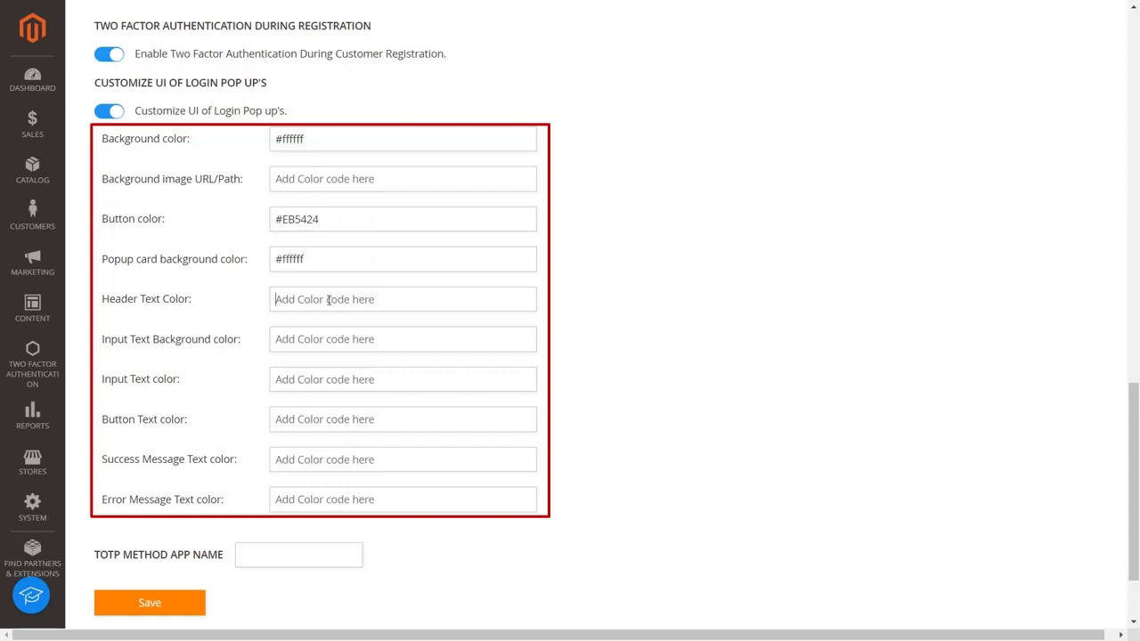
pyautogui.write('#000000')
# Set input background #FFFFFF, input and button text colours, success #008000, error #FF0000, and save
pyautogui.click(323, 340)
pyautogui.write('#FFFFFF')
pyautogui.click(320, 378)
pyautogui.write('#000000')
pyautogui.click(320, 417)
pyautogui.write('#FFFFFF')
pyautogui.click(305, 459)
pyautogui.write('#008000')
pyautogui.click(306, 498)
pyautogui.write('#FF0000')
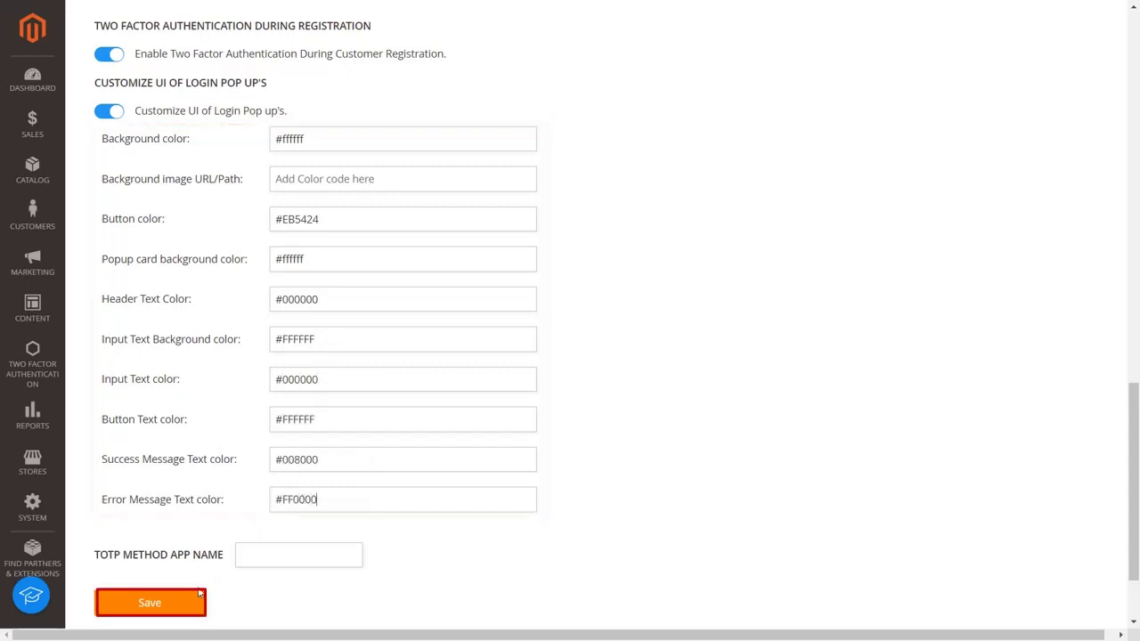
pyautogui.click(193, 601)
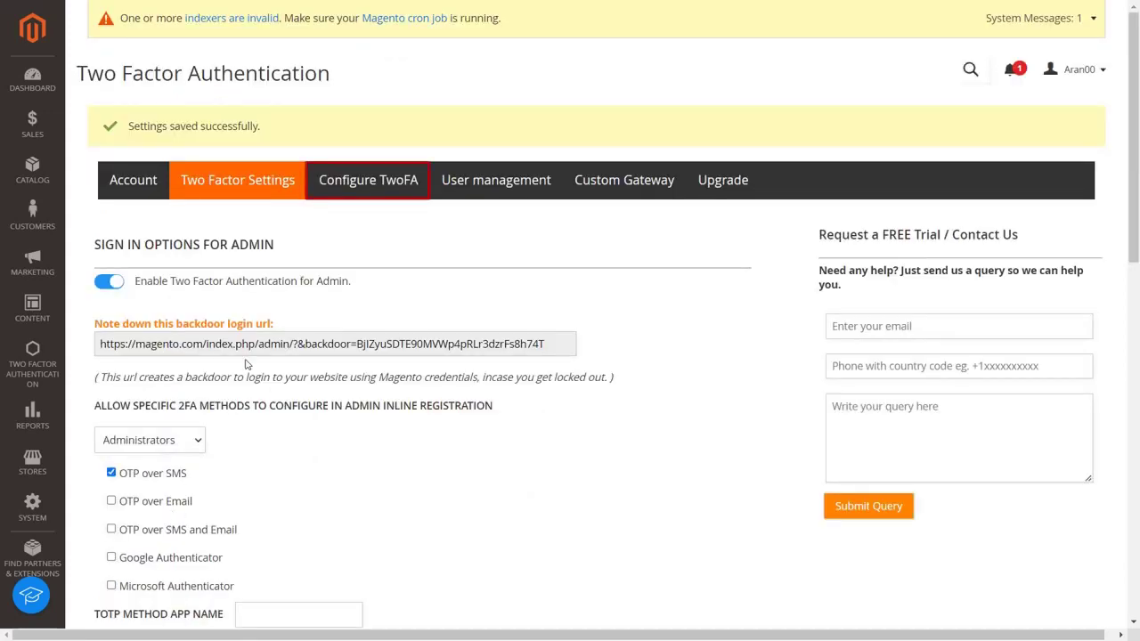
# Begin OTP Over SMS setup for the admin with a United States +1 phone number
pyautogui.click(355, 182)
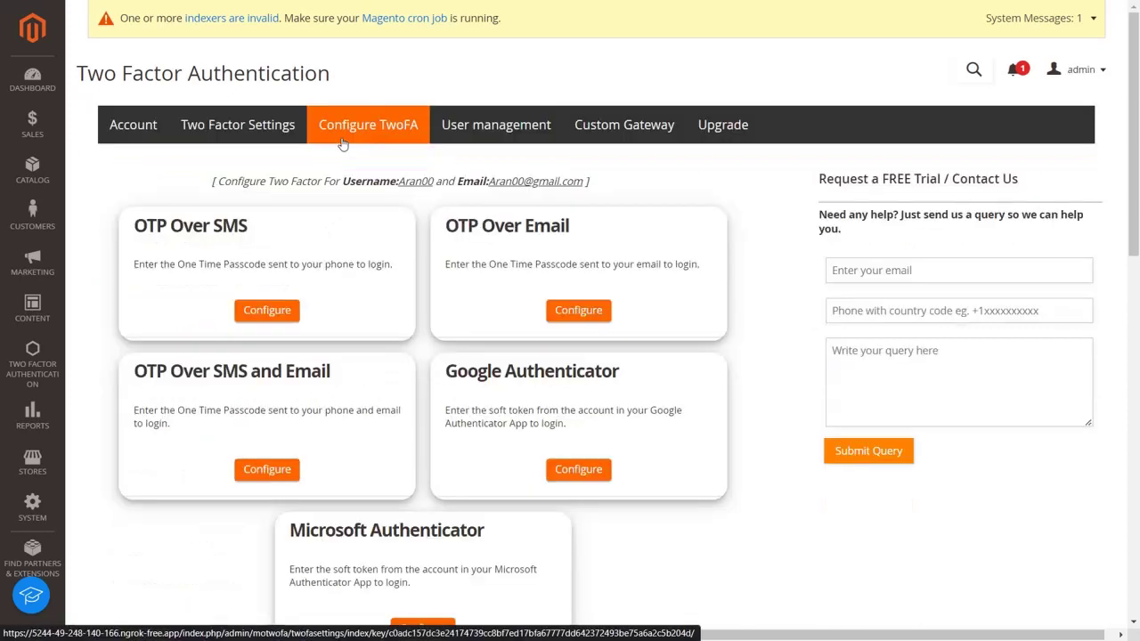
pyautogui.click(285, 310)
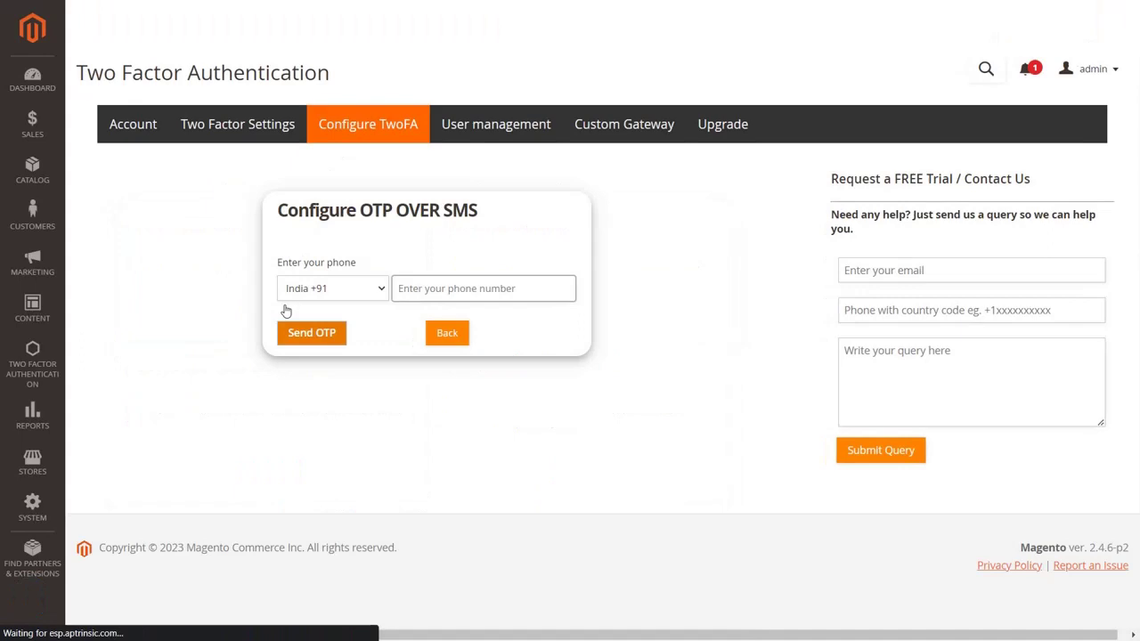
pyautogui.click(303, 296)
pyautogui.scroll(-20, 338, 512)
pyautogui.scroll(-10, 338, 512)
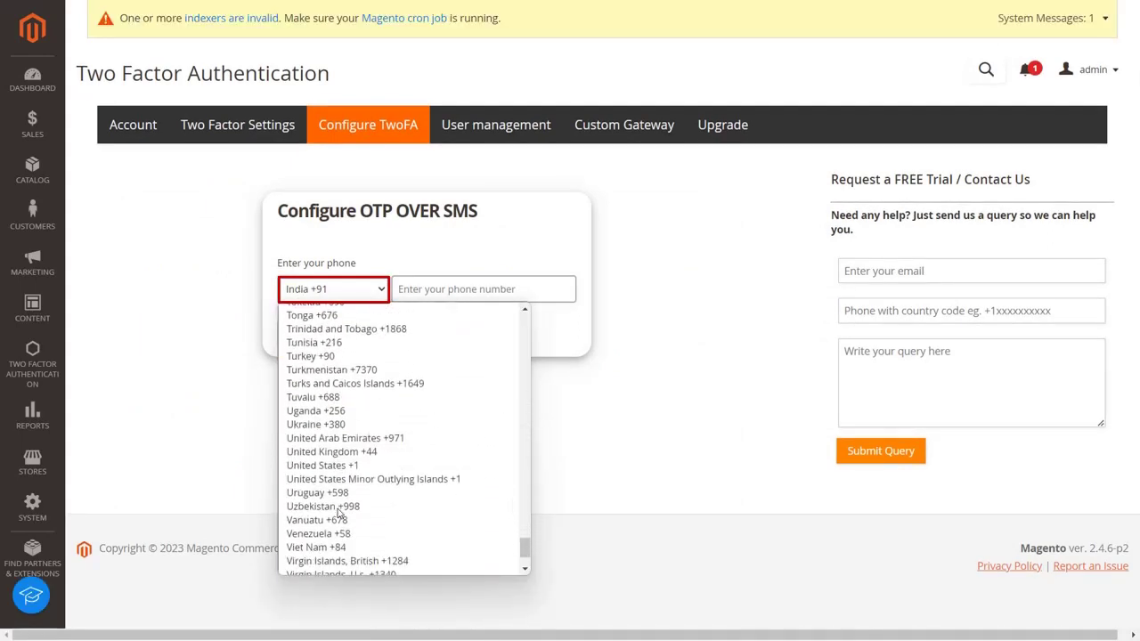
pyautogui.click(333, 434)
pyautogui.click(417, 290)
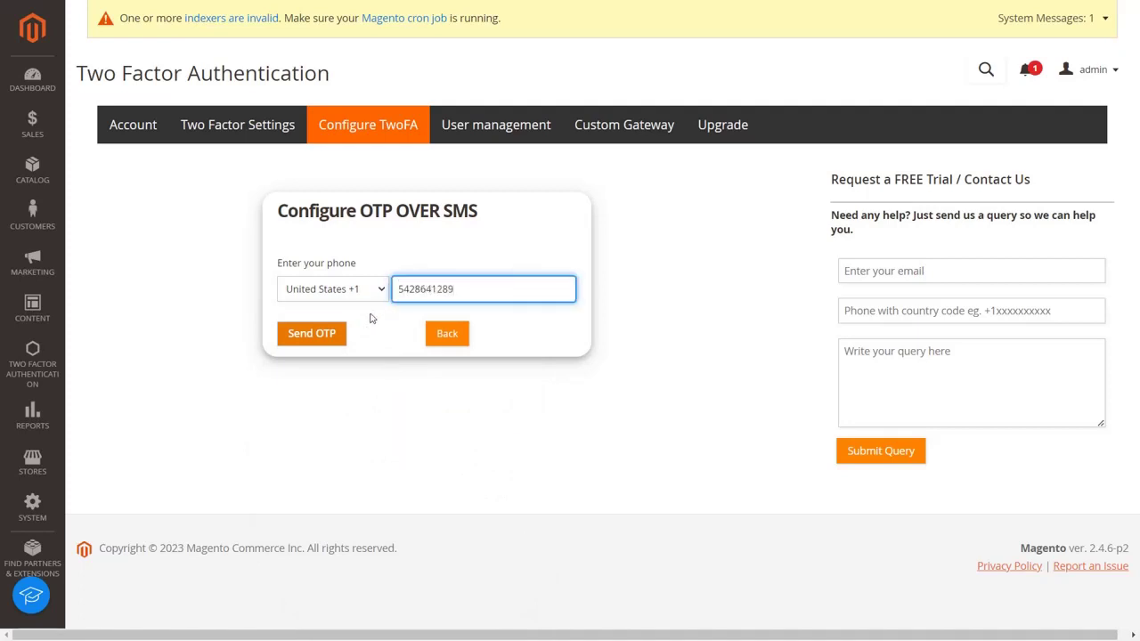
# Send the SMS one-time passcode and validate the received code
pyautogui.click(333, 335)
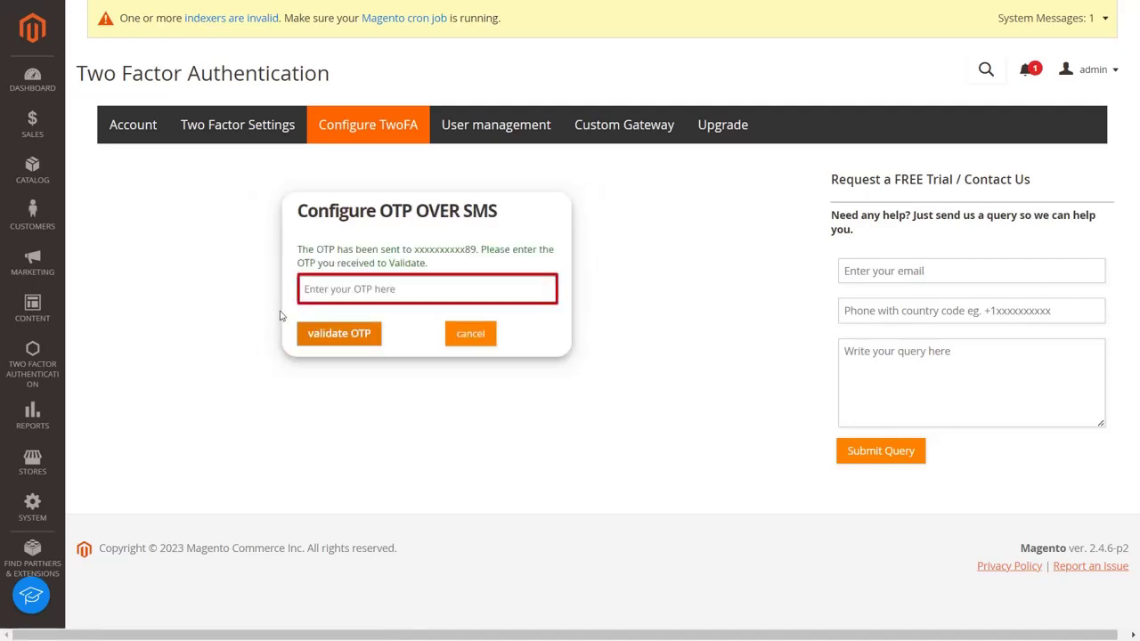
pyautogui.click(309, 293)
pyautogui.click(330, 343)
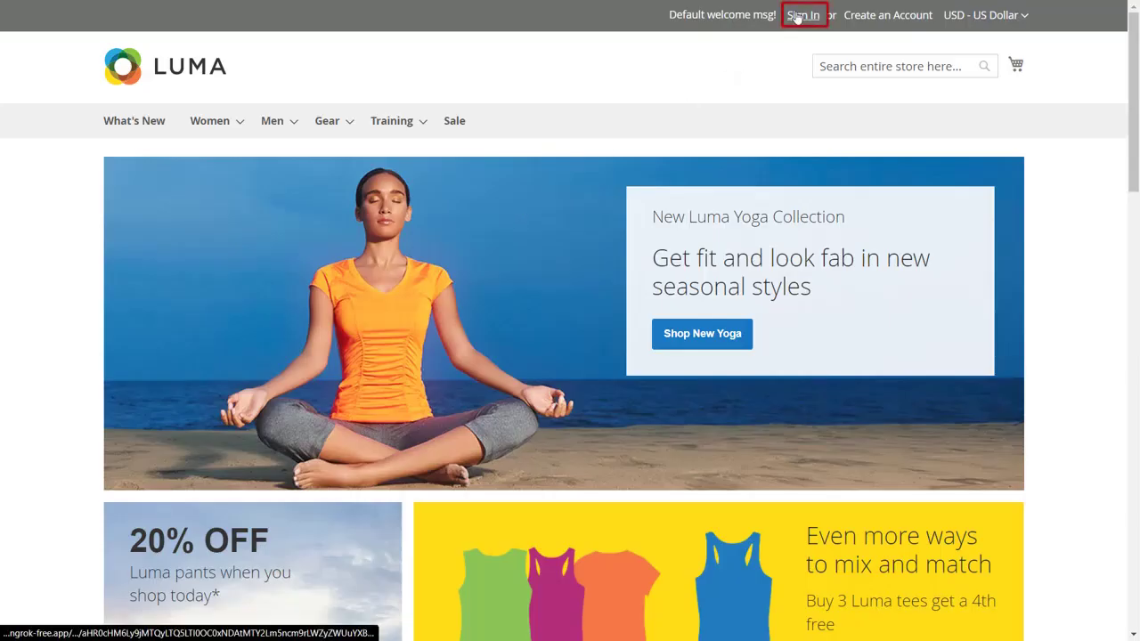
# Sign in on the Luma storefront with the customer's email address and password
pyautogui.click(801, 16)
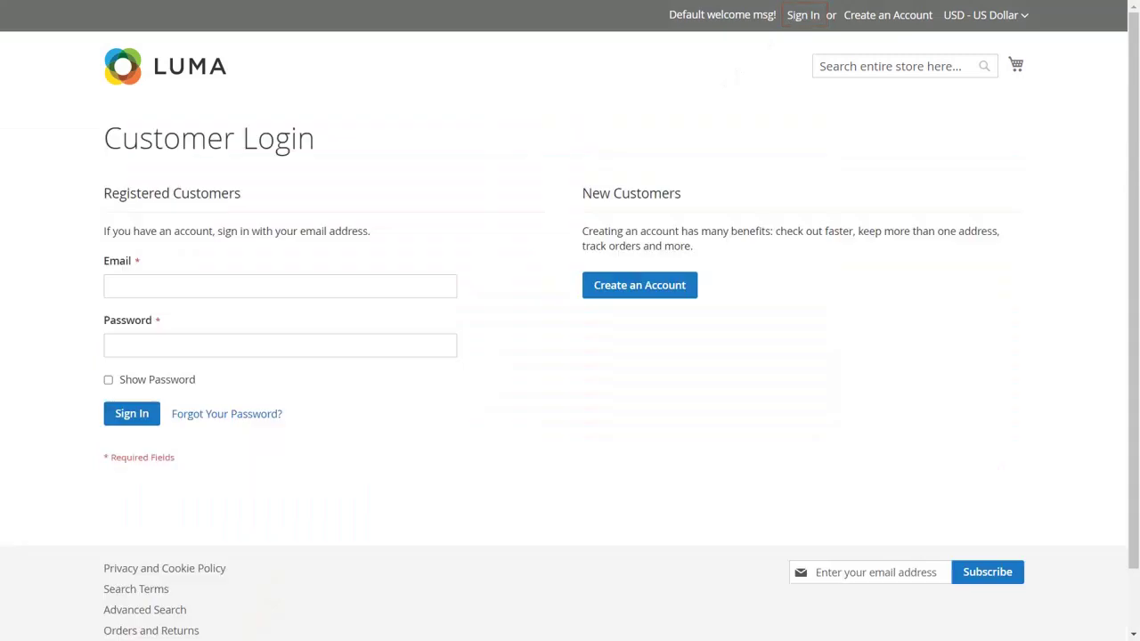
pyautogui.click(426, 287)
pyautogui.write('demo@gmail.com')
pyautogui.press('Tab')
pyautogui.click(157, 413)
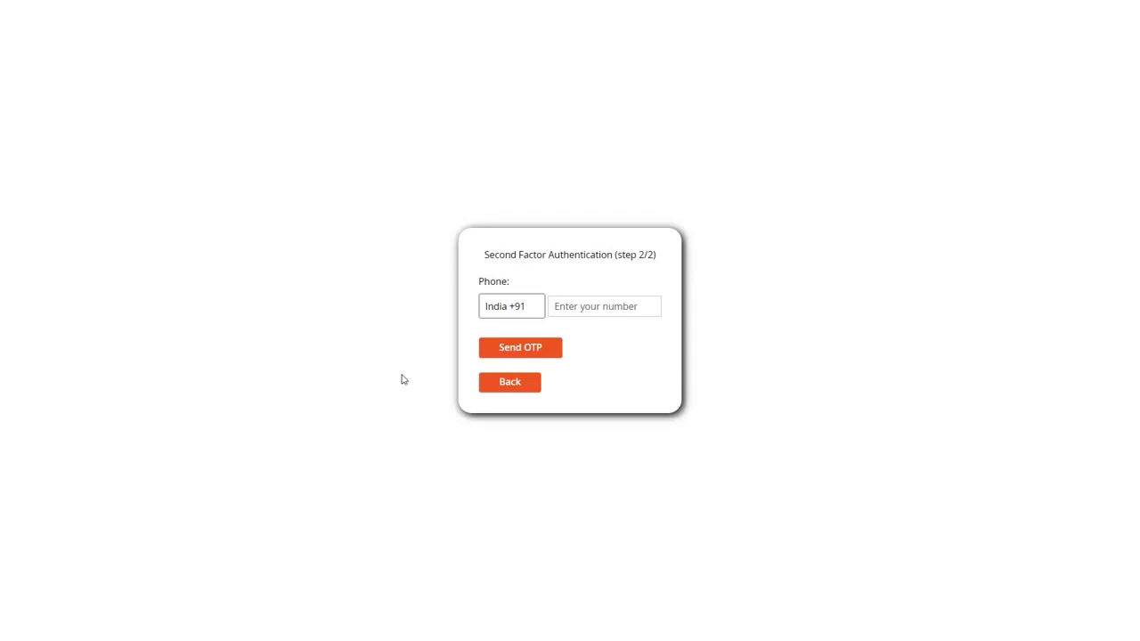
# Register a United States +1 phone number, then verify the SMS passcode to finish signing in
pyautogui.click(499, 311)
pyautogui.scroll(-20, 528, 498)
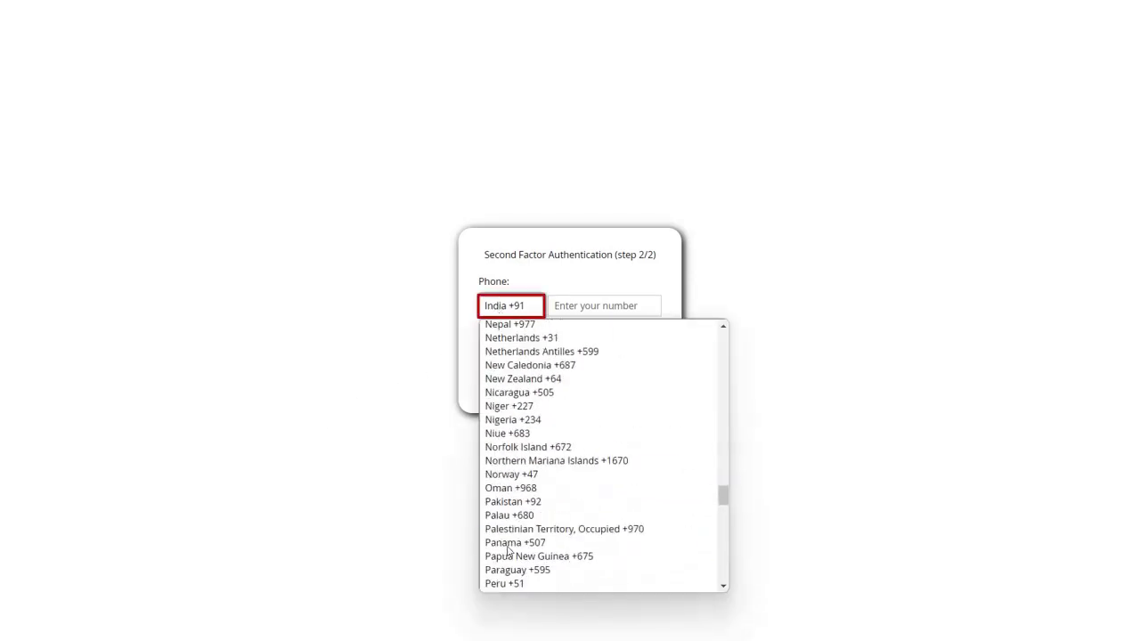
pyautogui.click(528, 509)
pyautogui.click(618, 306)
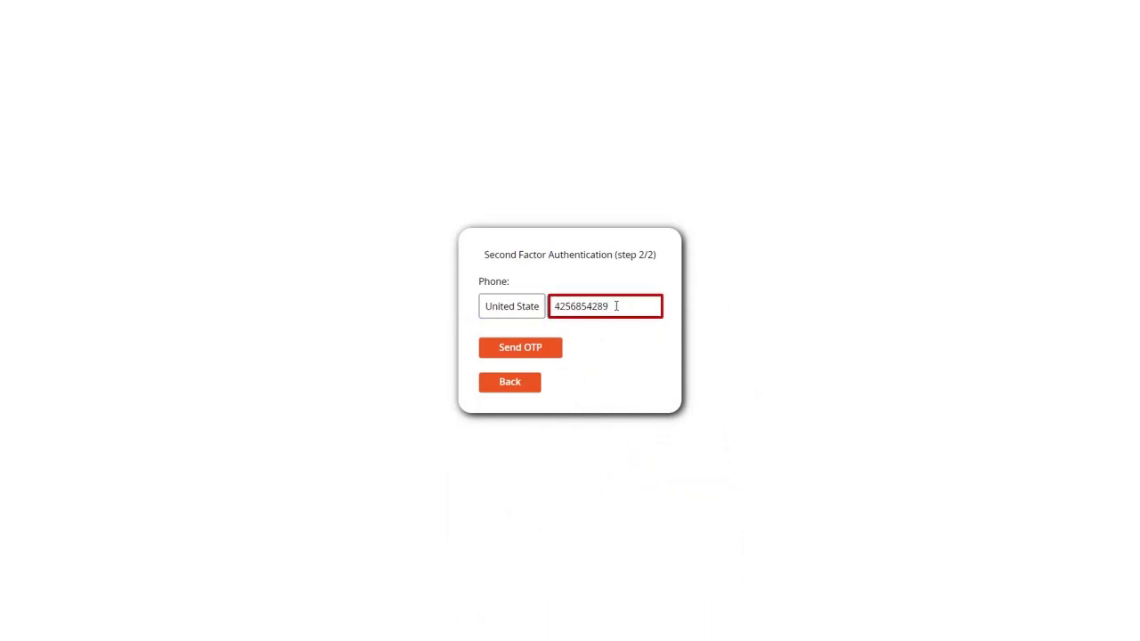
pyautogui.click(543, 348)
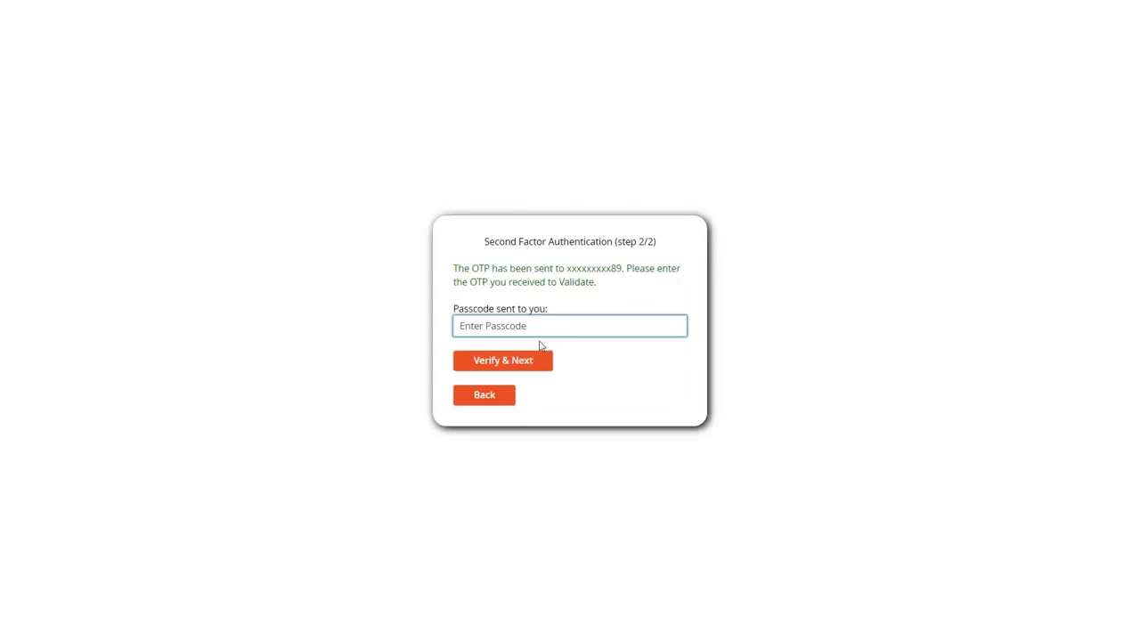
pyautogui.click(539, 330)
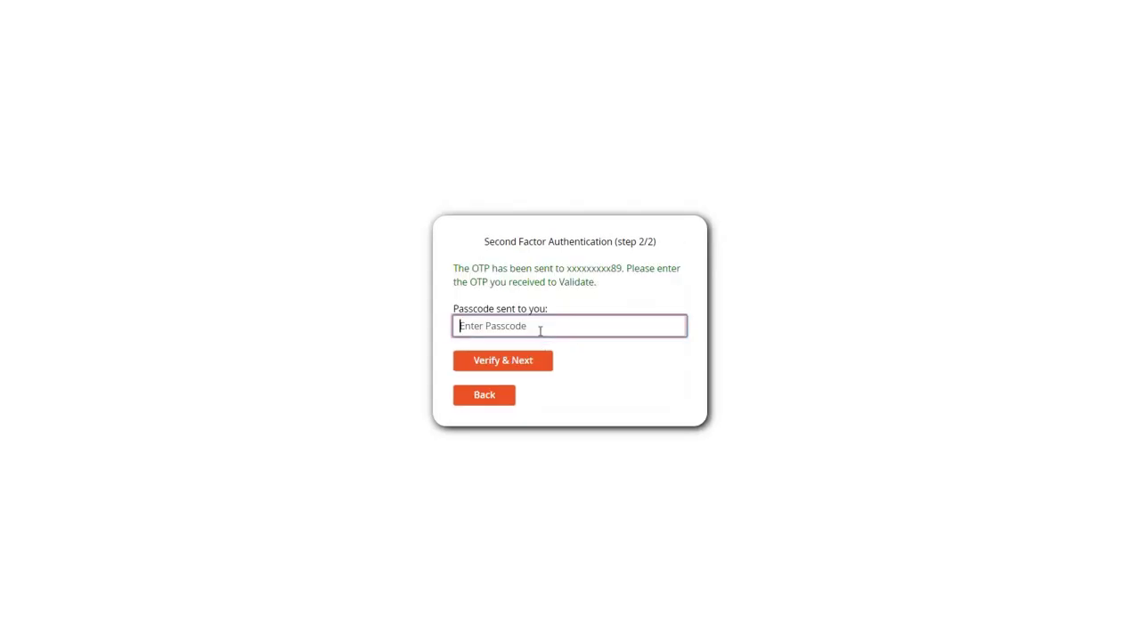
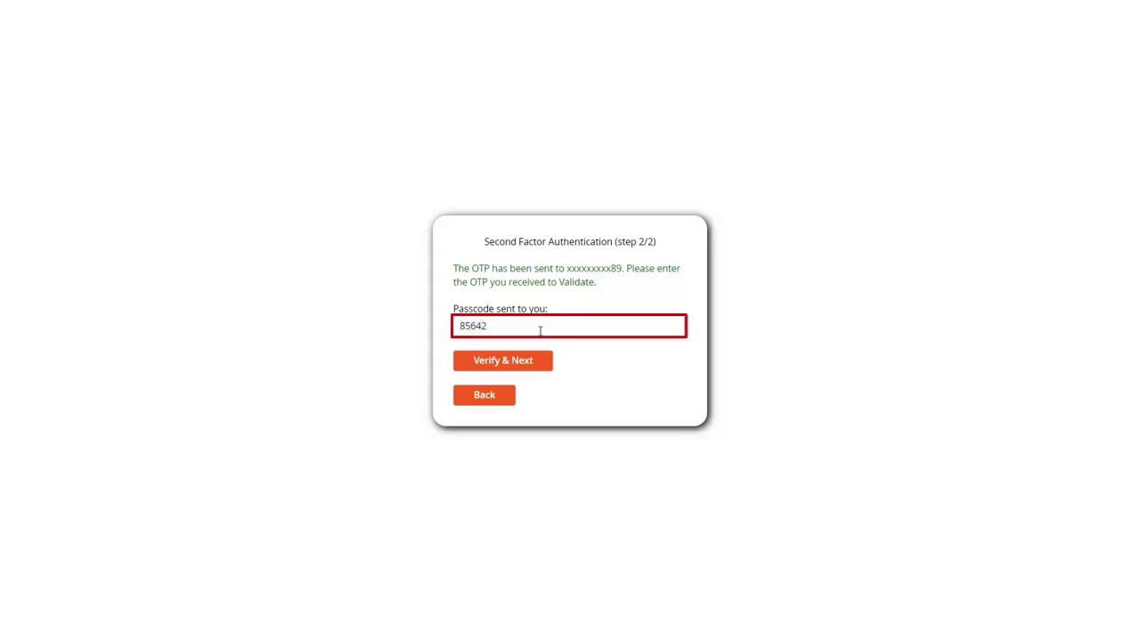
pyautogui.click(529, 365)
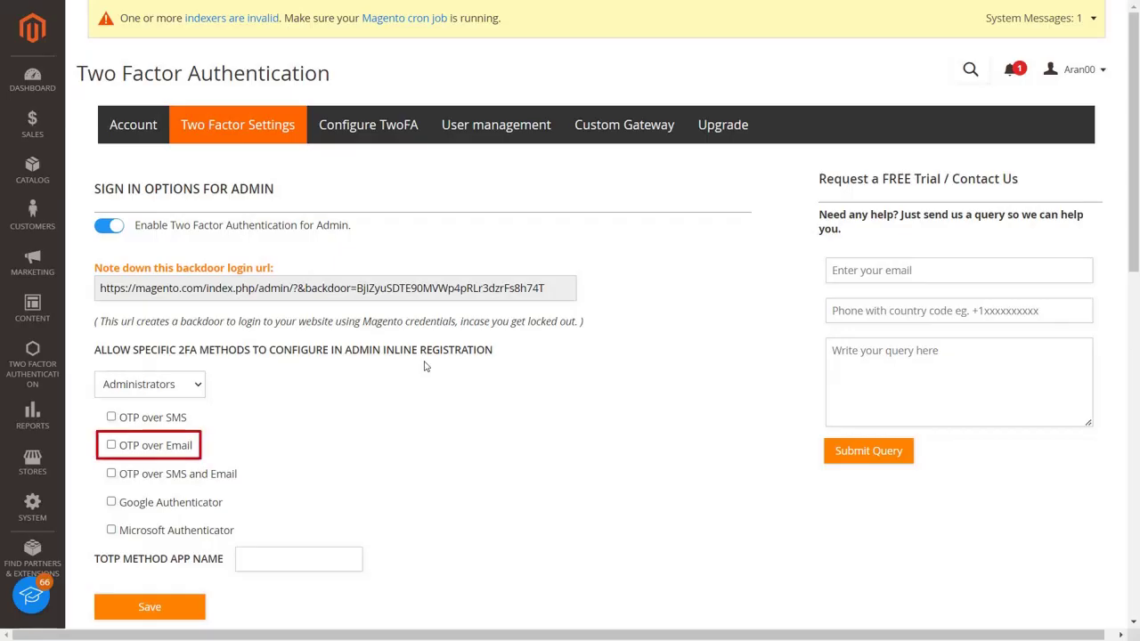
# Save OTP over Email as allowed for Administrators, then send and validate the admin's emailed code
pyautogui.click(111, 446)
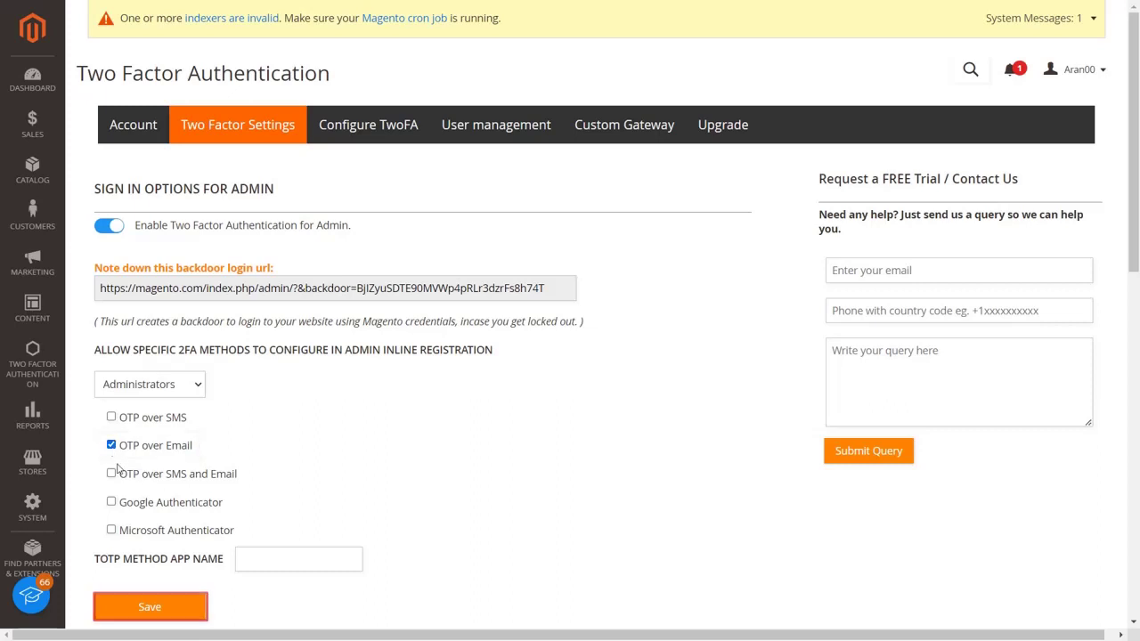
pyautogui.click(149, 607)
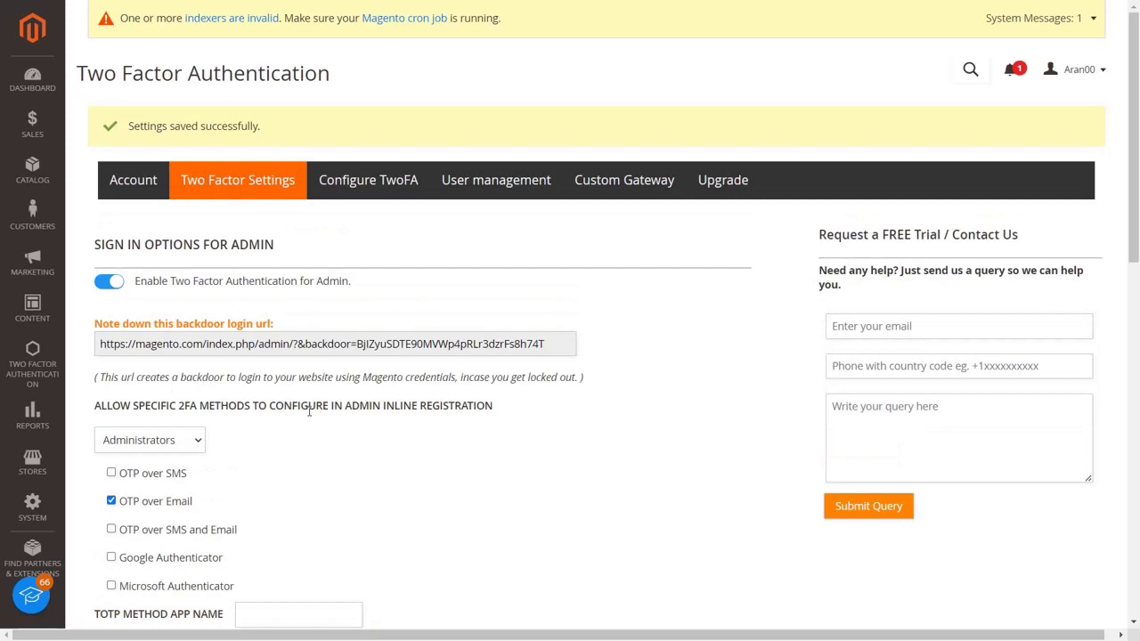
pyautogui.click(359, 180)
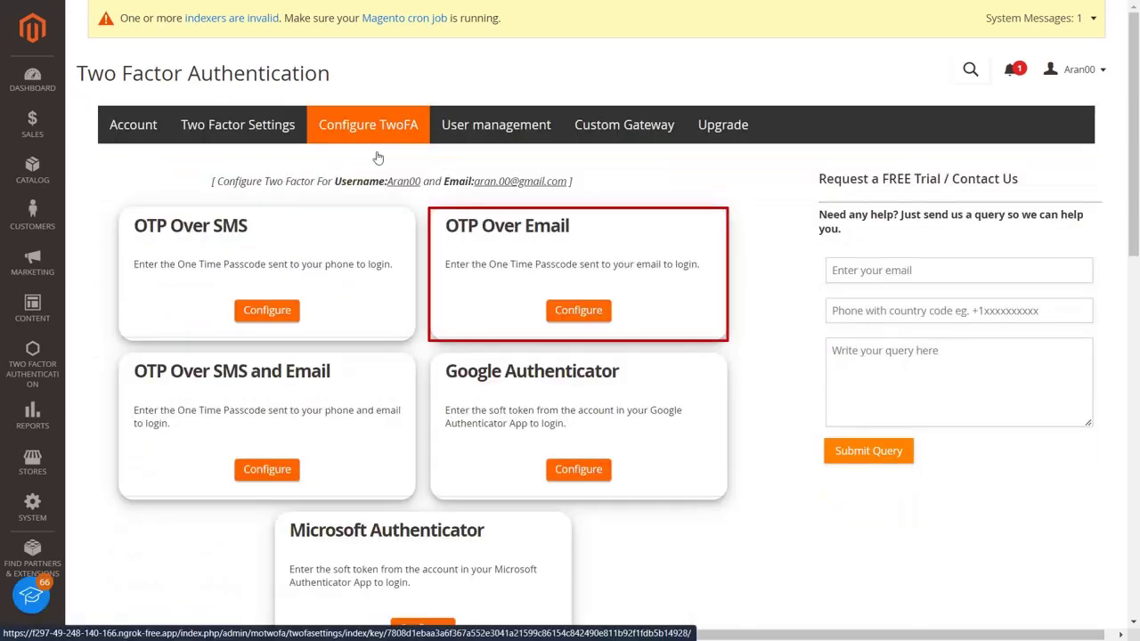
pyautogui.click(561, 311)
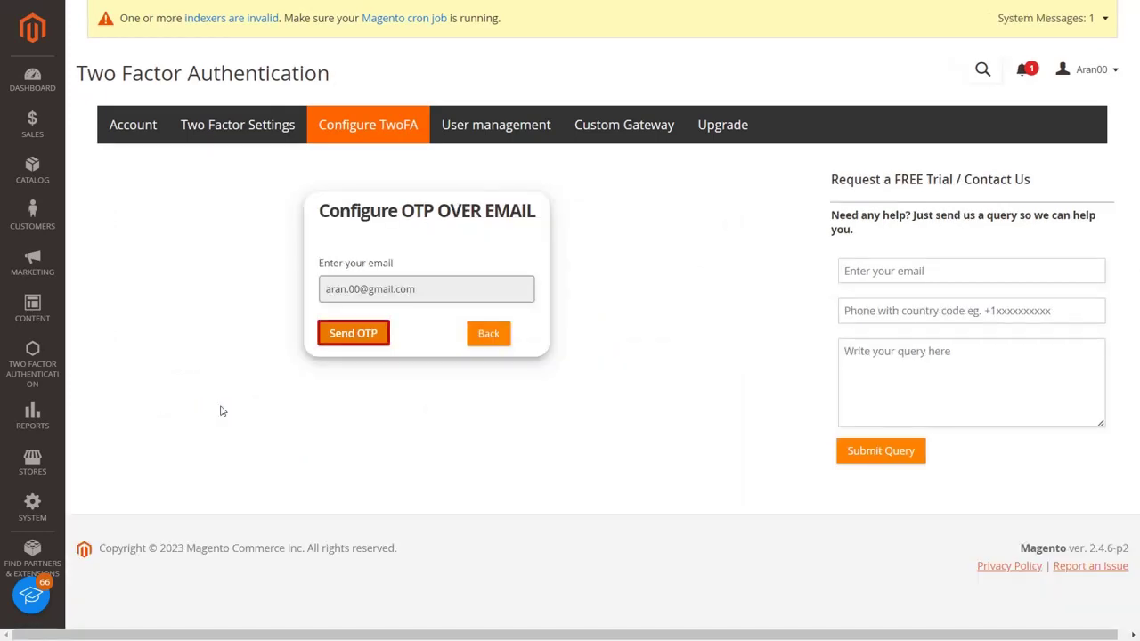
pyautogui.click(342, 342)
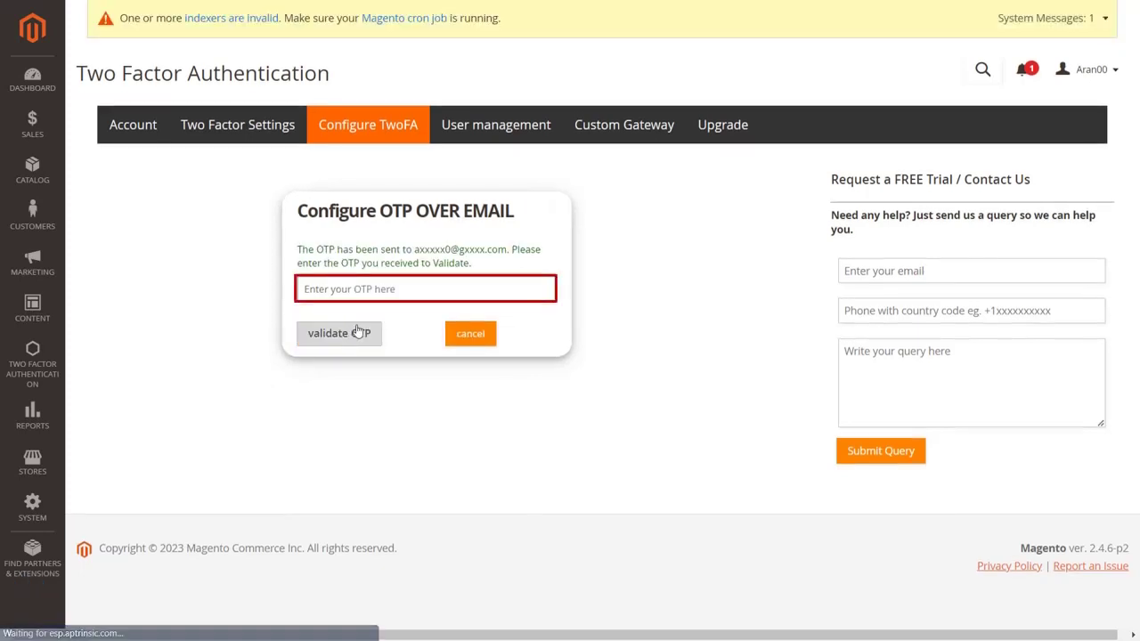
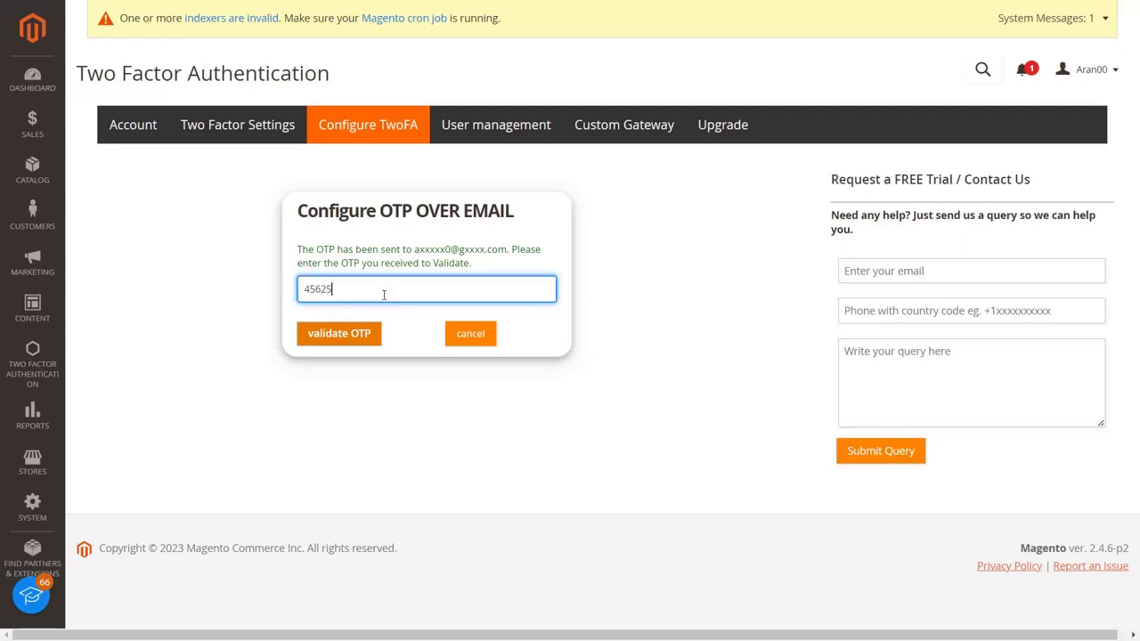
pyautogui.click(362, 338)
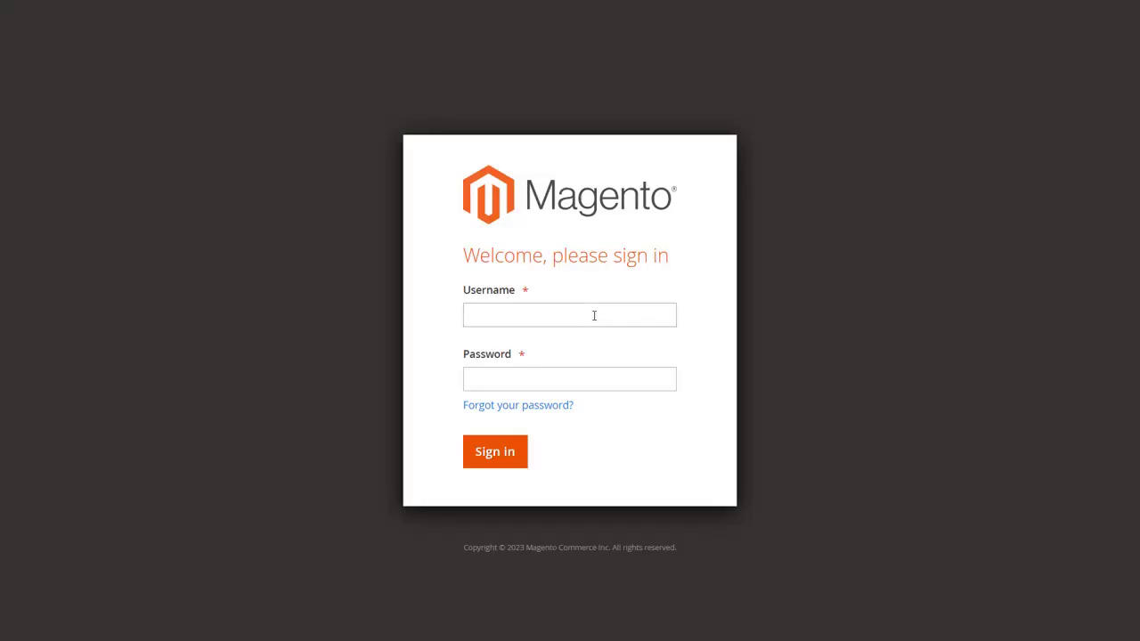
# Sign in with the admin username and password, then validate the emailed passcode
pyautogui.click(594, 315)
pyautogui.write('Aran00')
pyautogui.click(594, 383)
pyautogui.write('••••••••')
pyautogui.click(504, 458)
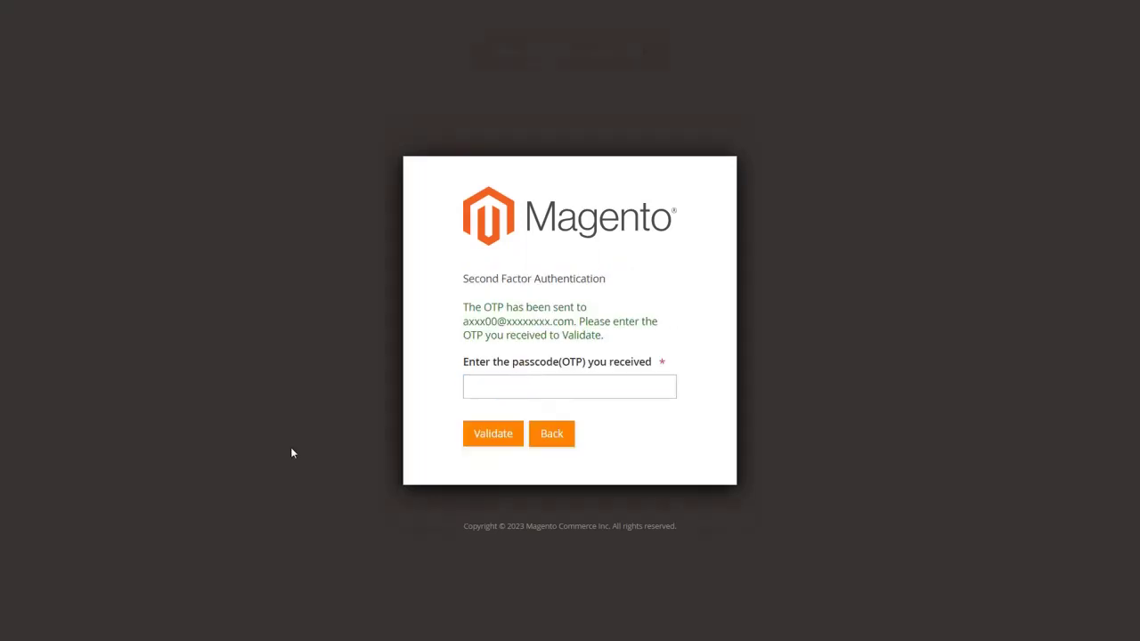
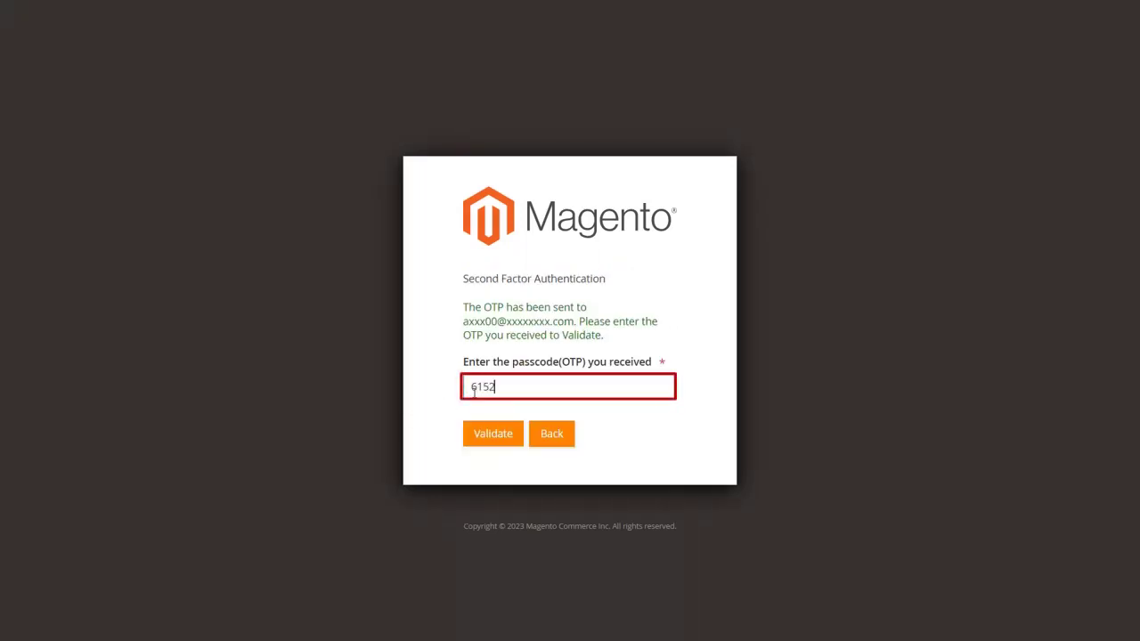
pyautogui.click(493, 440)
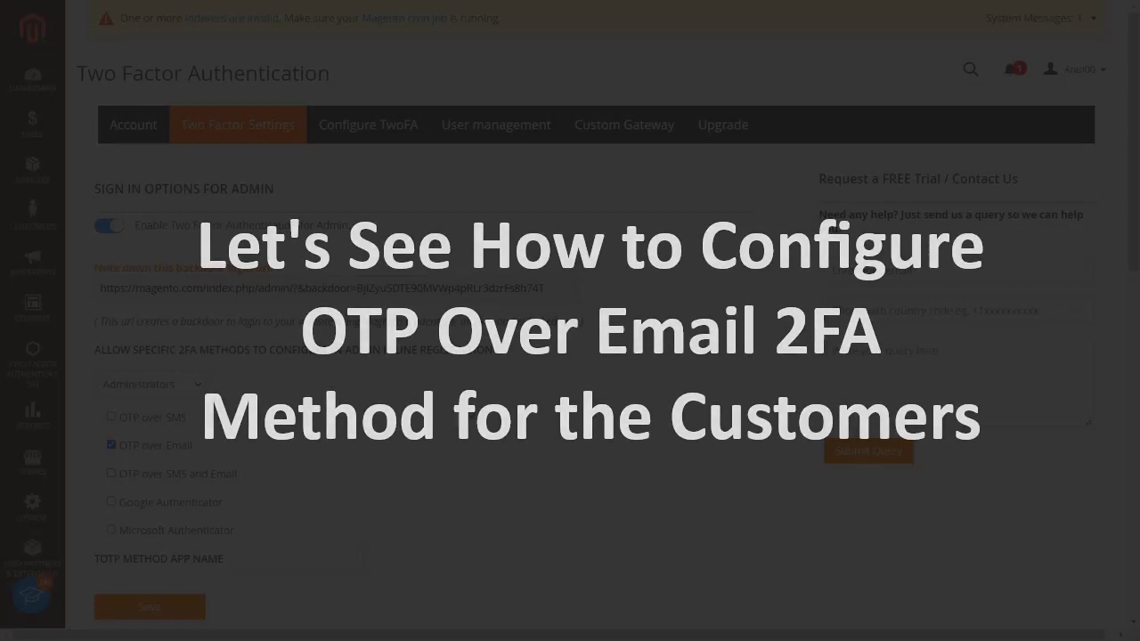
# Tick OTP over Email for Wholesale in the customer sign-in options, save, and go to Configure TwoFA
pyautogui.scroll(-7, 470, 413)
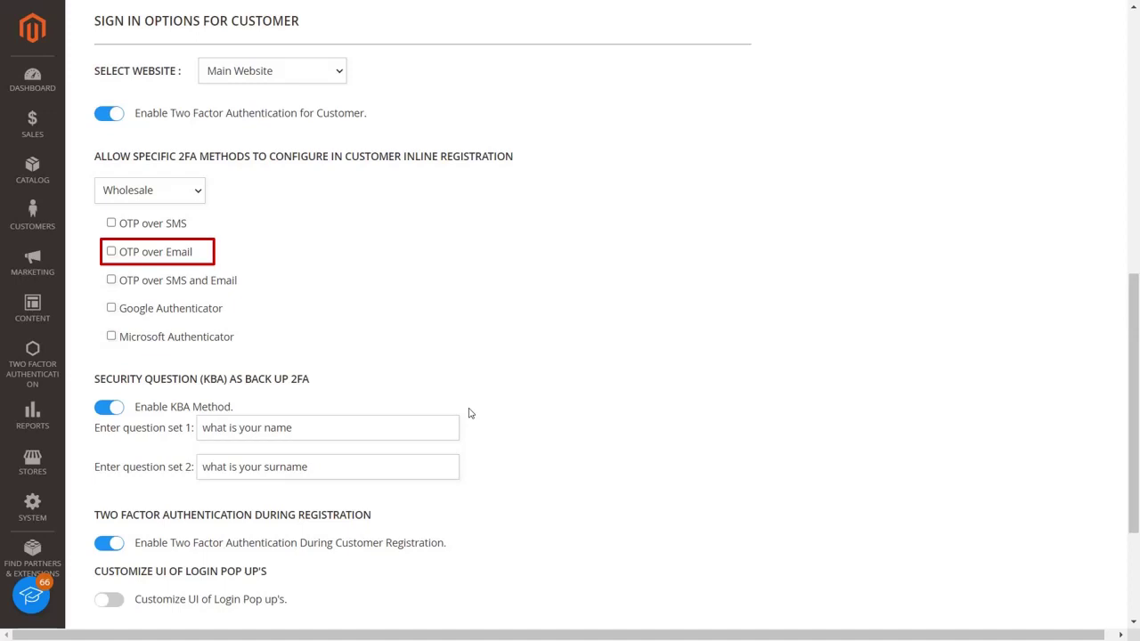
pyautogui.click(111, 252)
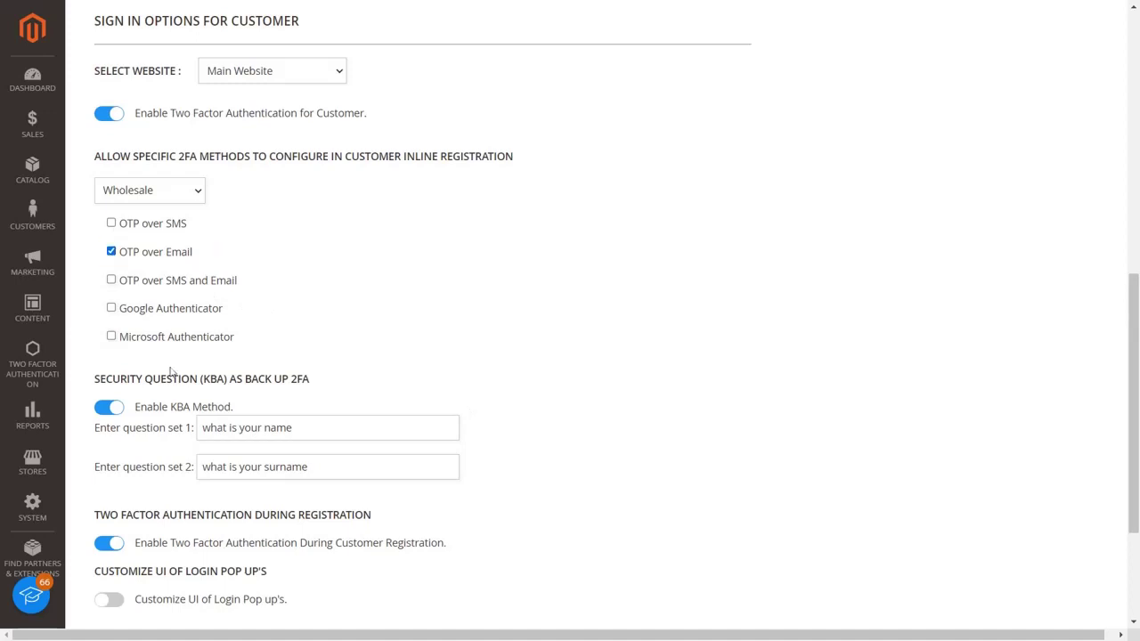
pyautogui.scroll(-3, 174, 374)
pyautogui.click(170, 525)
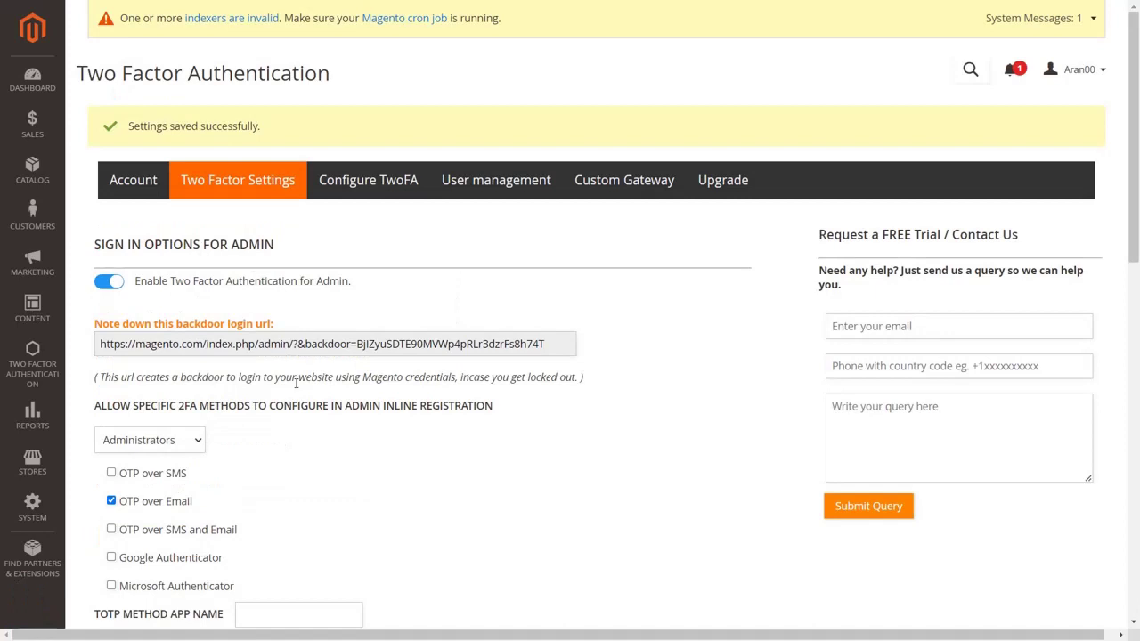
pyautogui.click(362, 181)
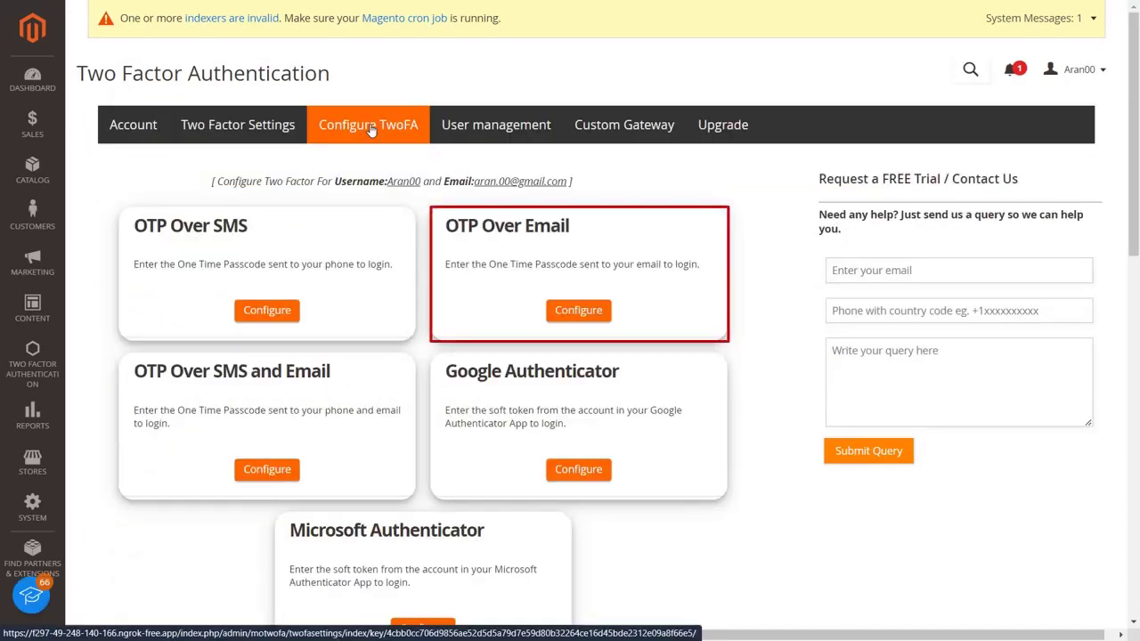
# Send a one-time code to the admin's email and validate it to complete OTP Over Email
pyautogui.click(563, 317)
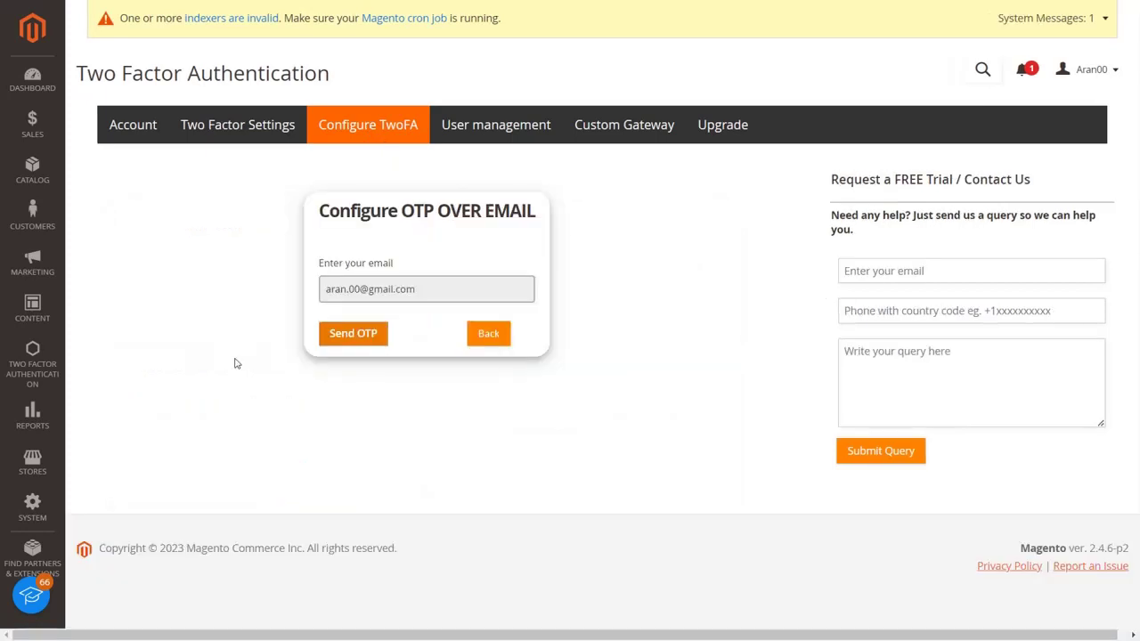
pyautogui.click(330, 343)
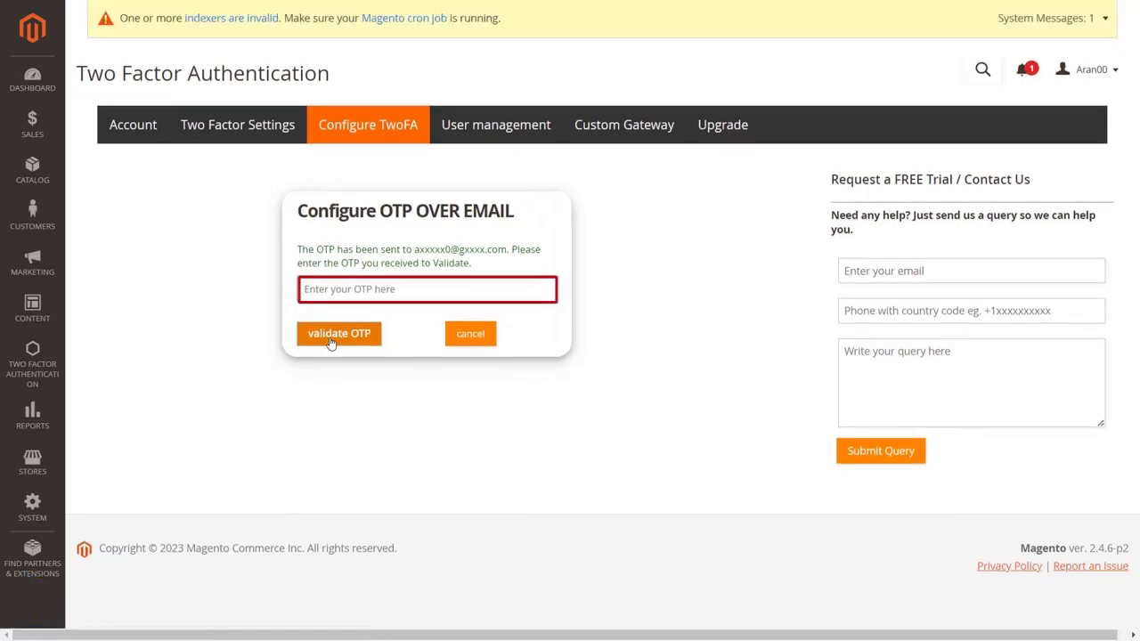
pyautogui.click(342, 294)
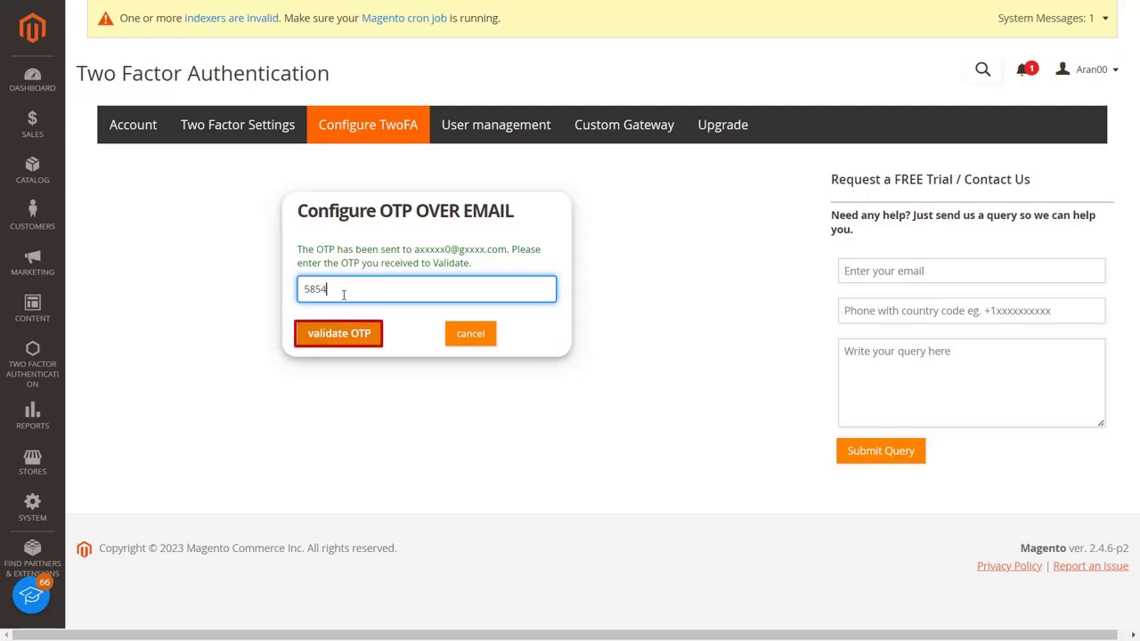
pyautogui.click(349, 333)
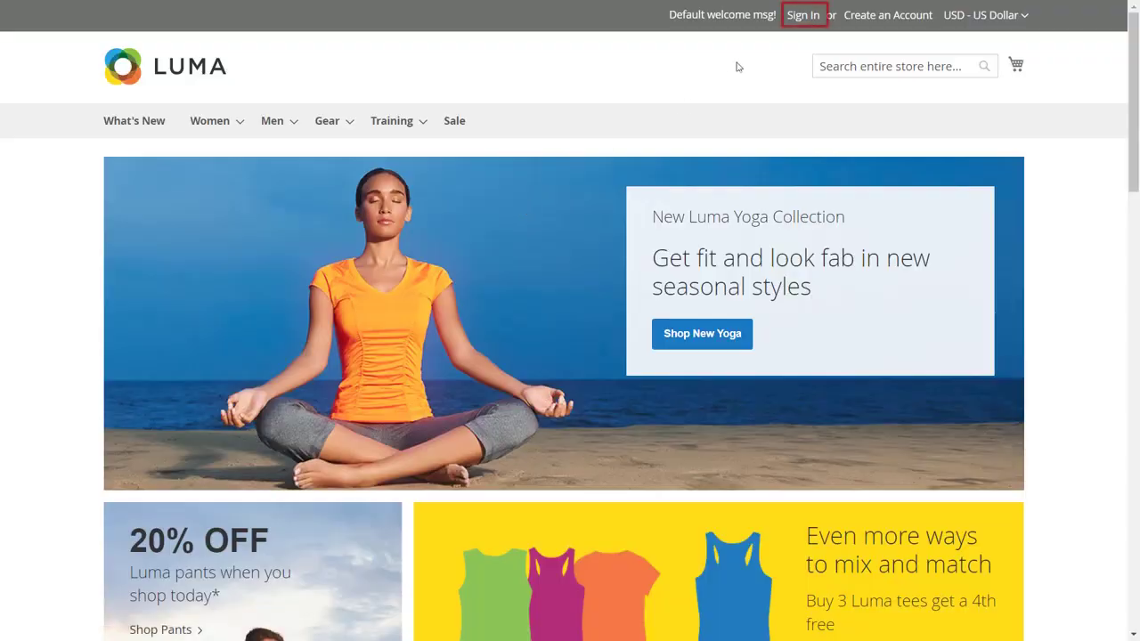
# Sign in on the Luma storefront with the demo customer's email address and password
pyautogui.click(798, 17)
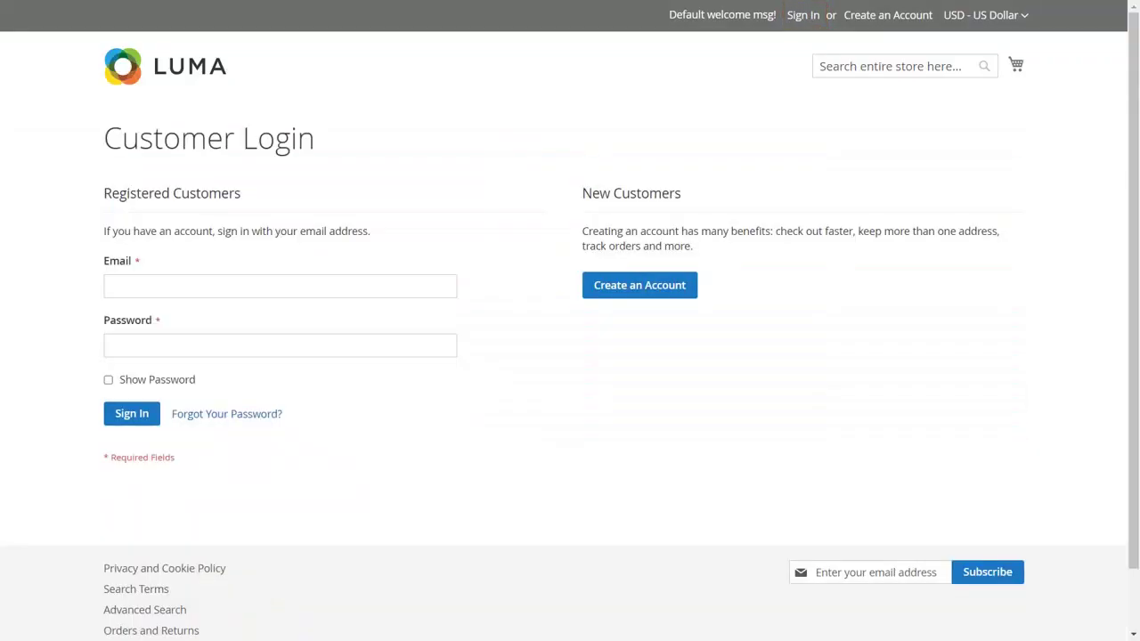
pyautogui.click(426, 290)
pyautogui.write('demo@gmail.com')
pyautogui.click(407, 344)
pyautogui.click(139, 413)
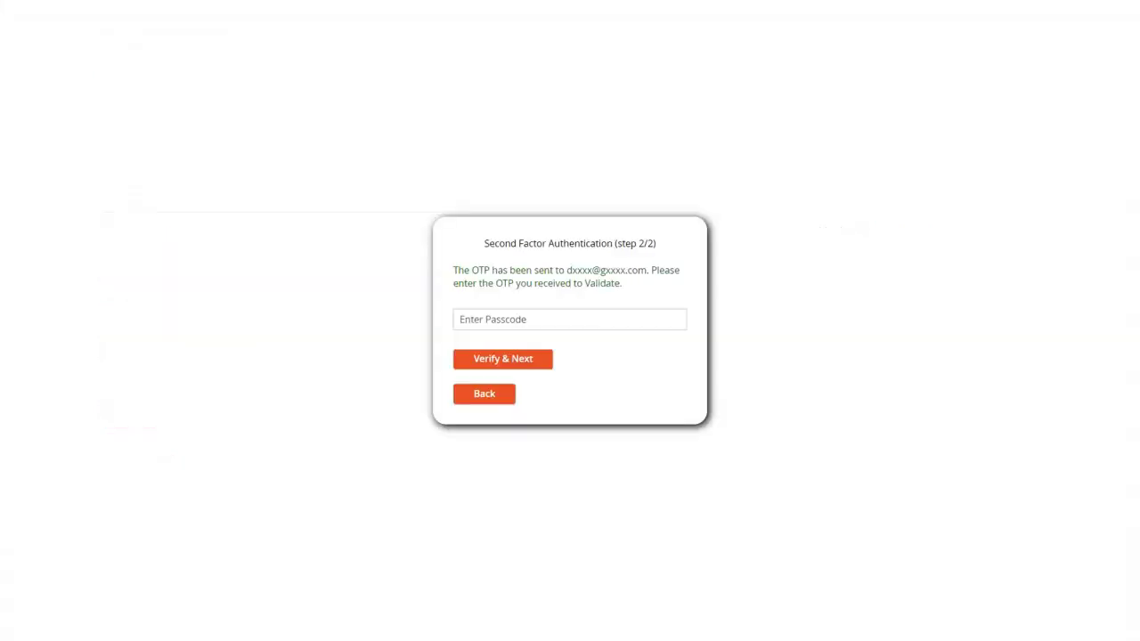
# Enter the emailed passcode and verify it to finish the customer login
pyautogui.click(570, 319)
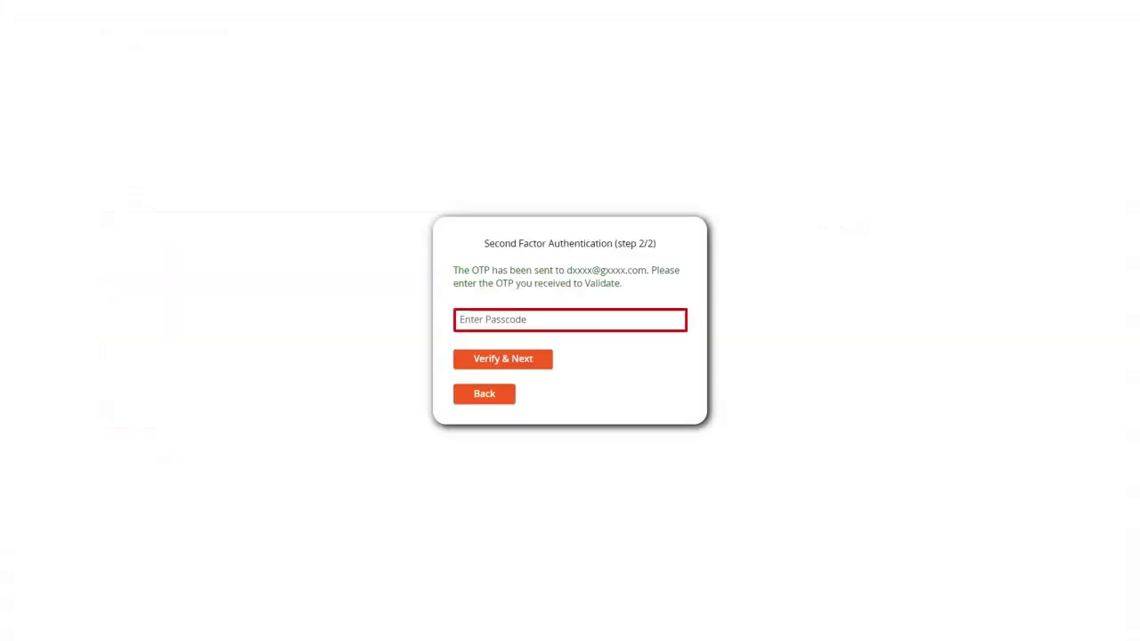
pyautogui.click(479, 321)
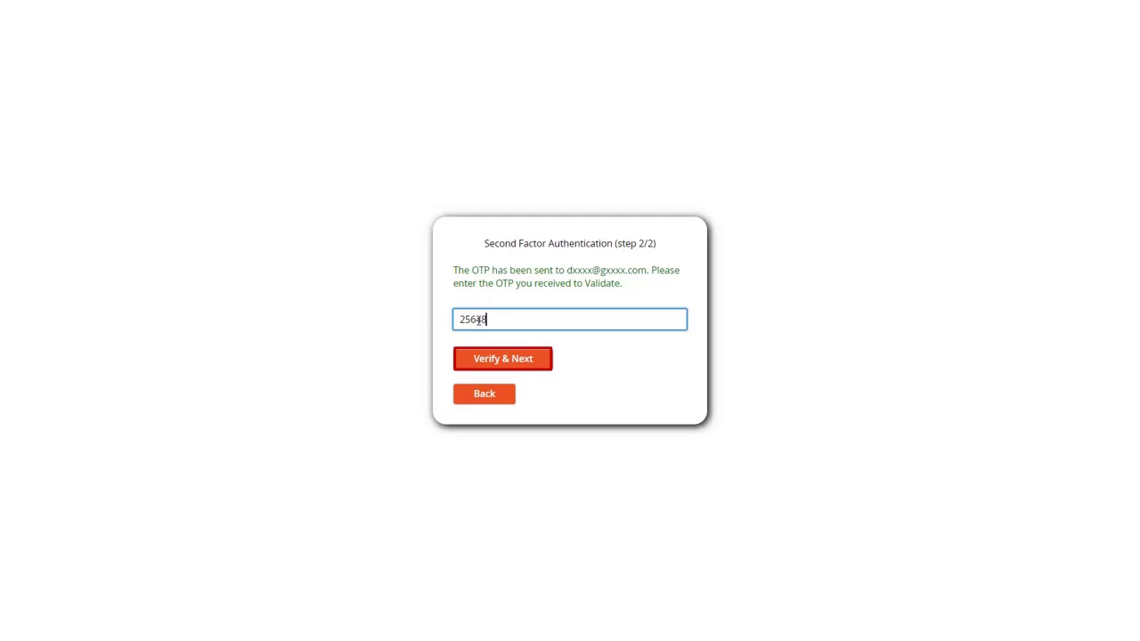
pyautogui.click(489, 362)
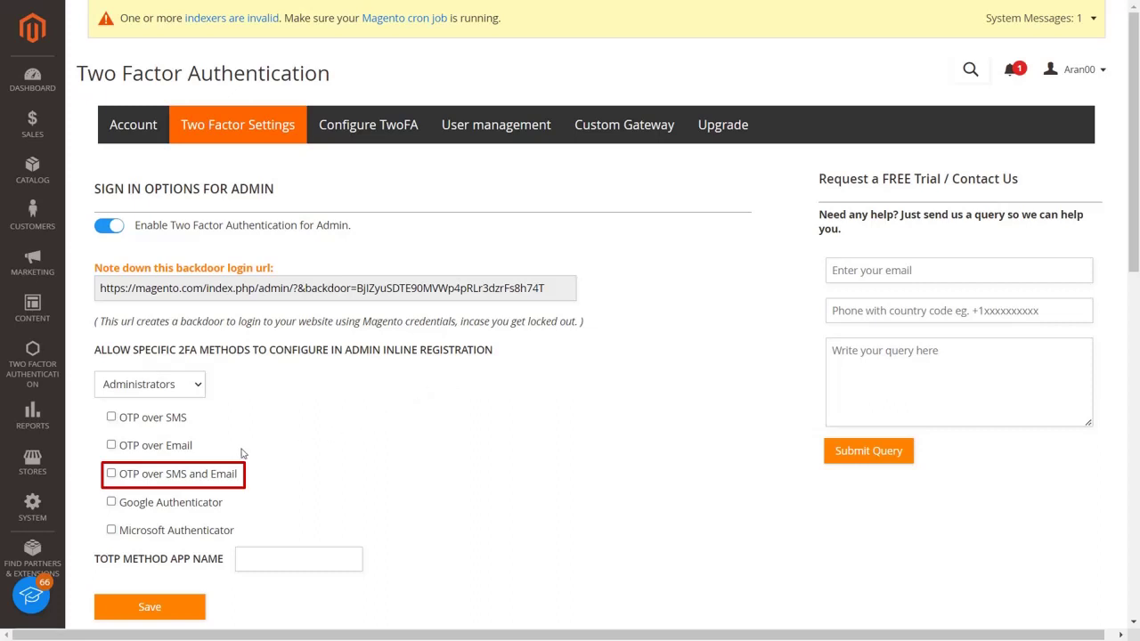
# Tick OTP over SMS and Email for Administrators, save, and go to Configure TwoFA
pyautogui.click(111, 473)
pyautogui.click(144, 609)
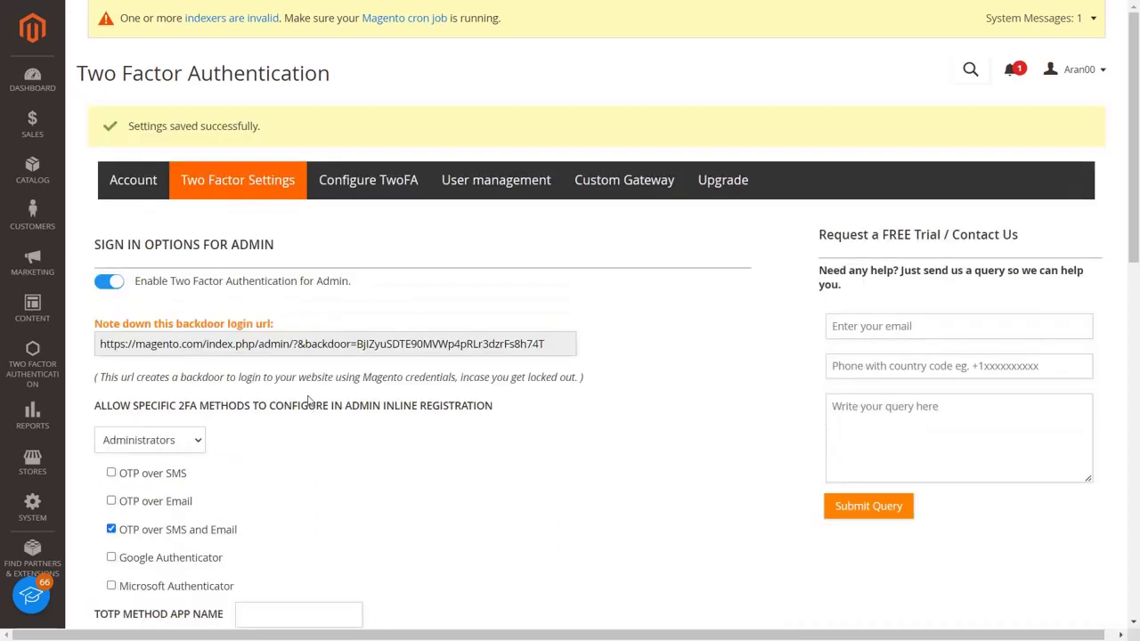
pyautogui.click(360, 189)
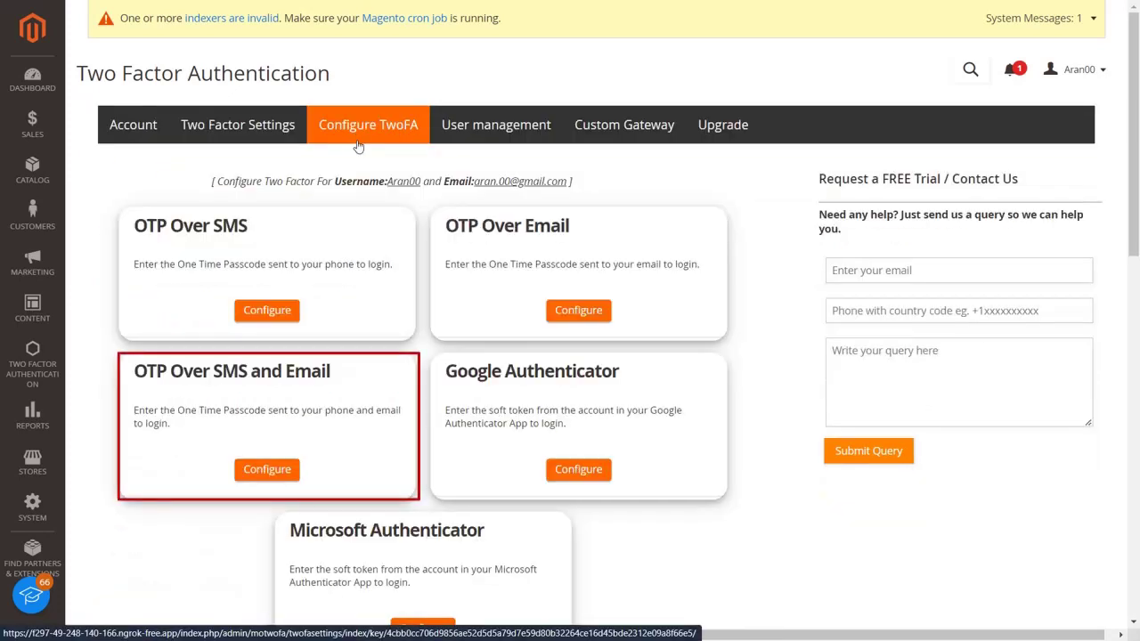
# Send a one-time code to the admin's phone and email, then validate it
pyautogui.click(286, 475)
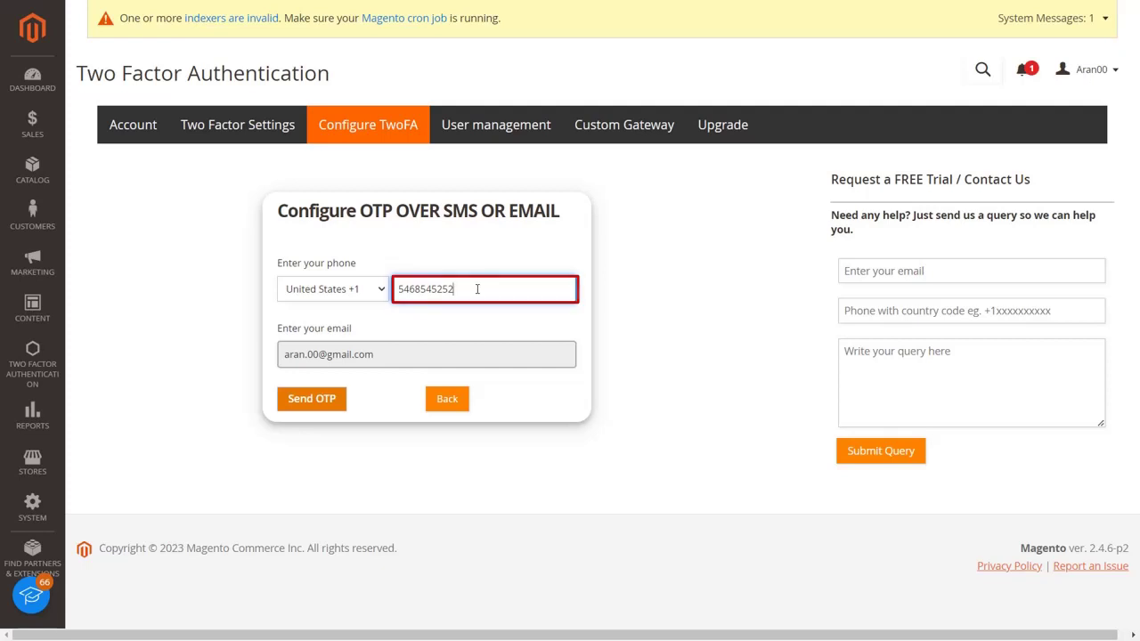
pyautogui.click(338, 410)
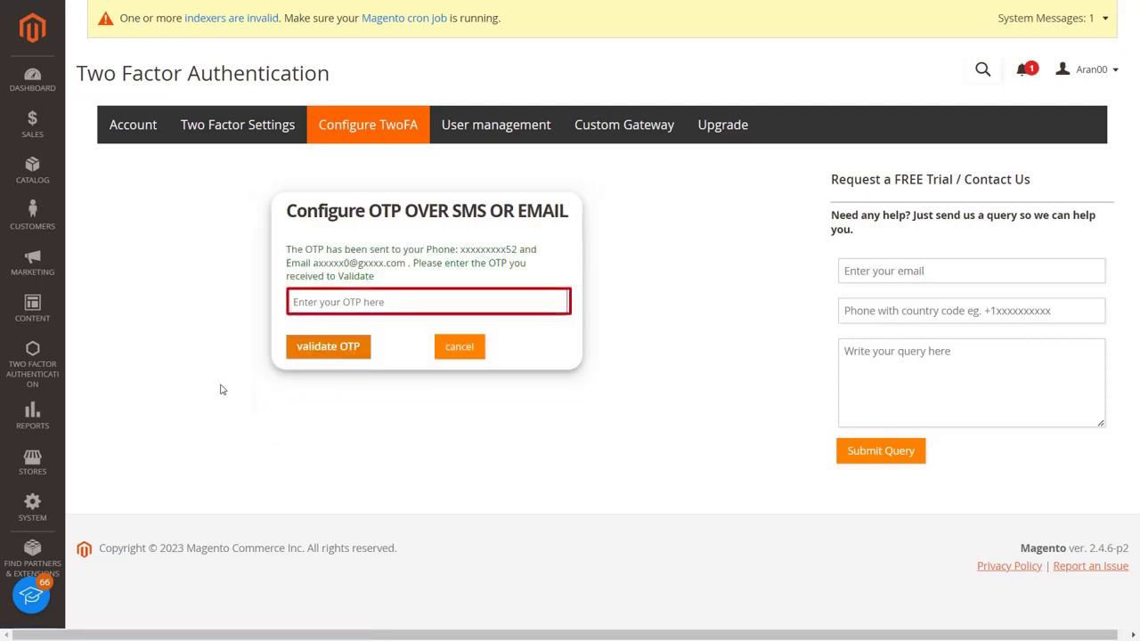
pyautogui.click(313, 303)
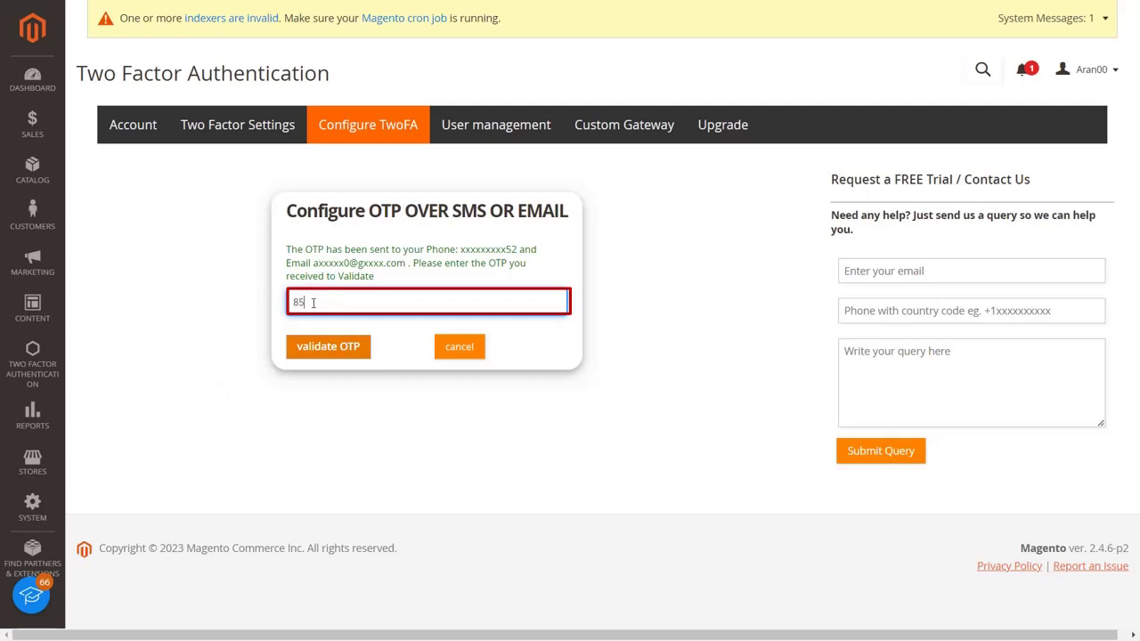
pyautogui.click(324, 347)
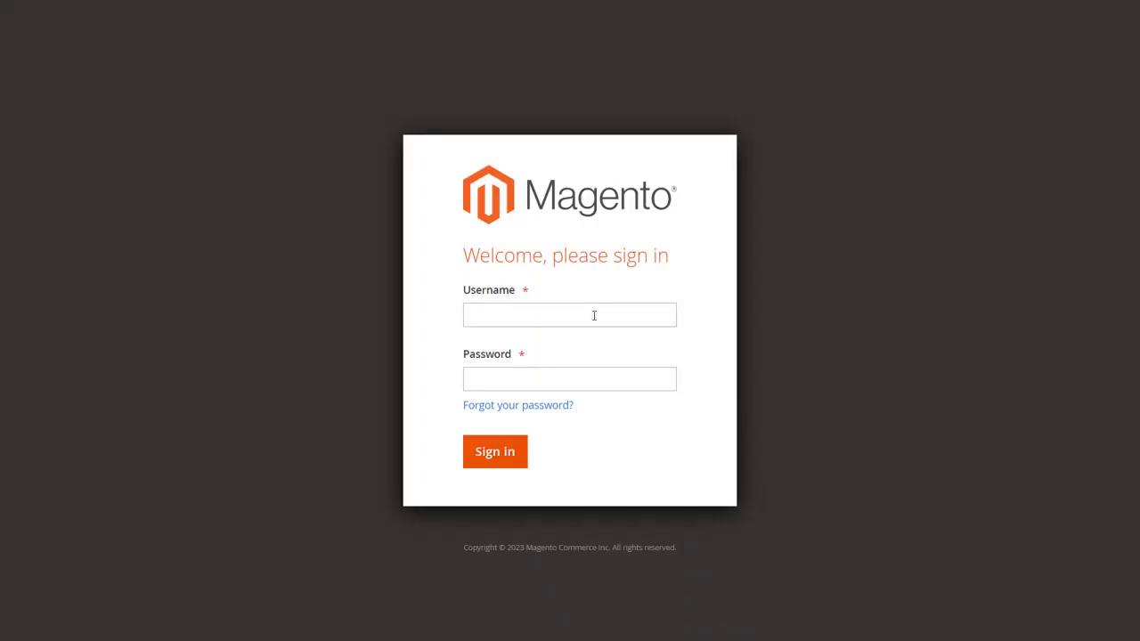
# Sign in to the admin panel with the admin username and password
pyautogui.click(594, 316)
pyautogui.write('Aran00')
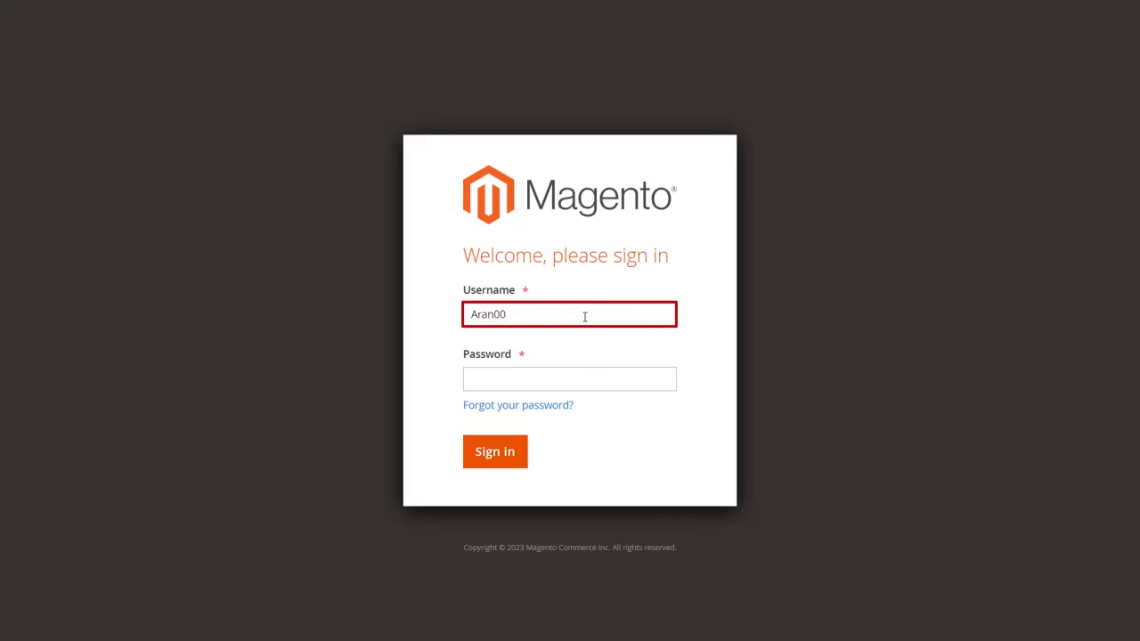
pyautogui.click(594, 387)
pyautogui.write('******')
pyautogui.click(495, 452)
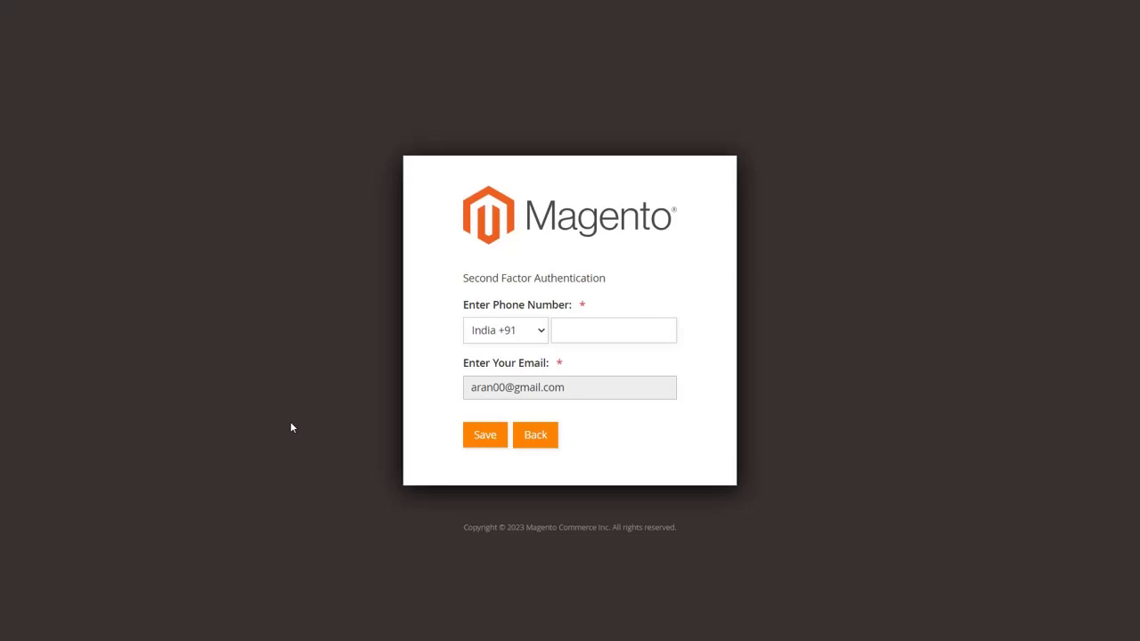
# Save a United States +1 phone number for the admin to request a passcode
pyautogui.click(473, 332)
pyautogui.scroll(-20, 499, 308)
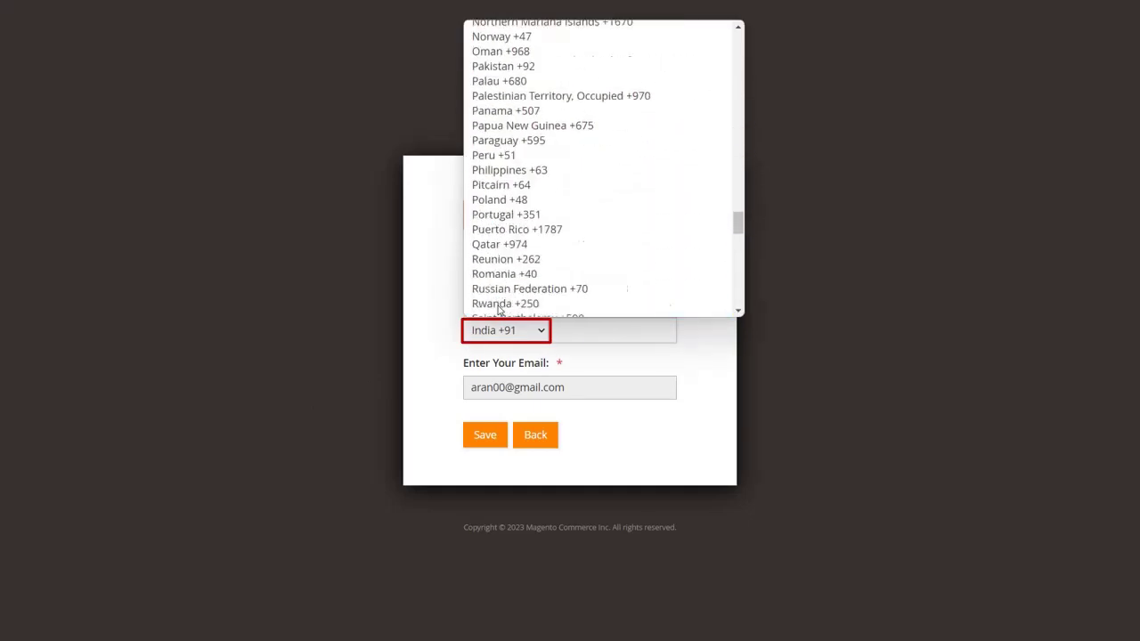
pyautogui.click(512, 185)
pyautogui.click(578, 330)
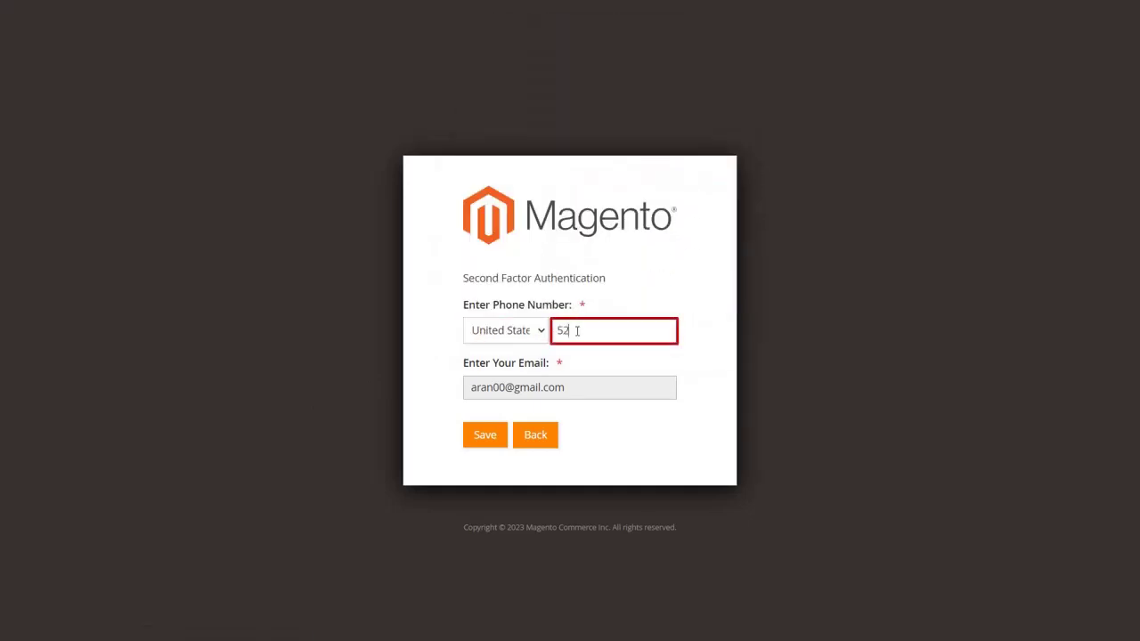
pyautogui.press('Tab')
pyautogui.press('Tab')
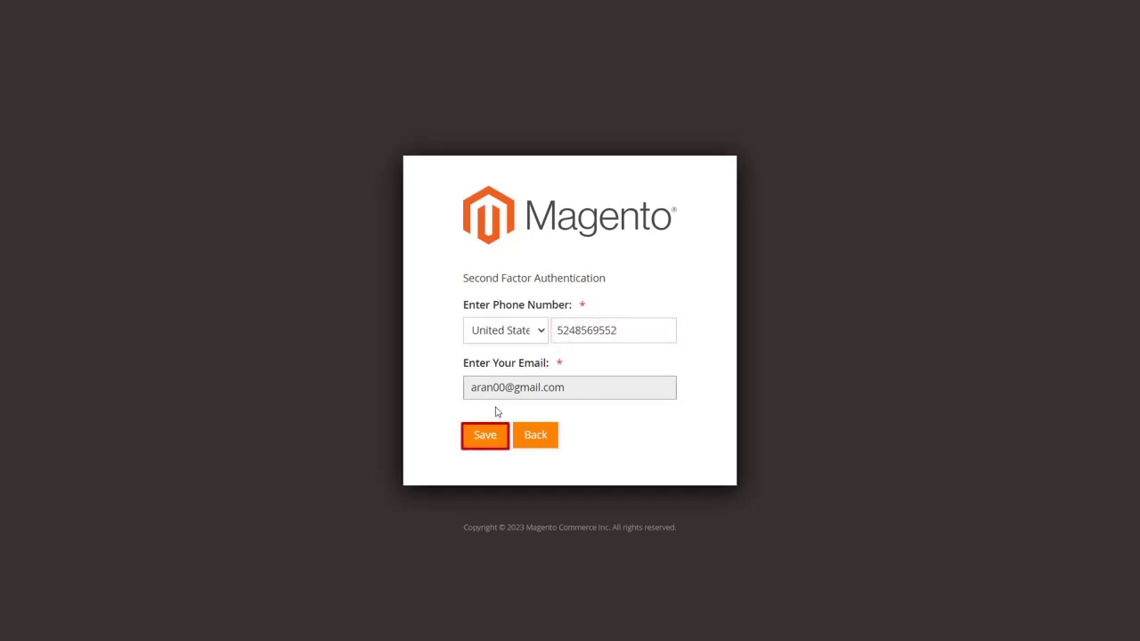
pyautogui.click(483, 436)
# Enter the received passcode and validate it to complete the admin login
pyautogui.click(475, 399)
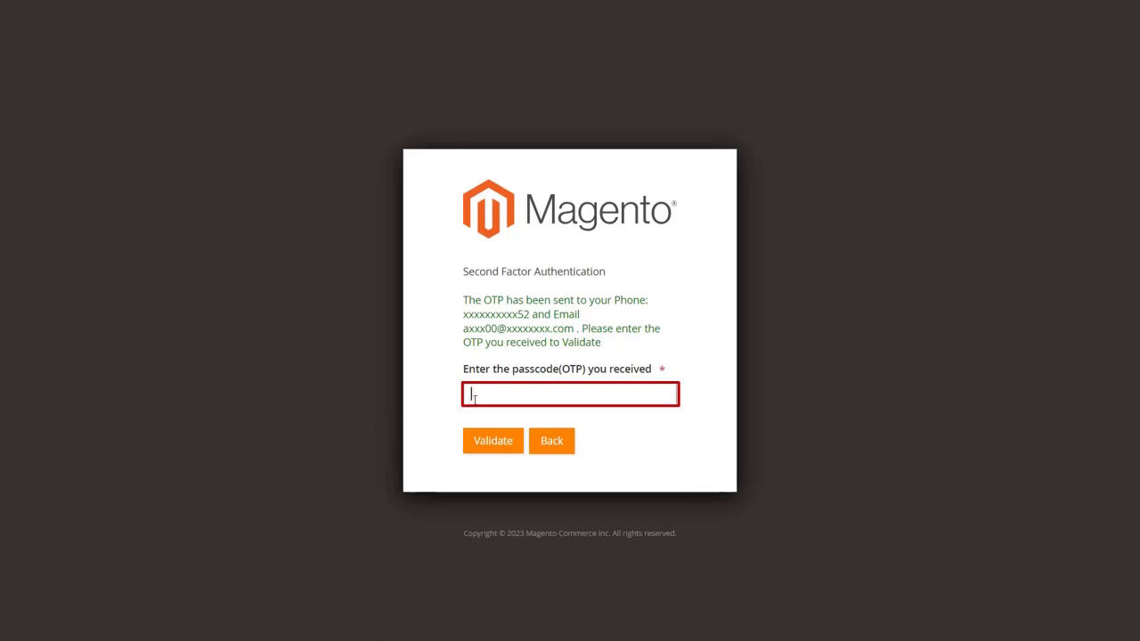
pyautogui.press('Tab')
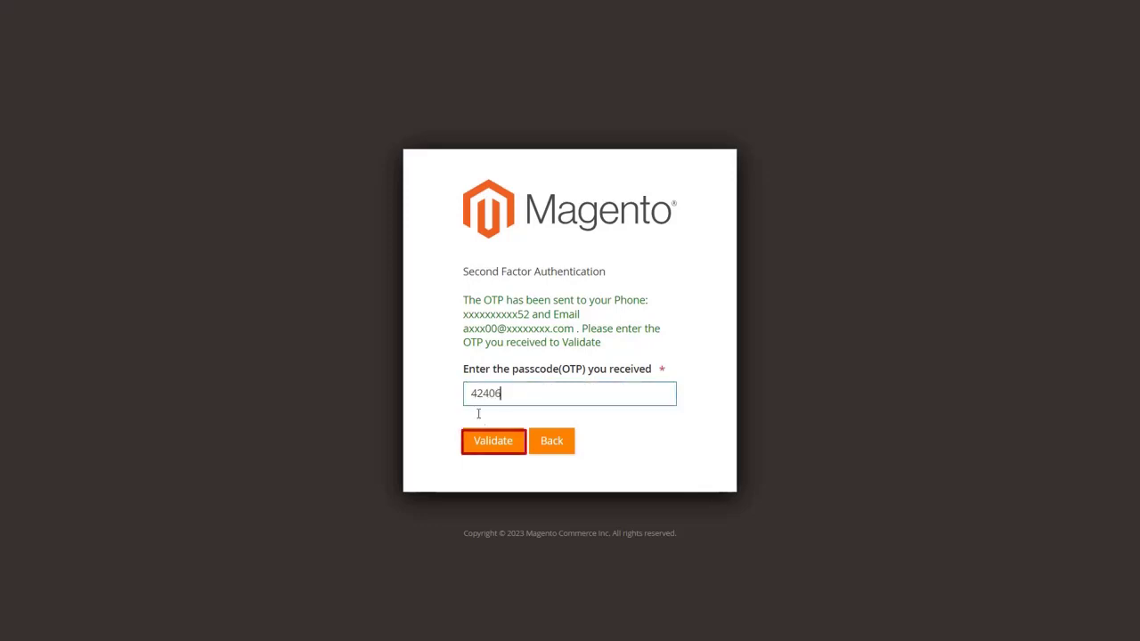
pyautogui.click(482, 443)
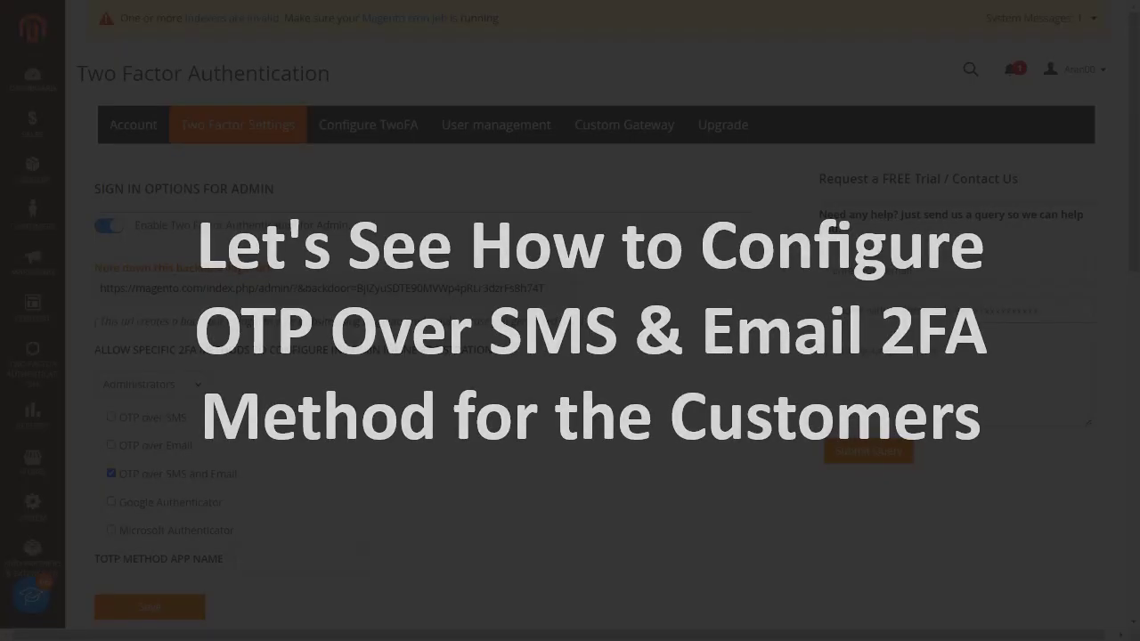
# Enable 'OTP over SMS and Email' for Wholesale customers under Sign In Options, save, and go to Configure TwoFA
pyautogui.scroll(-6, 418, 356)
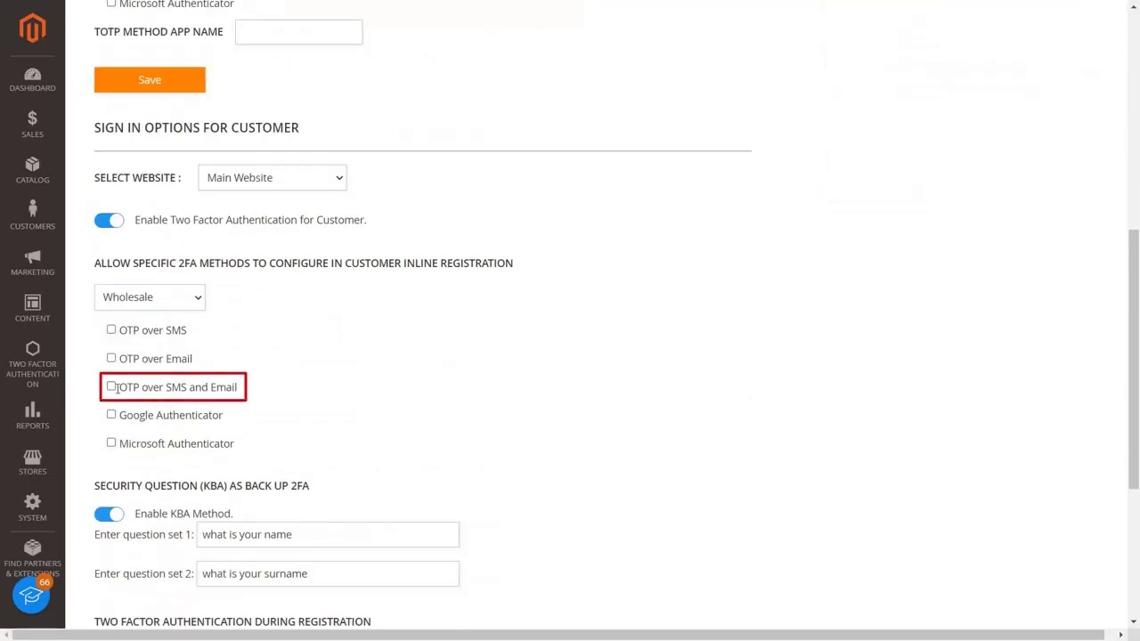
pyautogui.click(111, 387)
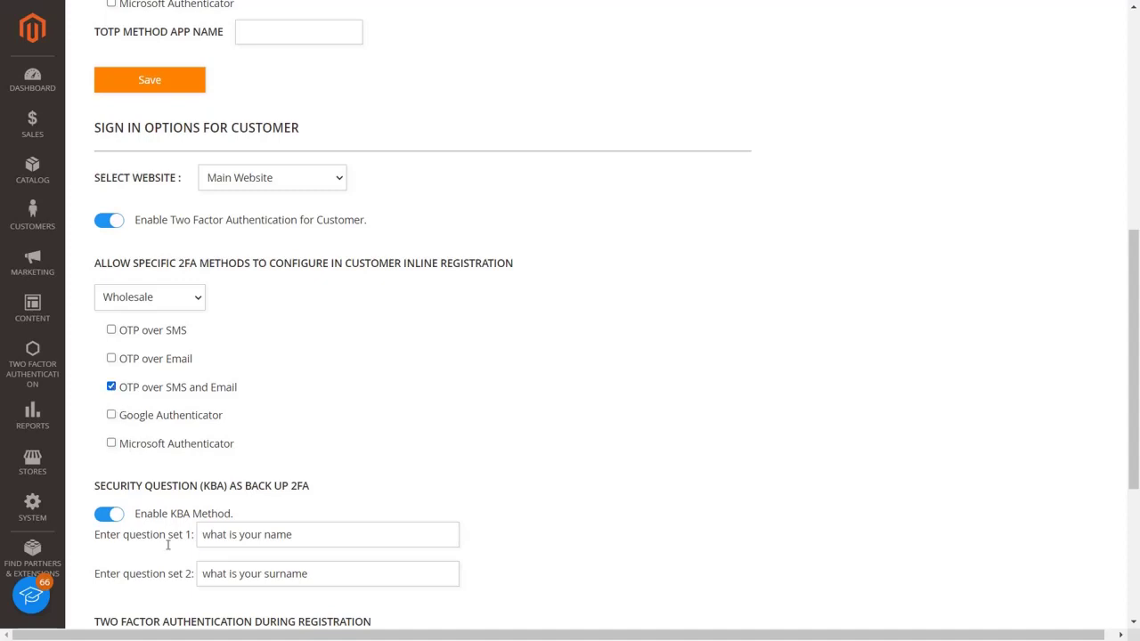
pyautogui.scroll(-2, 167, 545)
pyautogui.scroll(-2, 168, 545)
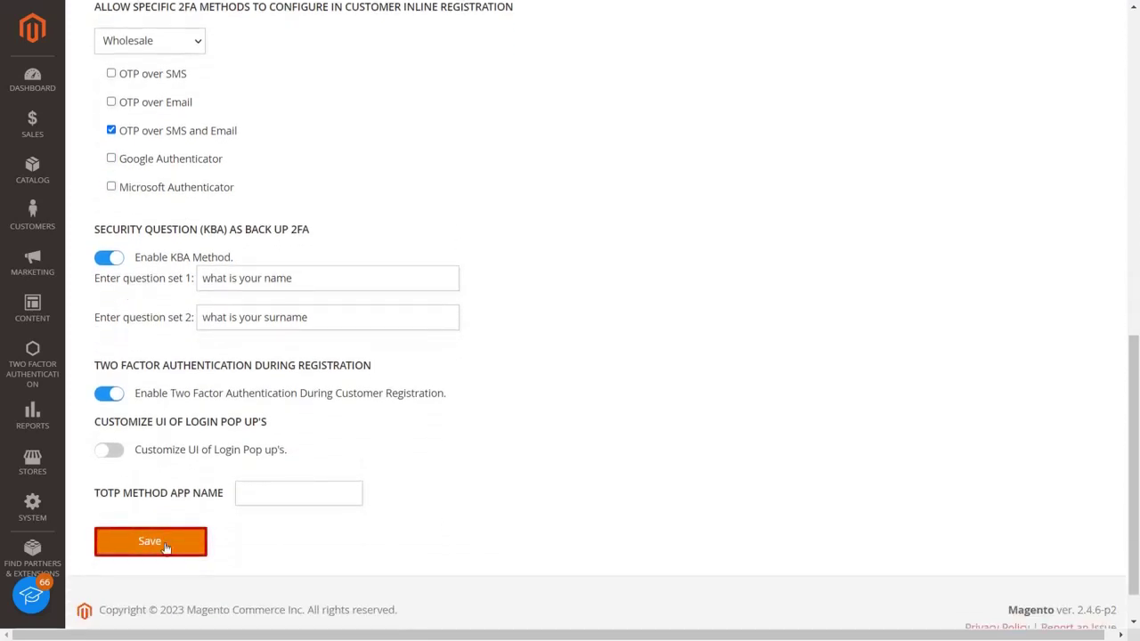
pyautogui.click(150, 542)
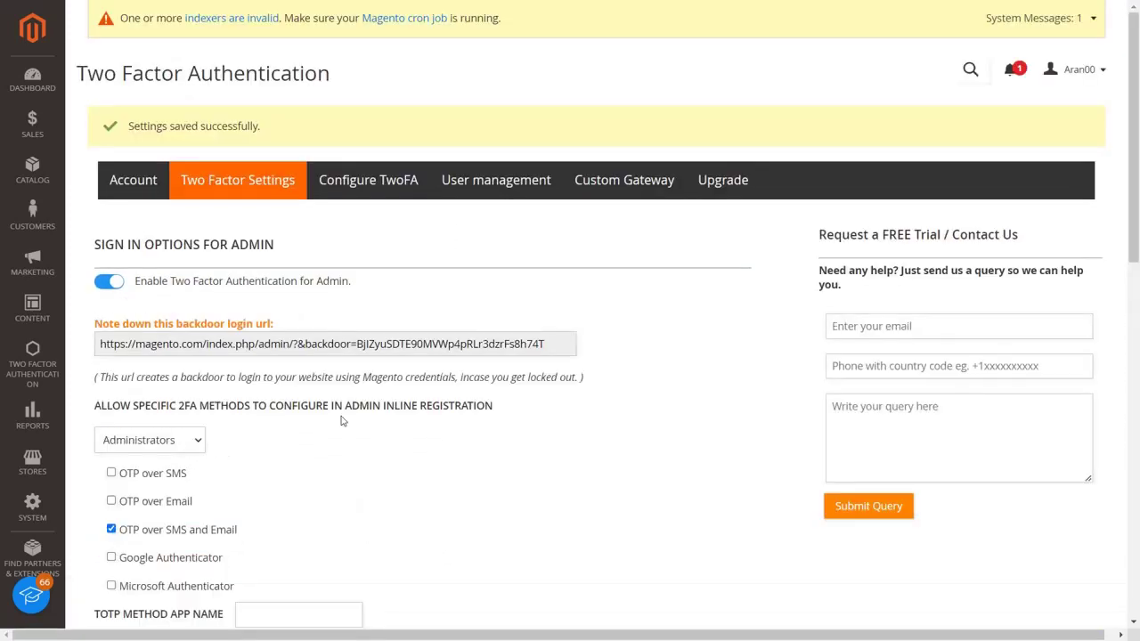
pyautogui.click(365, 169)
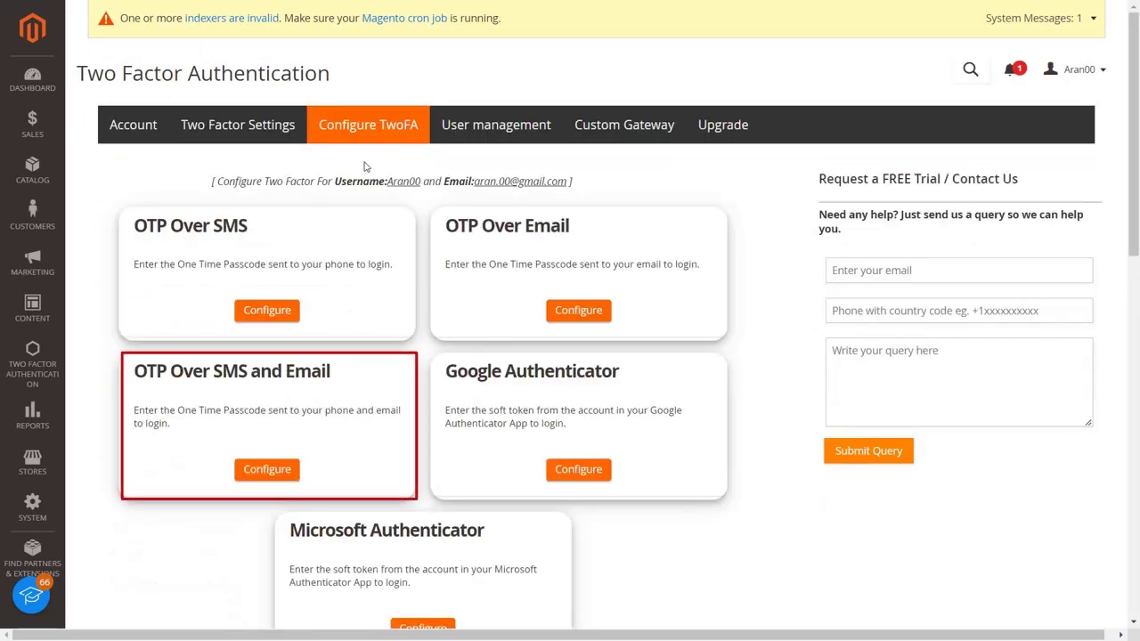
# Set up OTP Over SMS and Email for the admin: edit the phone number, send the code, and validate the received code
pyautogui.click(293, 463)
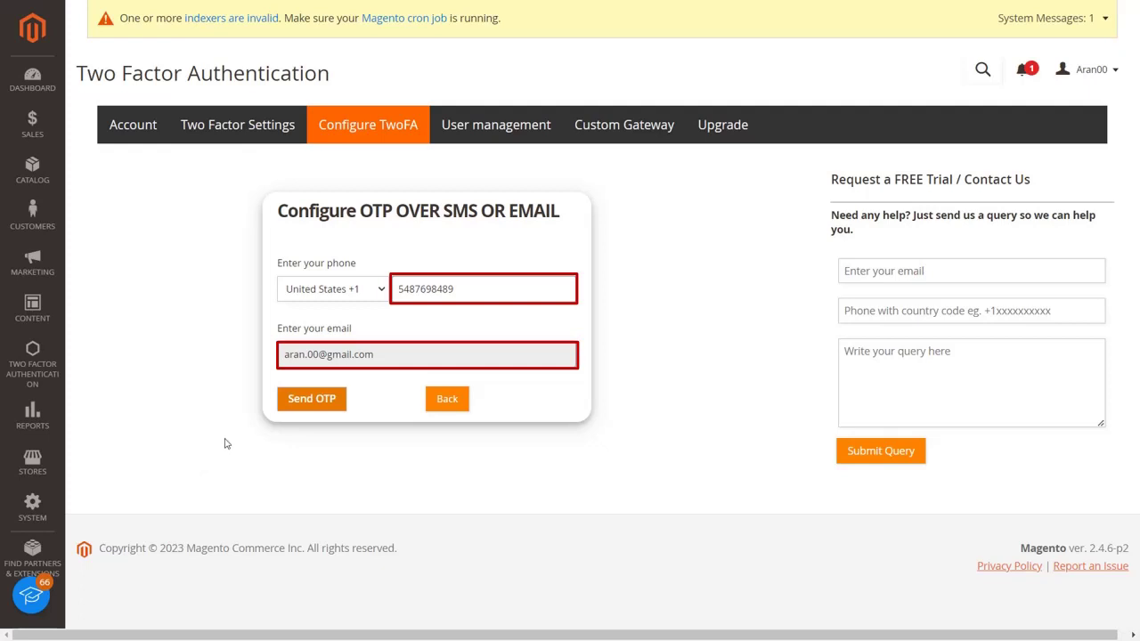
pyautogui.click(470, 286)
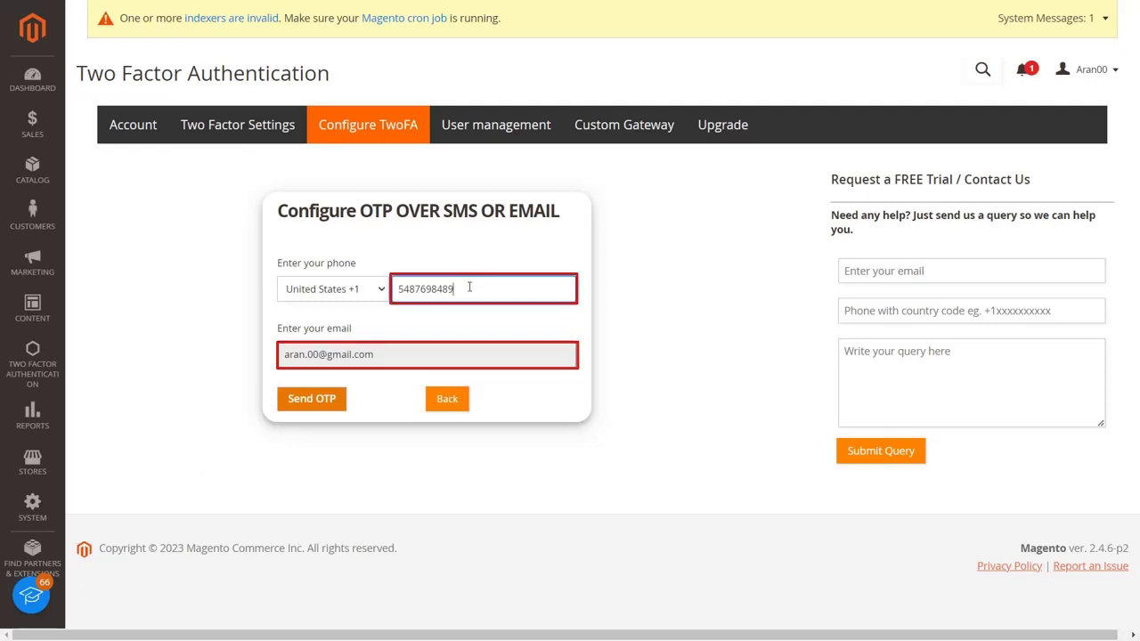
pyautogui.click(328, 408)
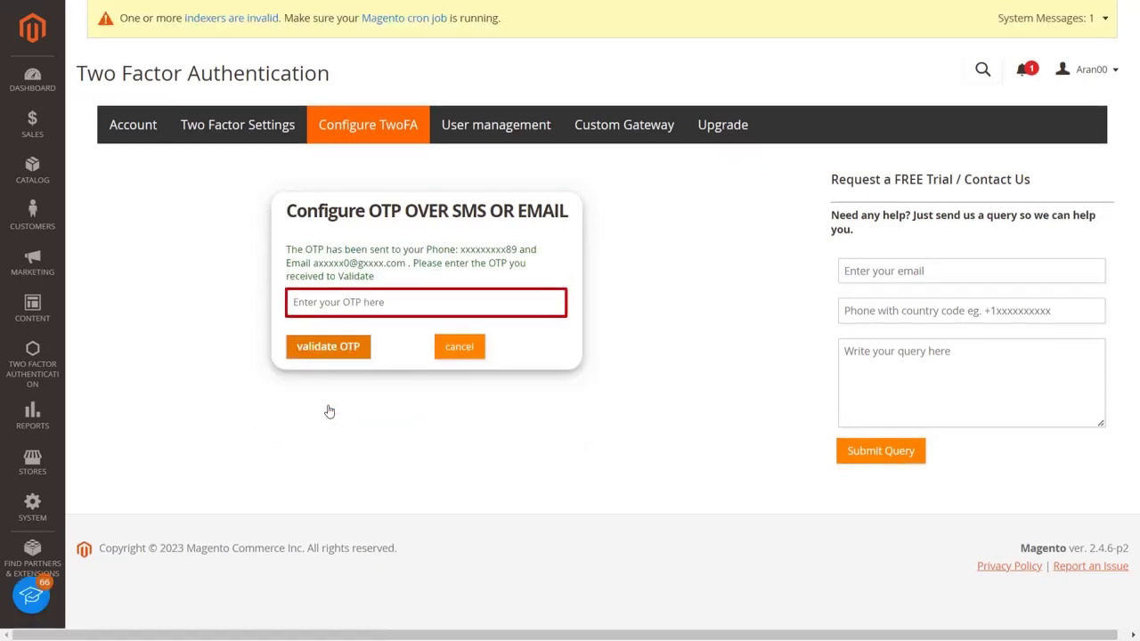
pyautogui.click(409, 303)
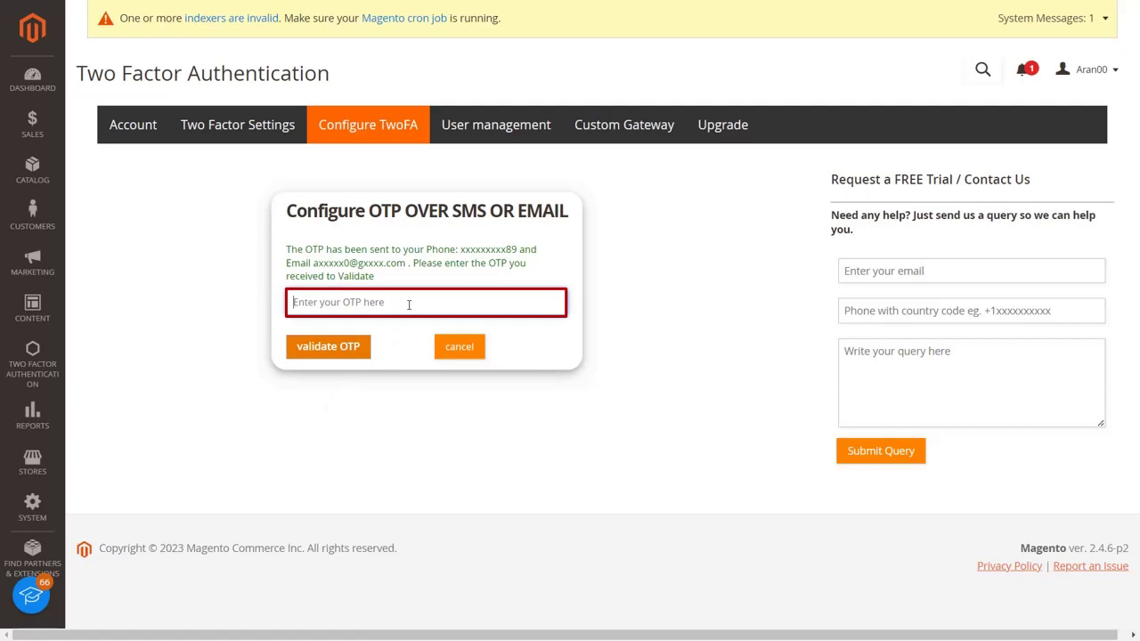
pyautogui.click(346, 347)
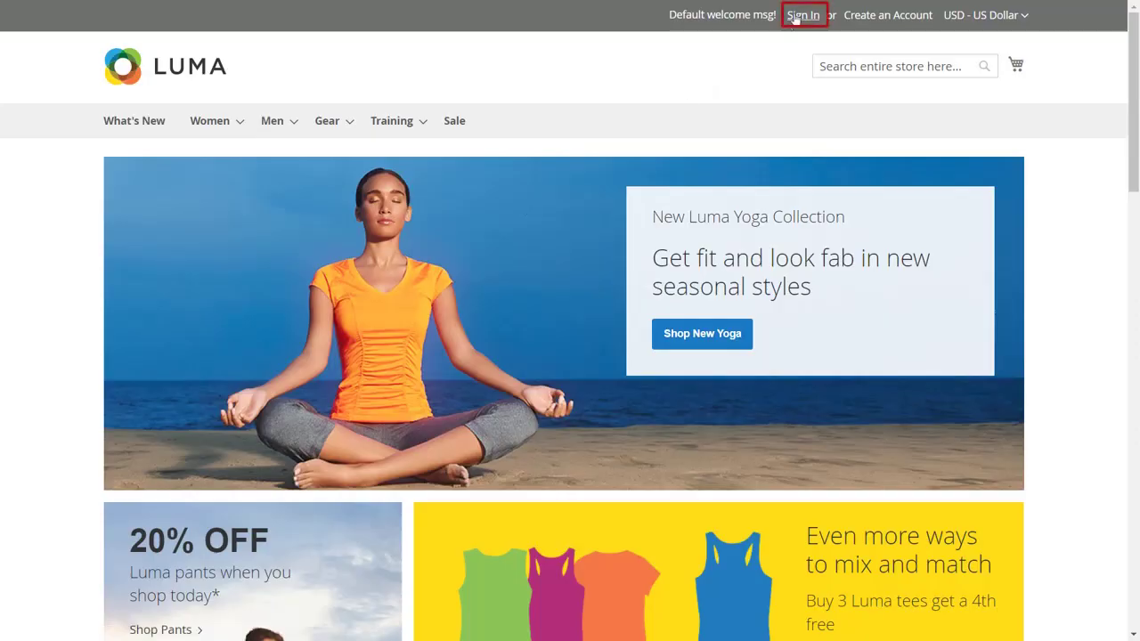
# Sign in to the Luma storefront with the demo customer's email and password
pyautogui.click(798, 16)
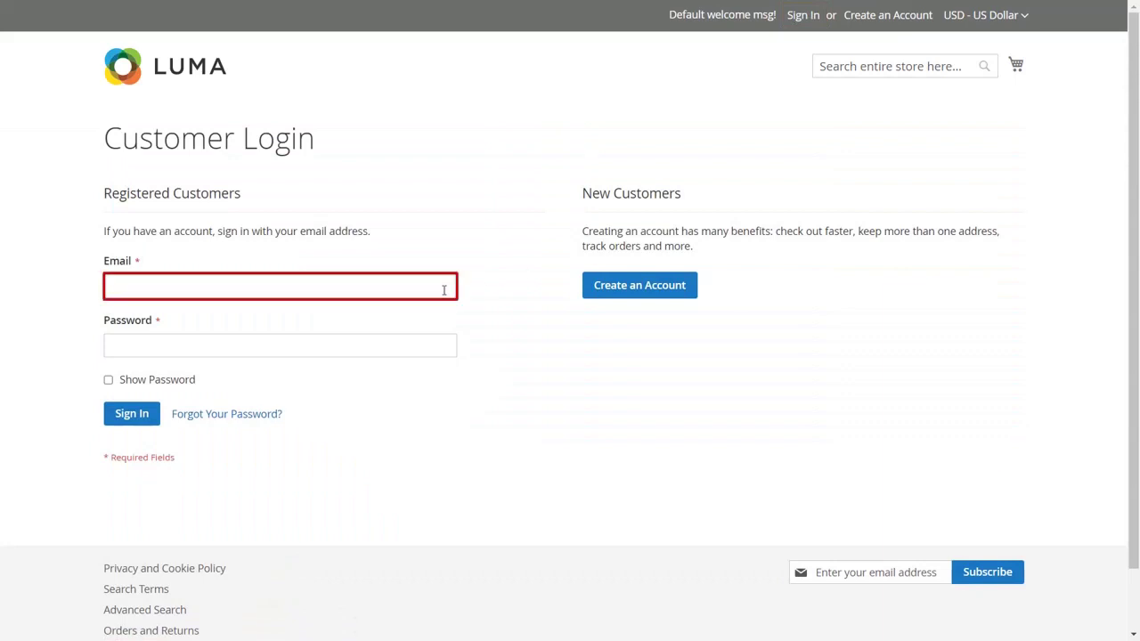
pyautogui.write('demo@gmail.com')
pyautogui.press('Tab')
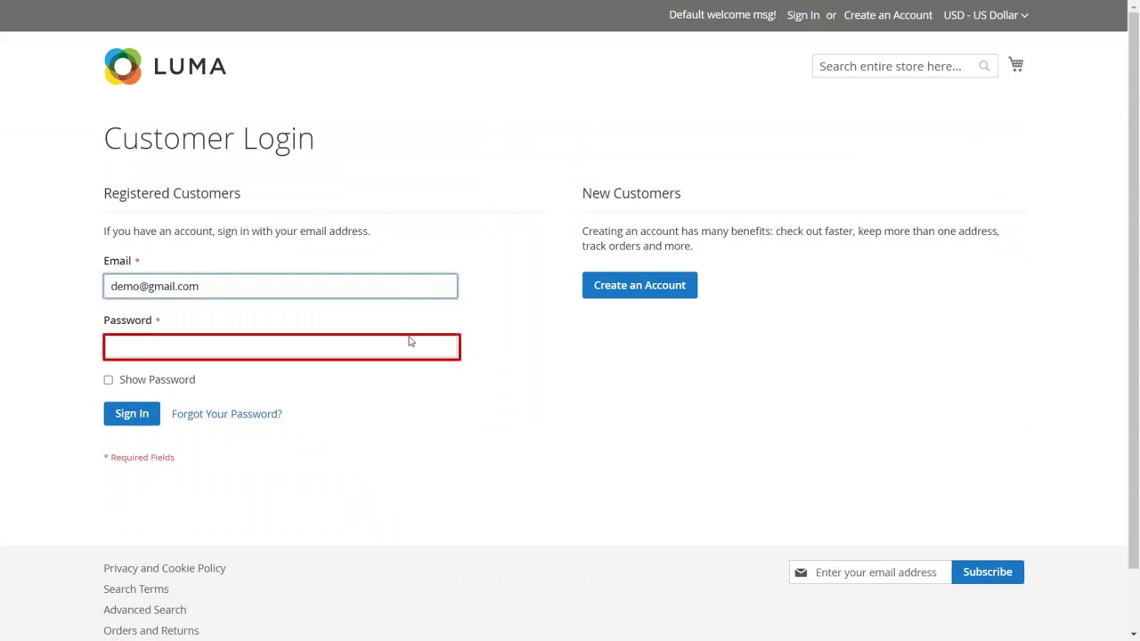
pyautogui.click(153, 417)
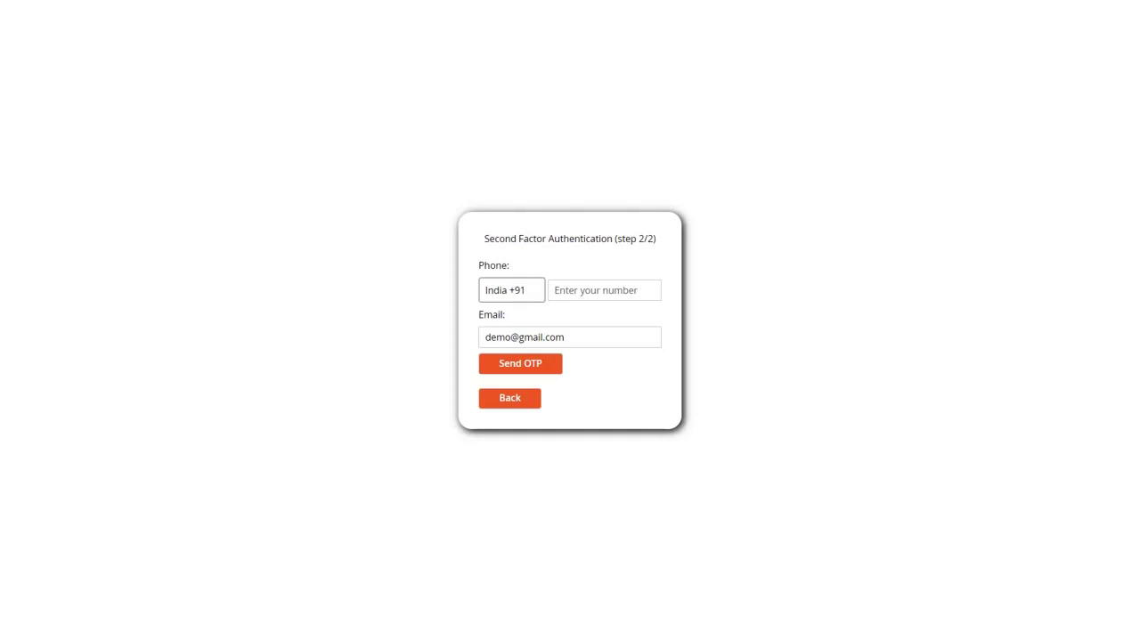
# Pass the OTP check using a United States (+1) phone number and the received passcode
pyautogui.click(511, 290)
pyautogui.scroll(-15, 532, 479)
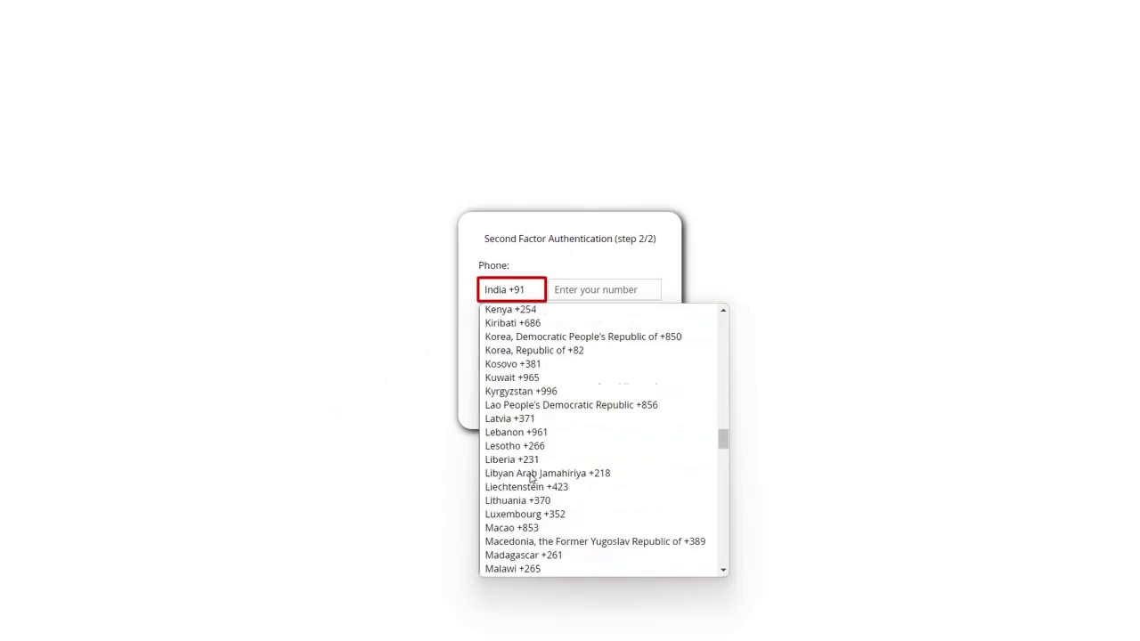
pyautogui.scroll(-5, 532, 478)
pyautogui.click(529, 463)
pyautogui.click(603, 289)
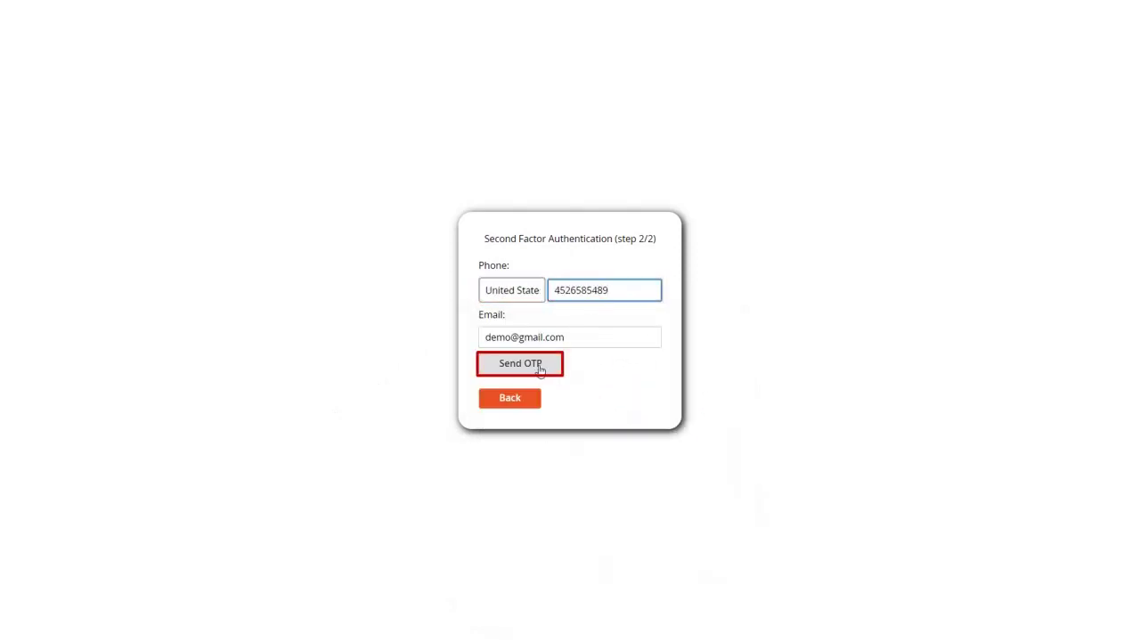
pyautogui.click(538, 369)
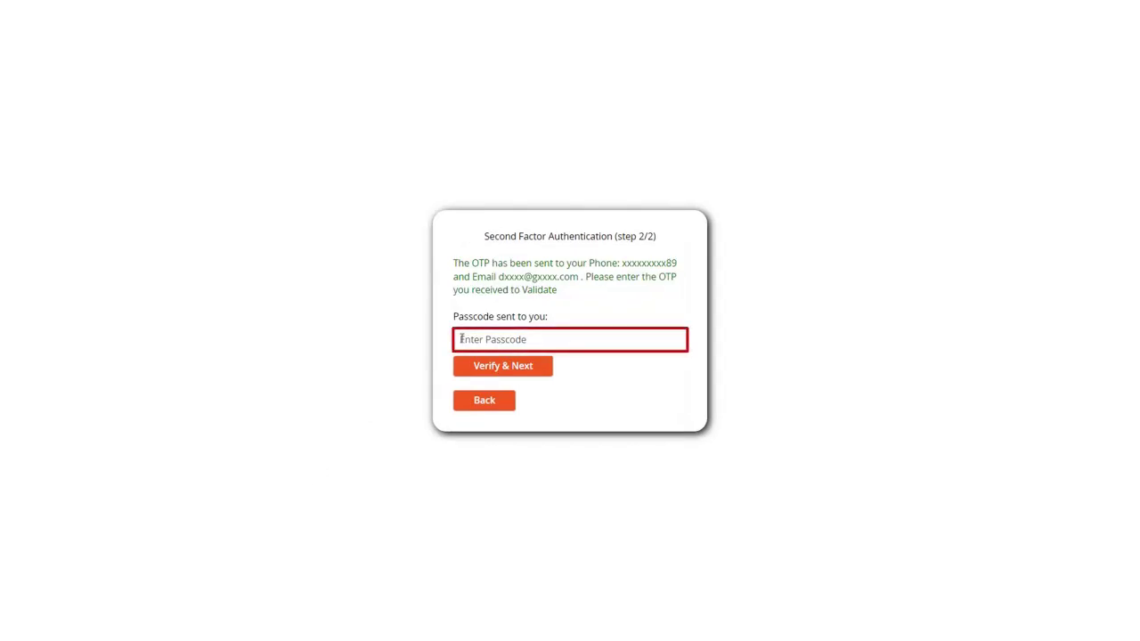
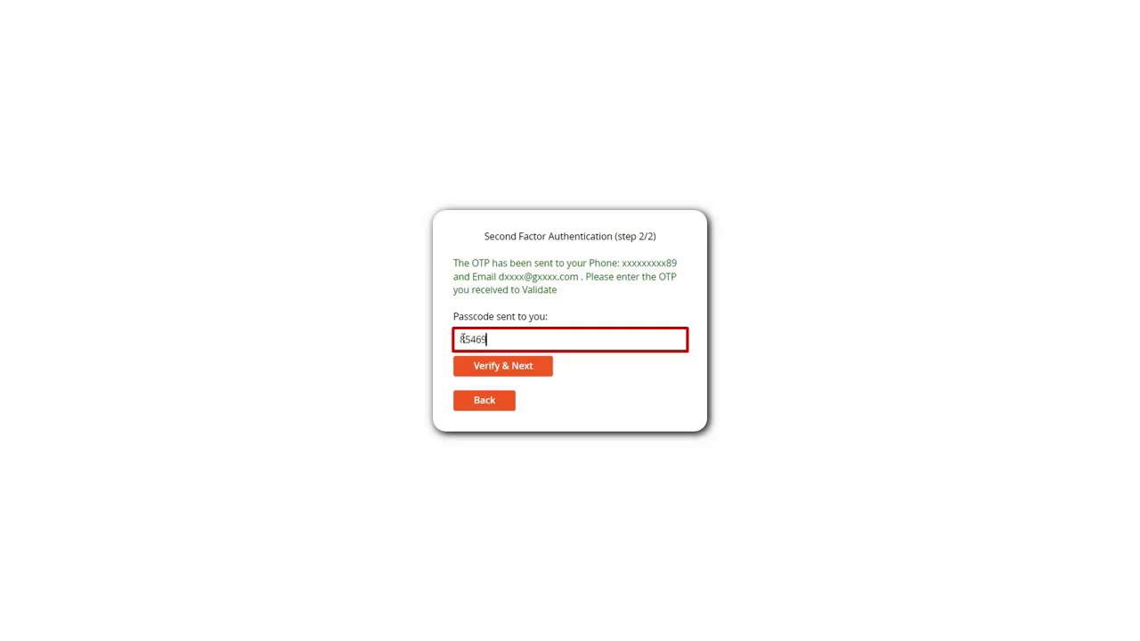
pyautogui.press('Tab')
pyautogui.click(473, 374)
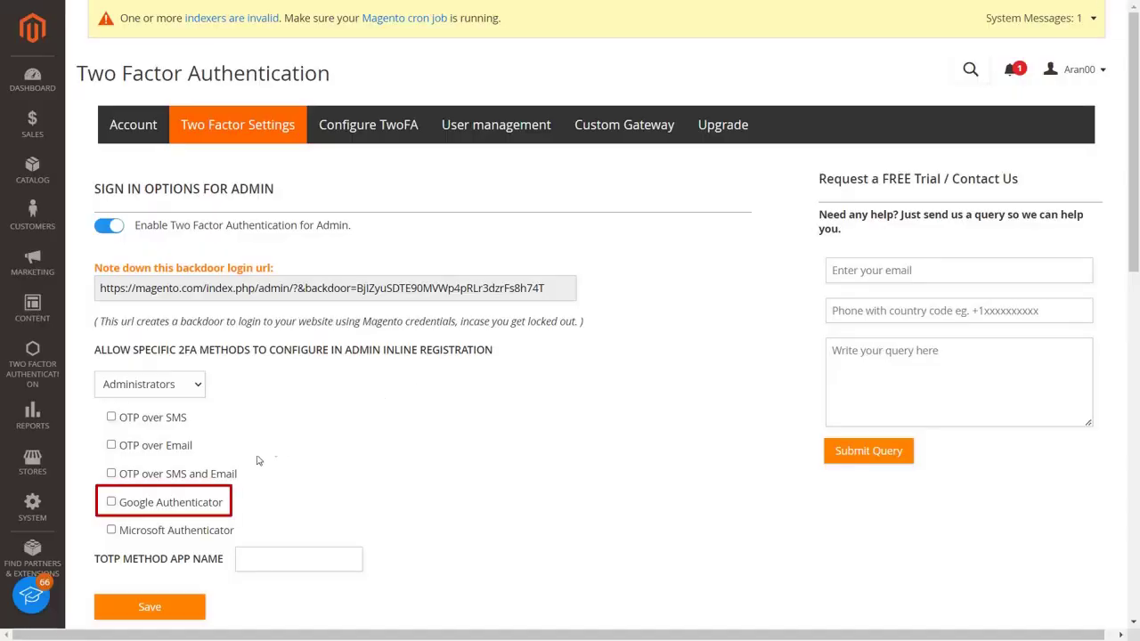
# Tick Google Authenticator under Administrators, save the Two Factor Settings, and go to Configure TwoFA
pyautogui.click(112, 503)
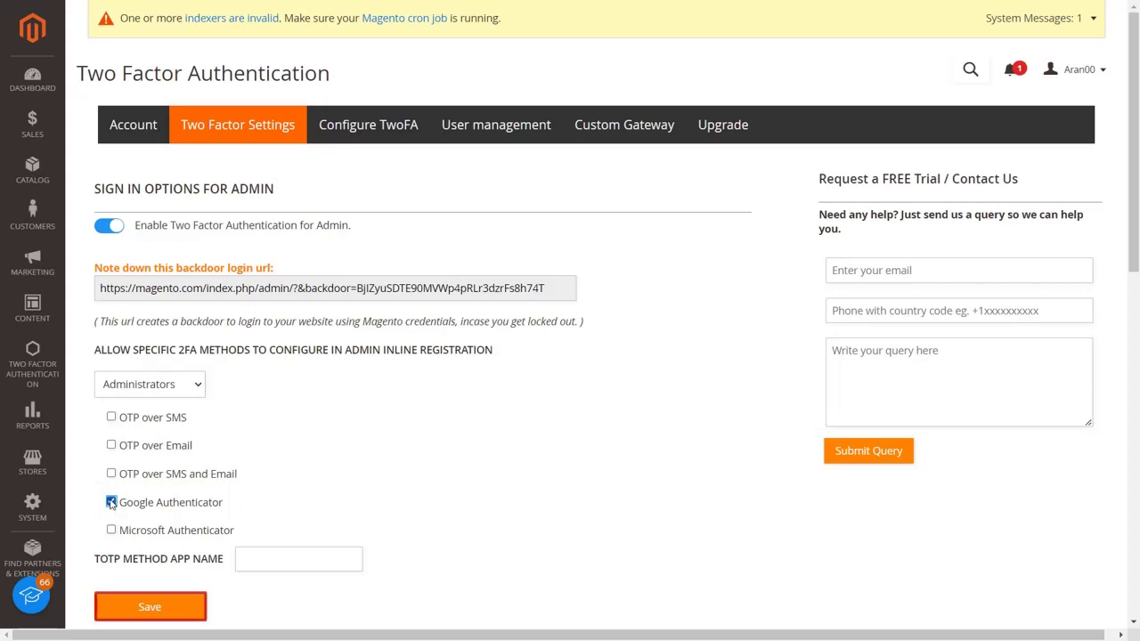
pyautogui.click(125, 608)
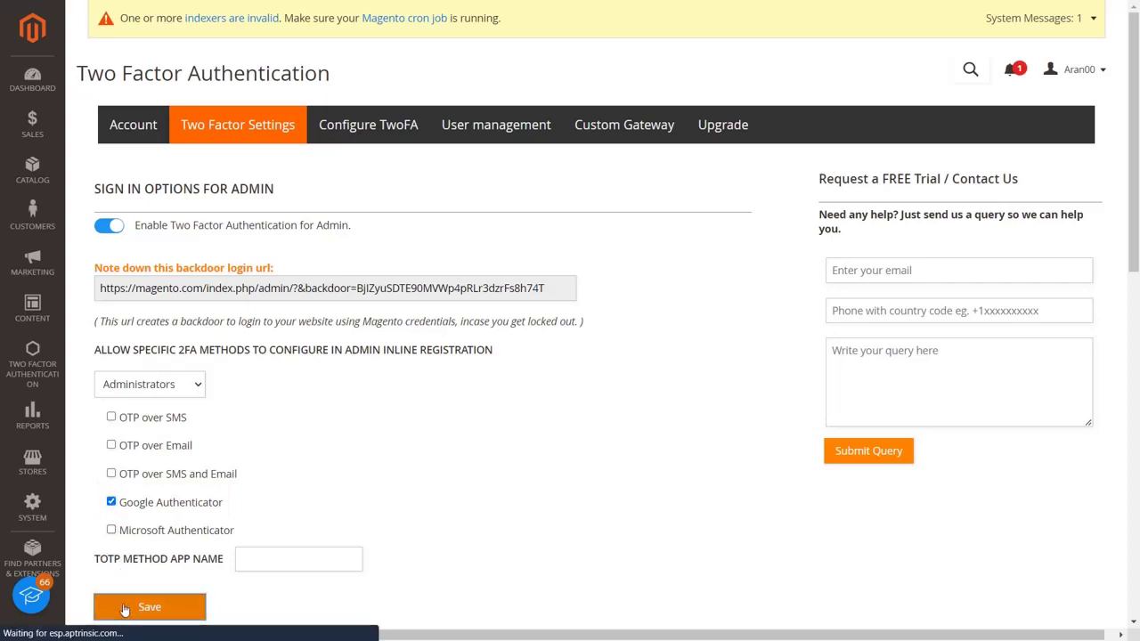
pyautogui.click(350, 204)
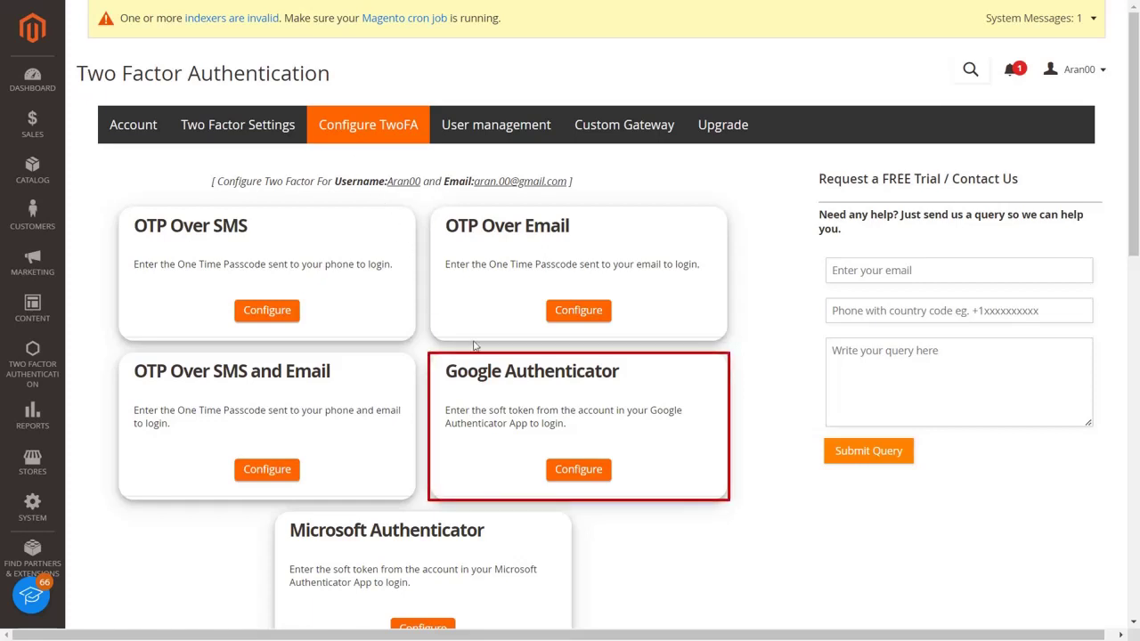
# Configure Google Authenticator for the admin by scanning its QR code and validating the app's code
pyautogui.click(579, 470)
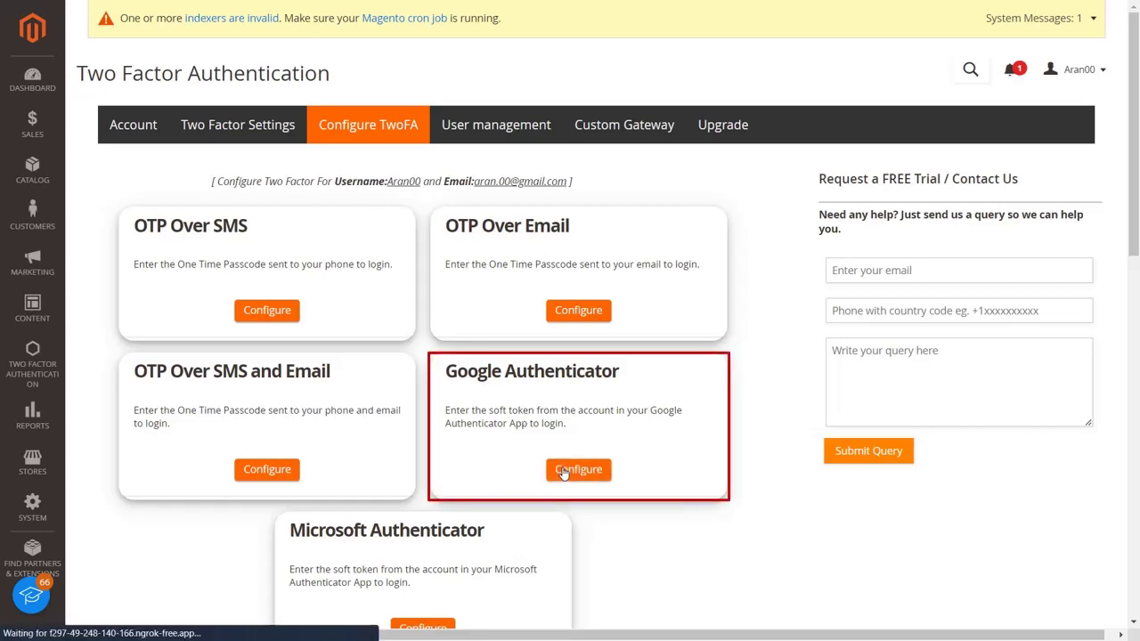
pyautogui.scroll(-1, 564, 474)
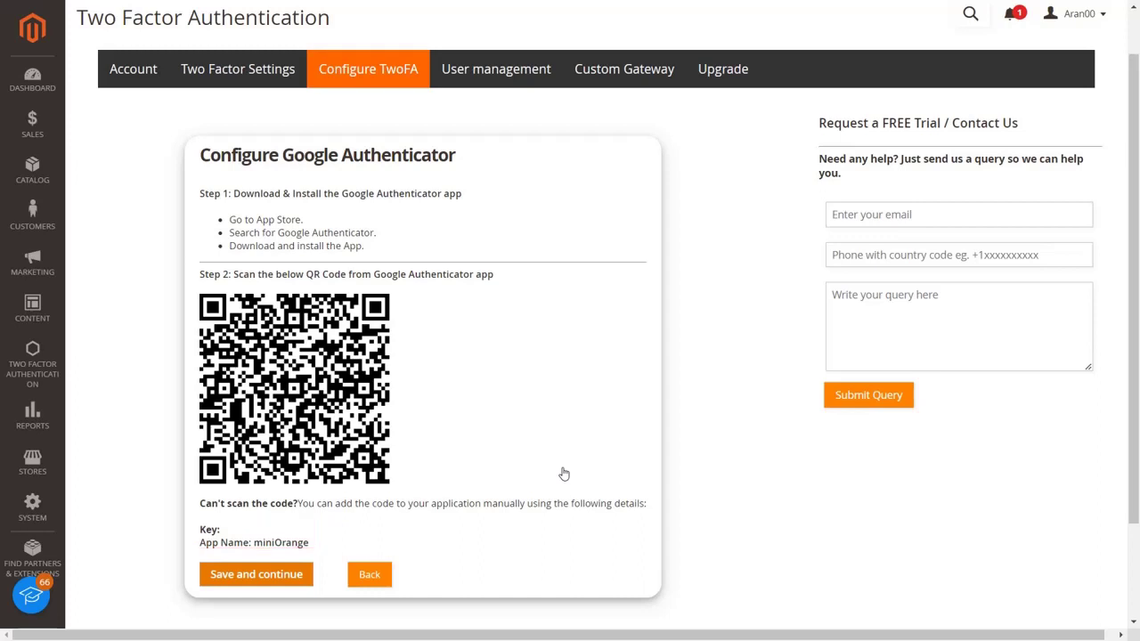
pyautogui.click(307, 584)
pyautogui.click(409, 258)
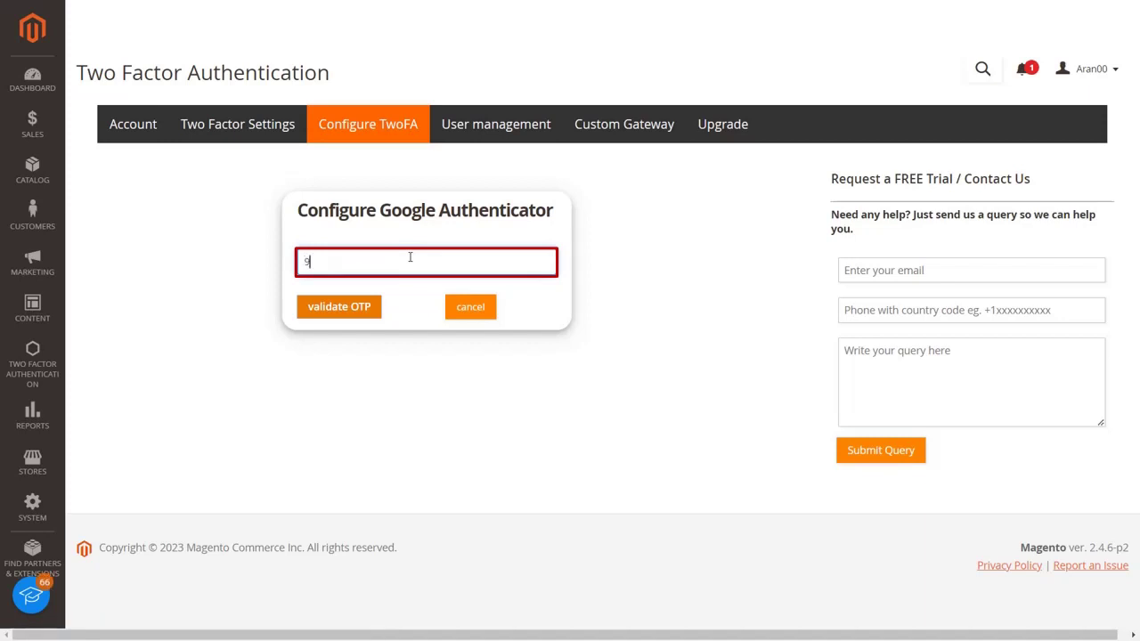
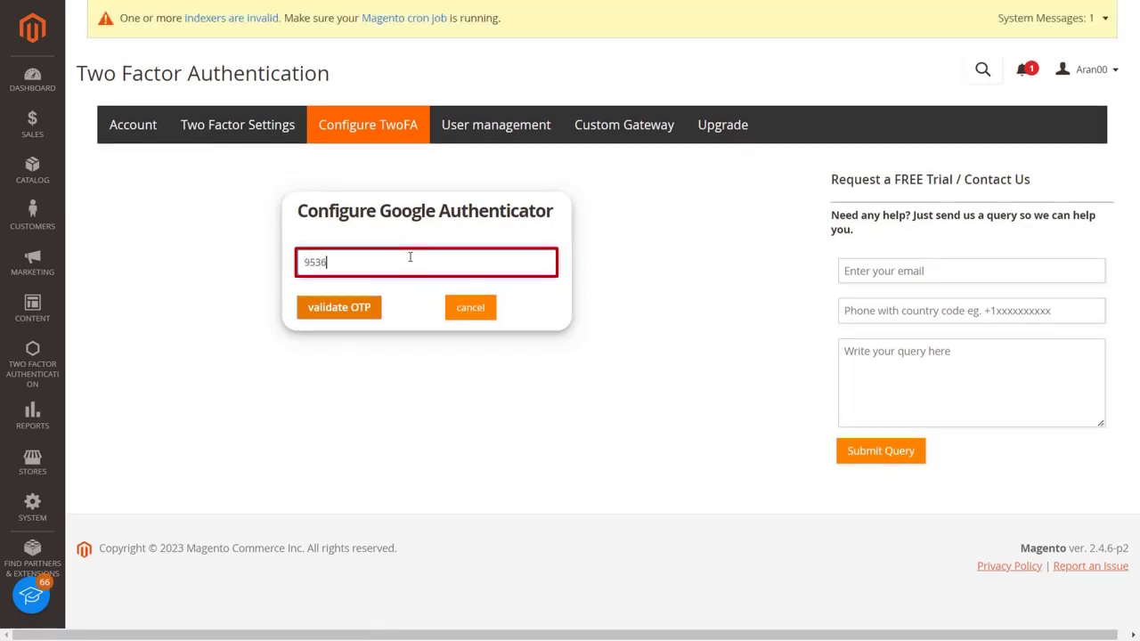
pyautogui.click(373, 310)
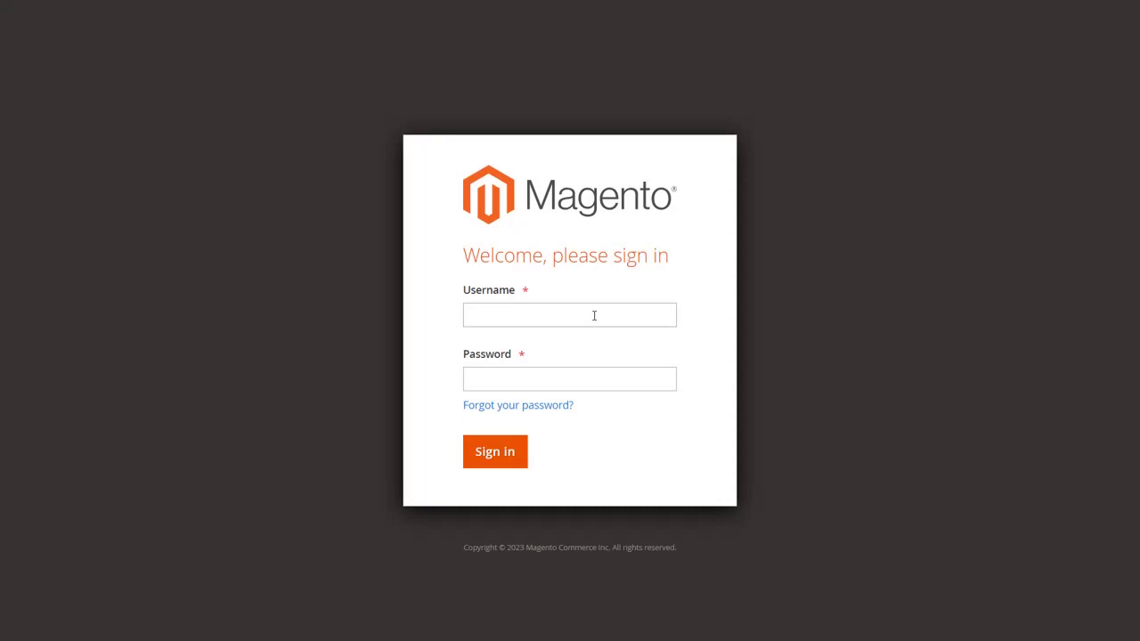
# Sign in to Magento Admin with the admin username and password
pyautogui.click(594, 316)
pyautogui.write('Aran00')
pyautogui.click(594, 383)
pyautogui.write('•••••••')
pyautogui.click(501, 458)
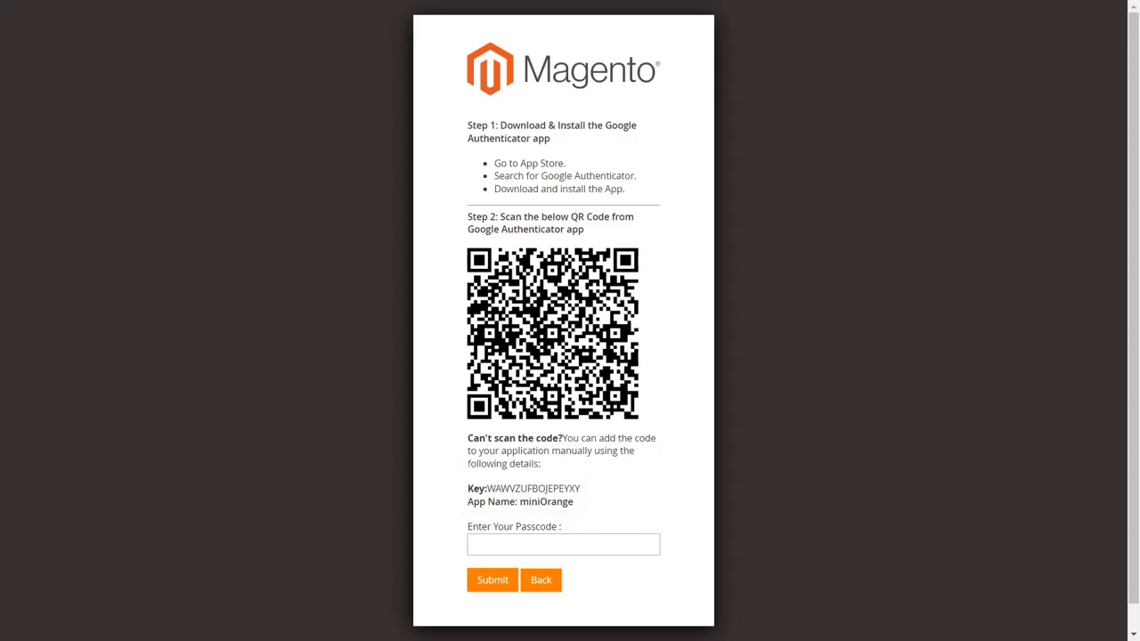
# Submit the Google Authenticator passcode to complete the admin login
pyautogui.click(499, 544)
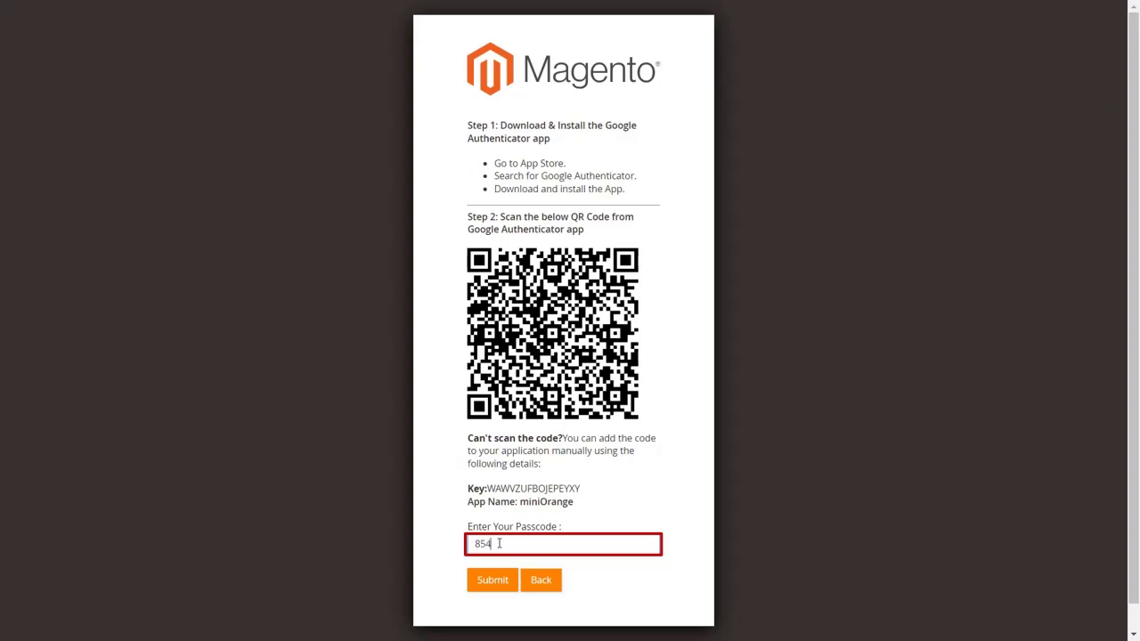
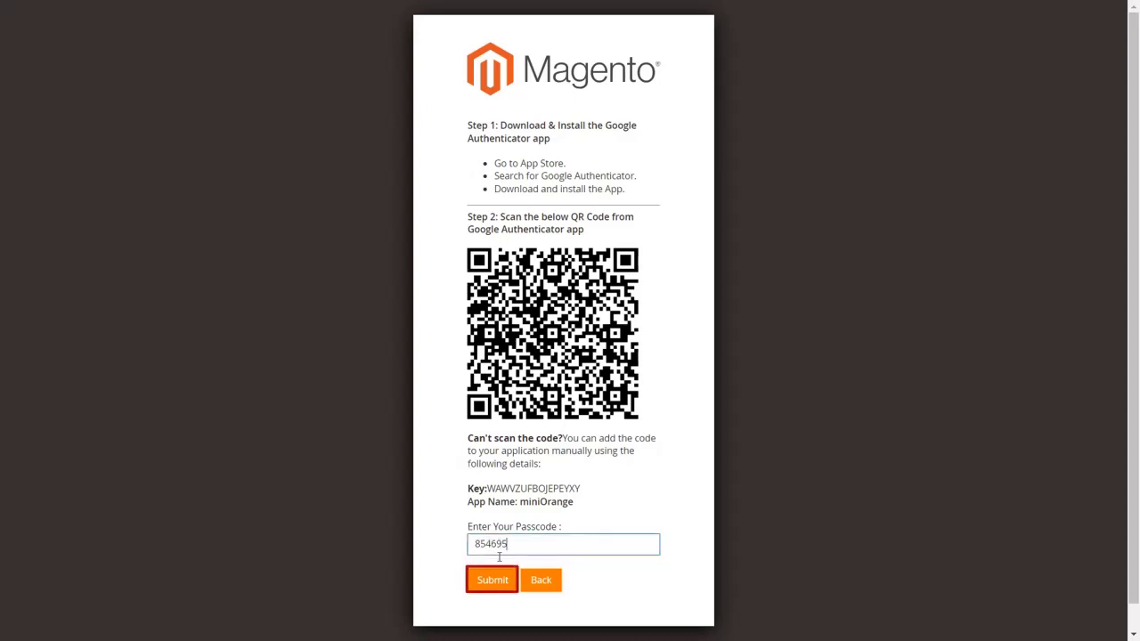
pyautogui.click(492, 579)
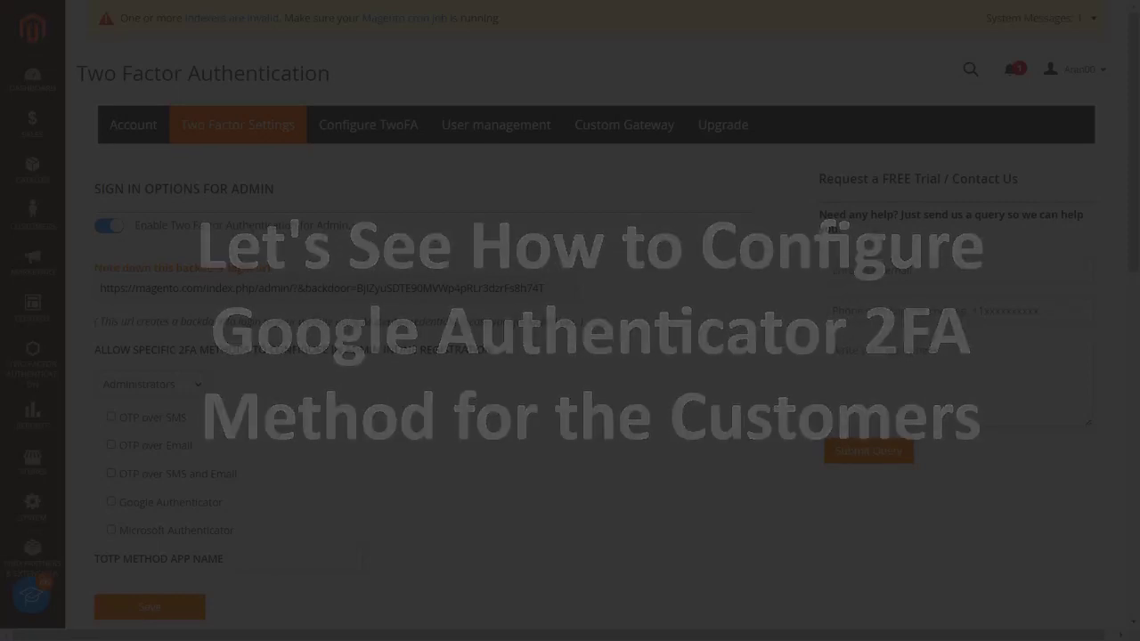
# Allow Google Authenticator for customers, save the settings, and go to Configure TwoFA
pyautogui.scroll(-5, 570, 356)
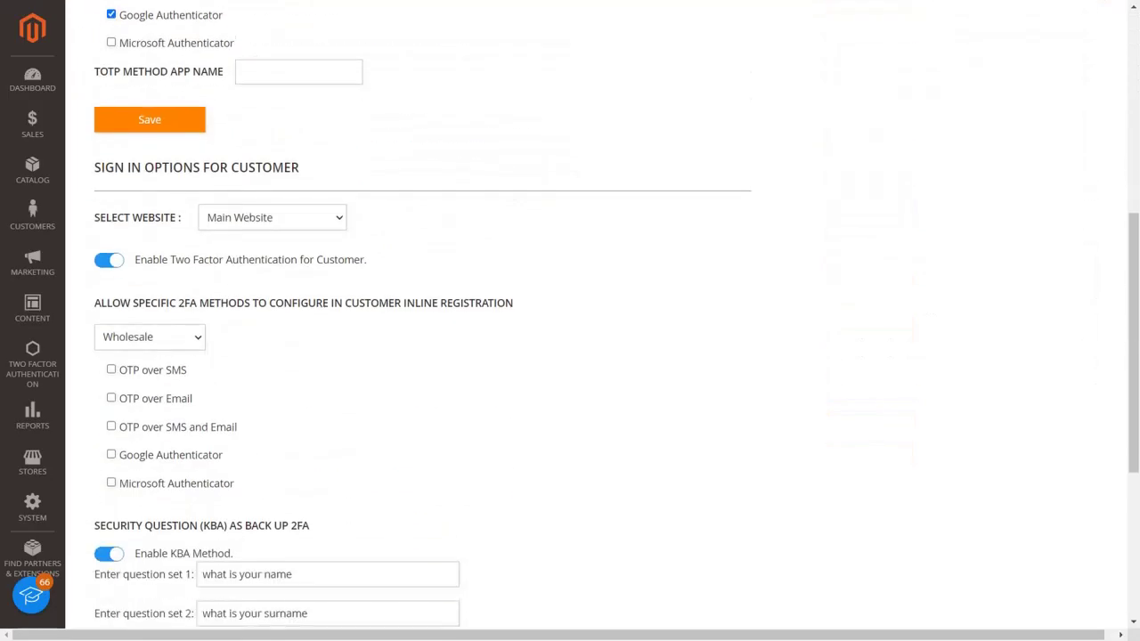
pyautogui.click(111, 455)
pyautogui.scroll(-3, 112, 459)
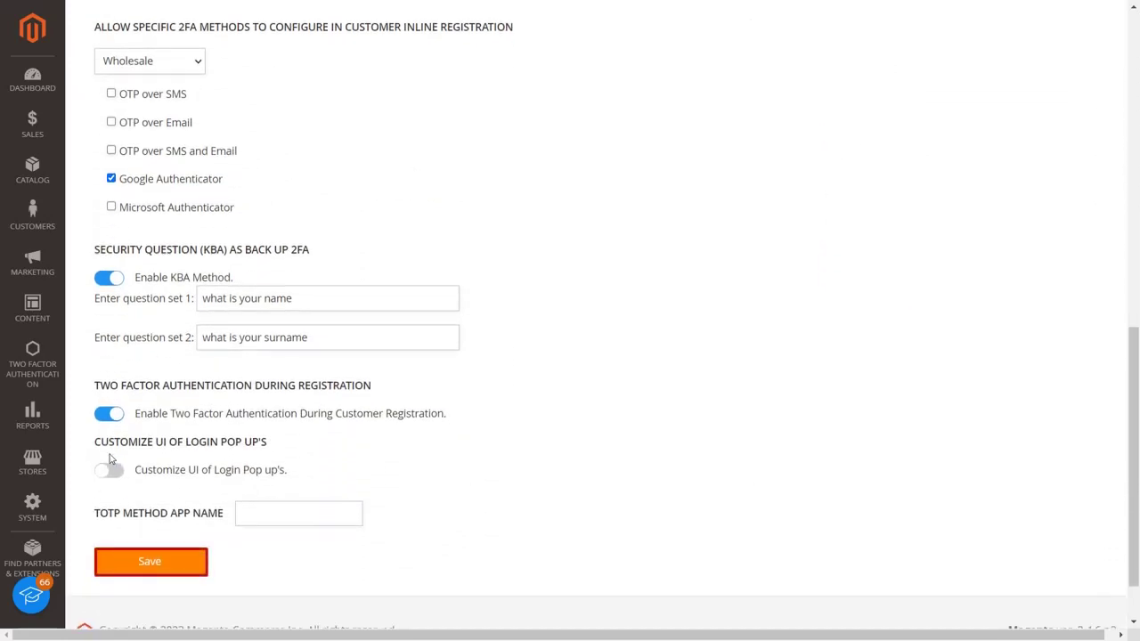
pyautogui.click(134, 564)
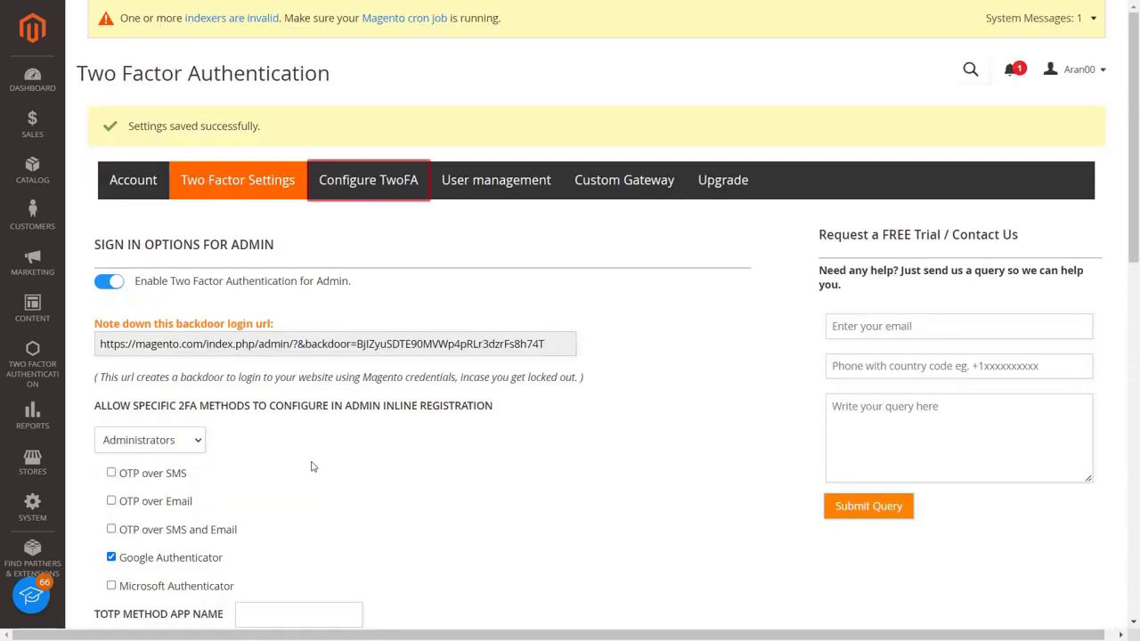
pyautogui.click(361, 180)
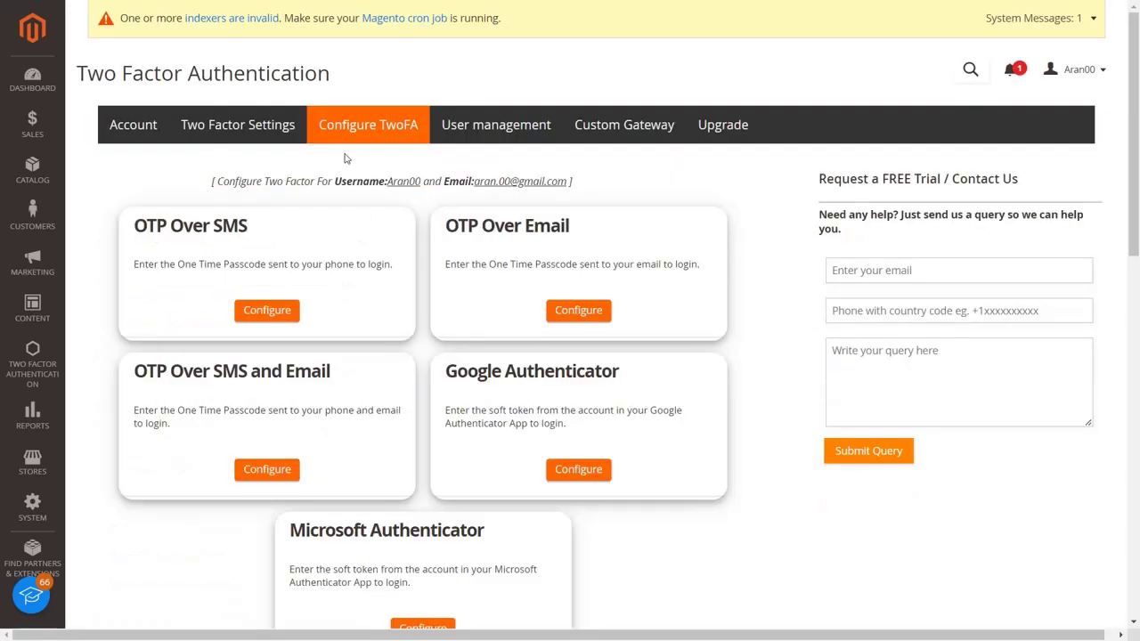
# Configure Google Authenticator via its QR code and validate the app's one-time code
pyautogui.click(563, 472)
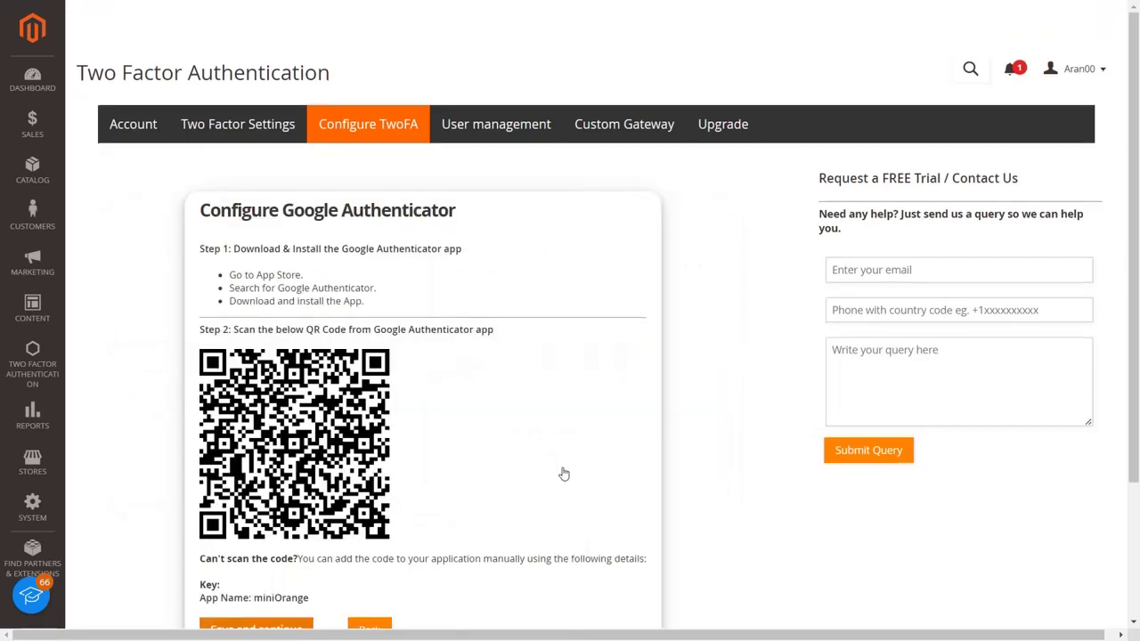
pyautogui.scroll(-1, 563, 474)
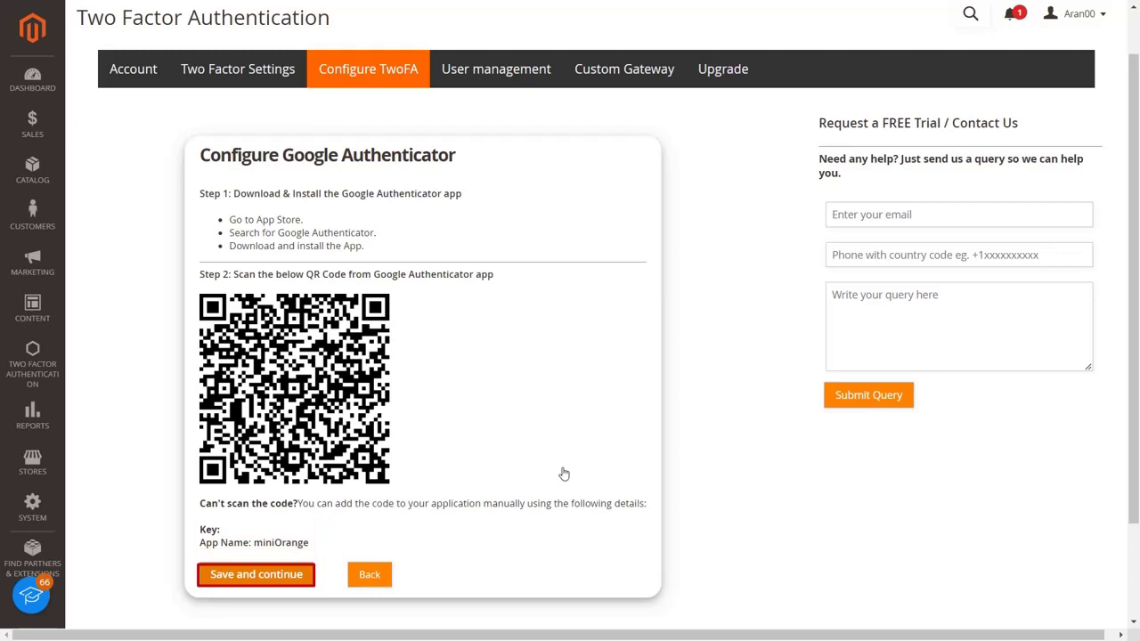
pyautogui.click(308, 579)
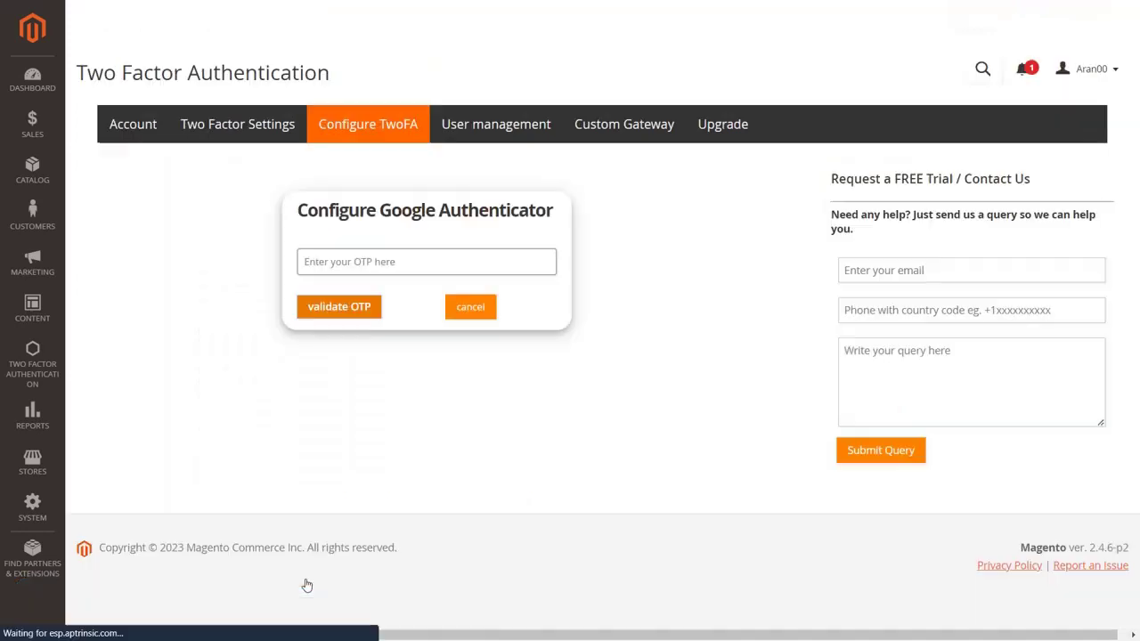
pyautogui.click(410, 259)
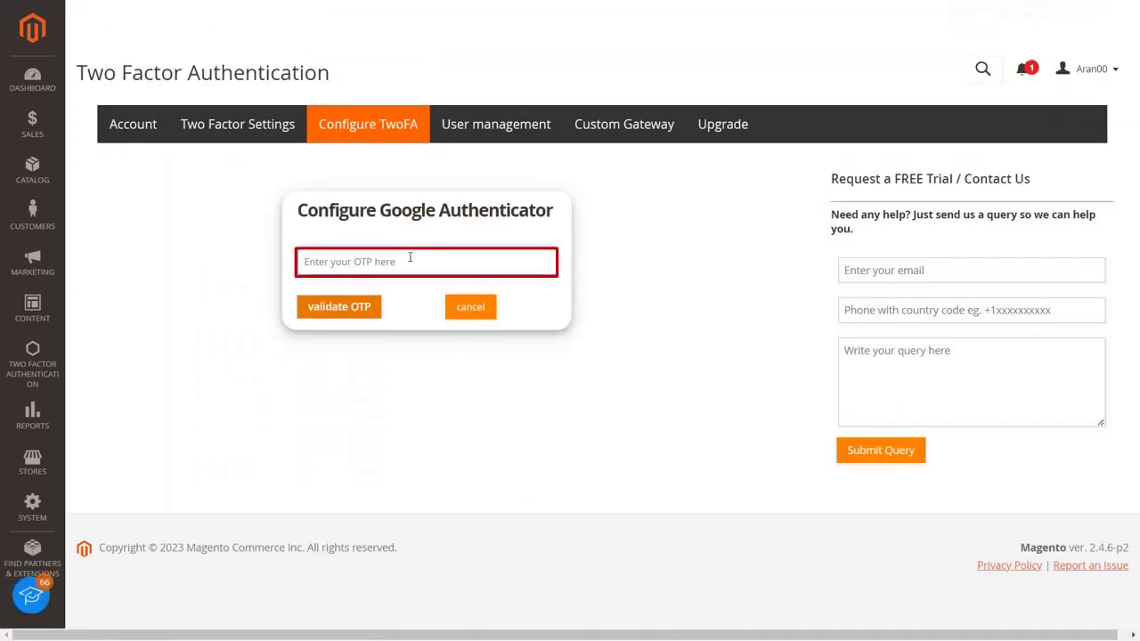
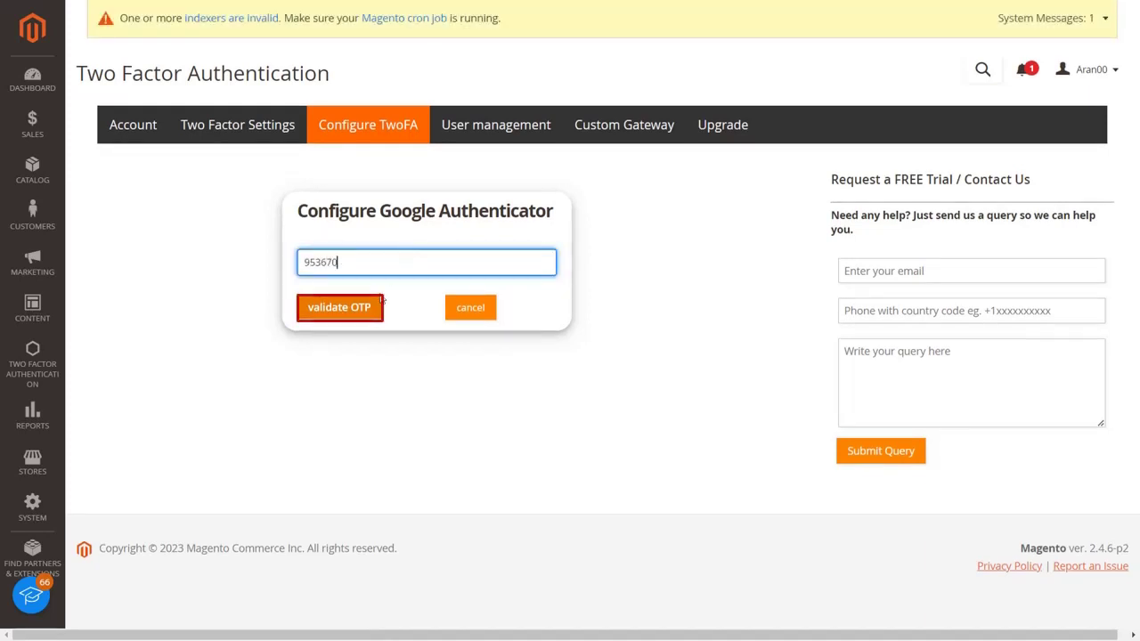
pyautogui.click(374, 311)
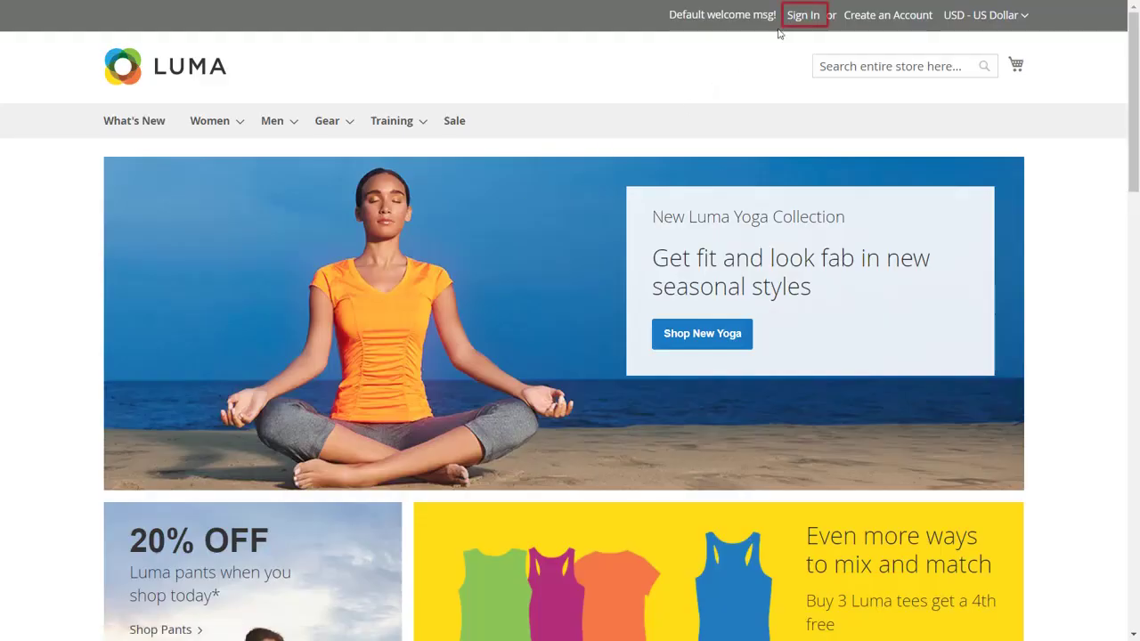
# Sign in to the storefront with the demo customer's email and password
pyautogui.click(801, 16)
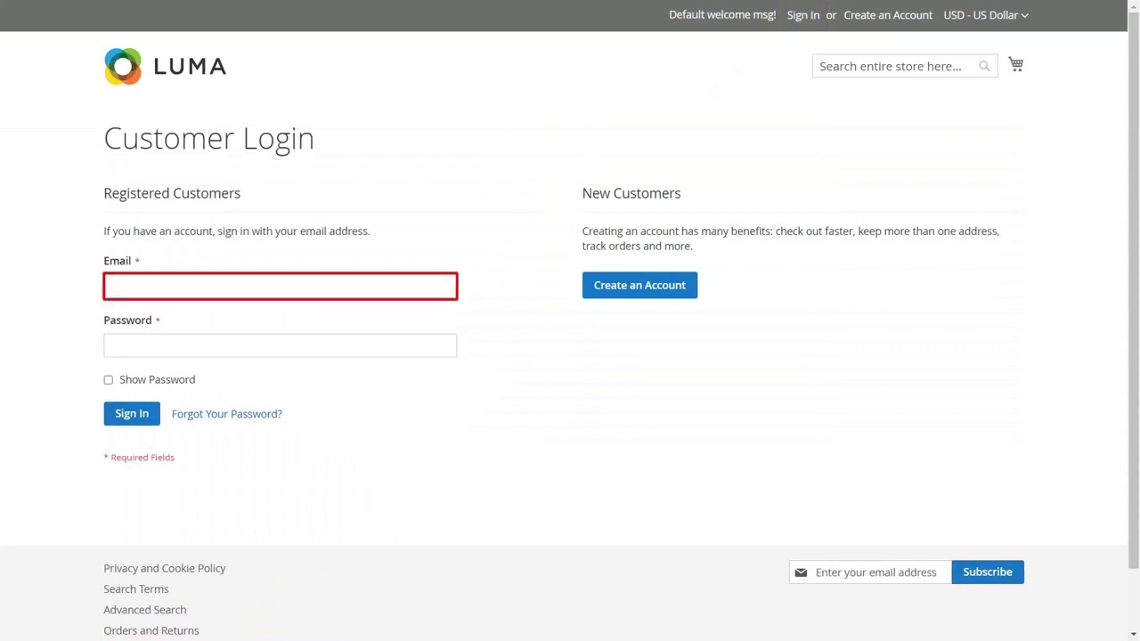
pyautogui.click(428, 290)
pyautogui.write('demo@gmail.com')
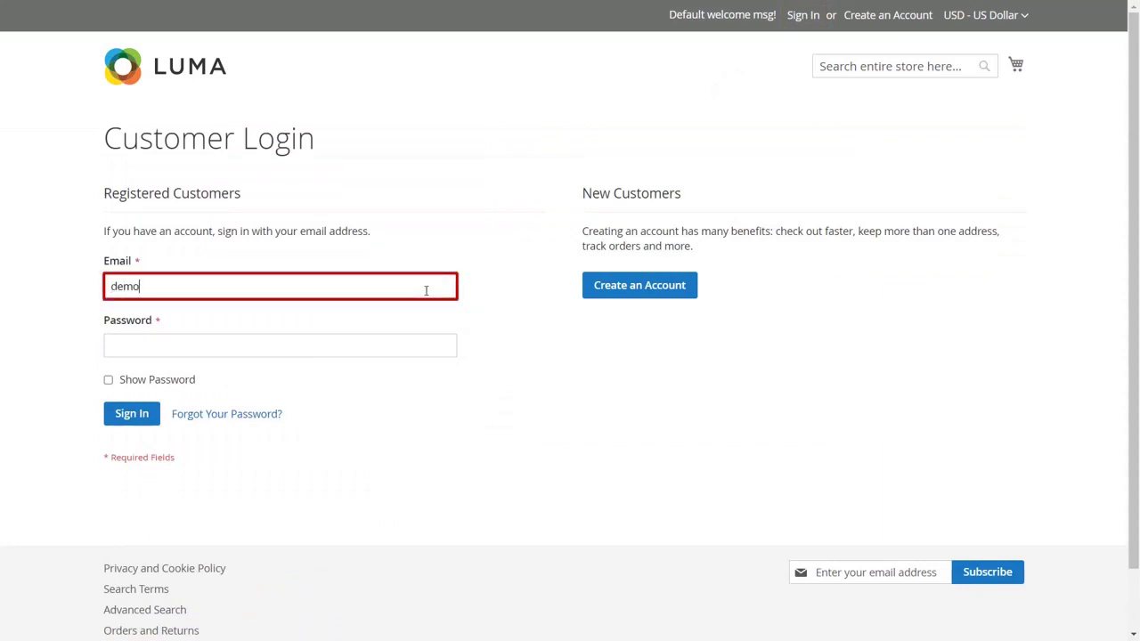
pyautogui.click(418, 345)
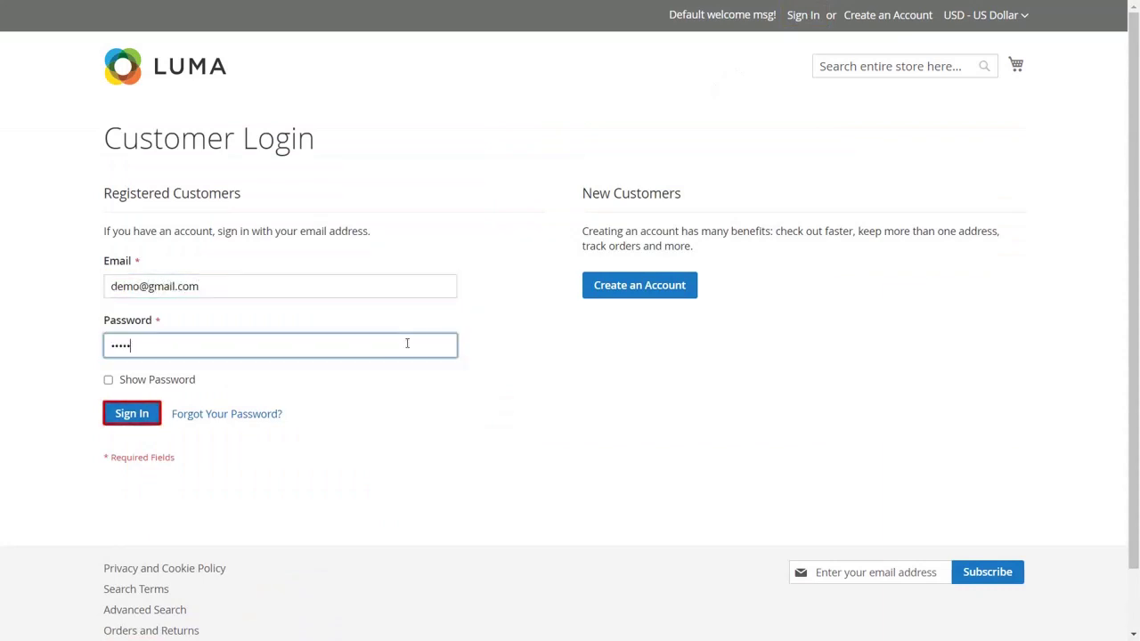
pyautogui.click(153, 414)
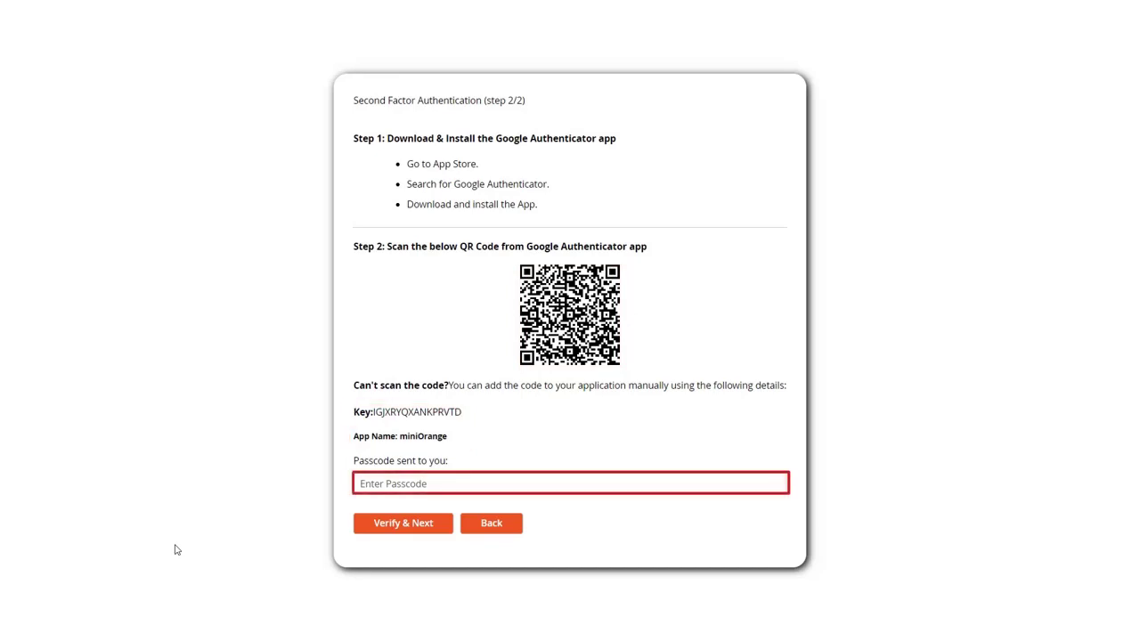
# Enter the Google Authenticator passcode and complete verification with Verify & Next
pyautogui.click(379, 484)
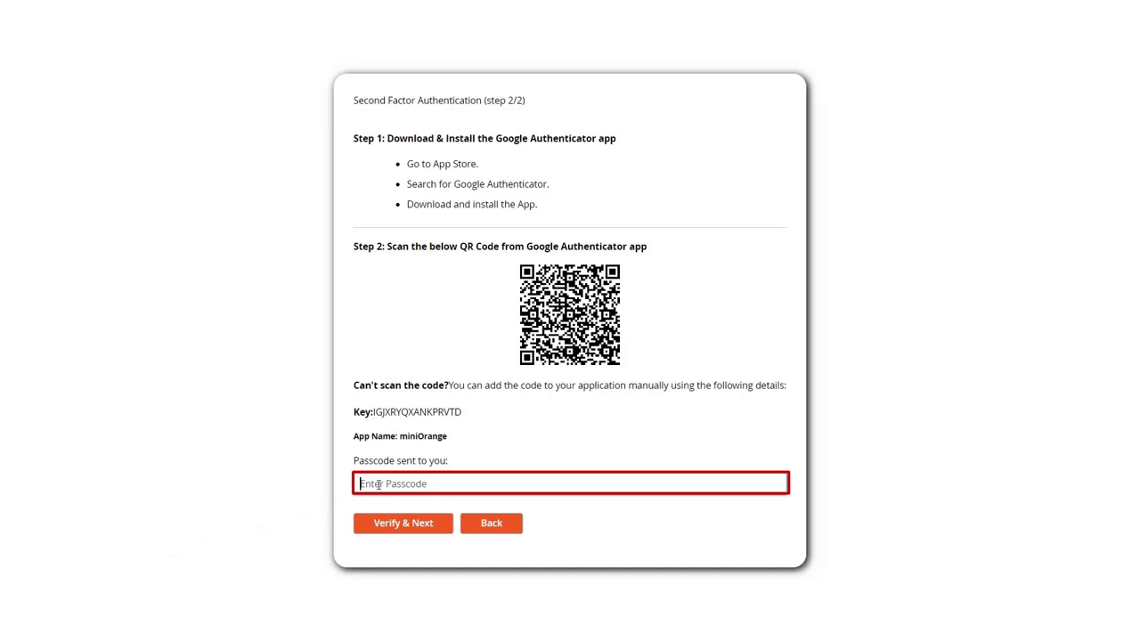
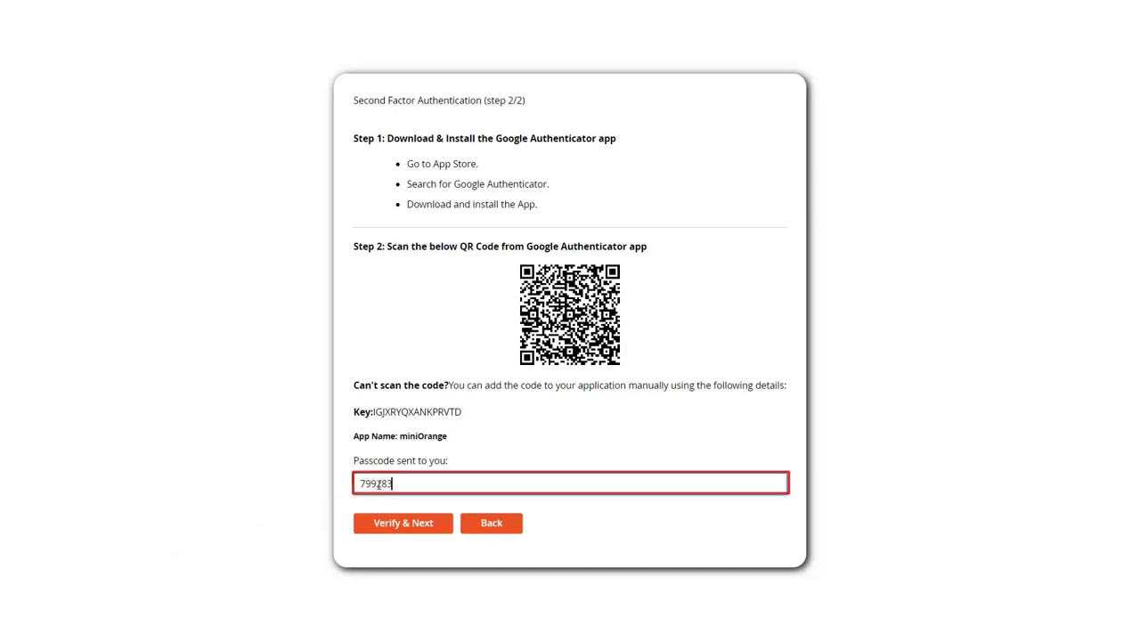
pyautogui.click(397, 532)
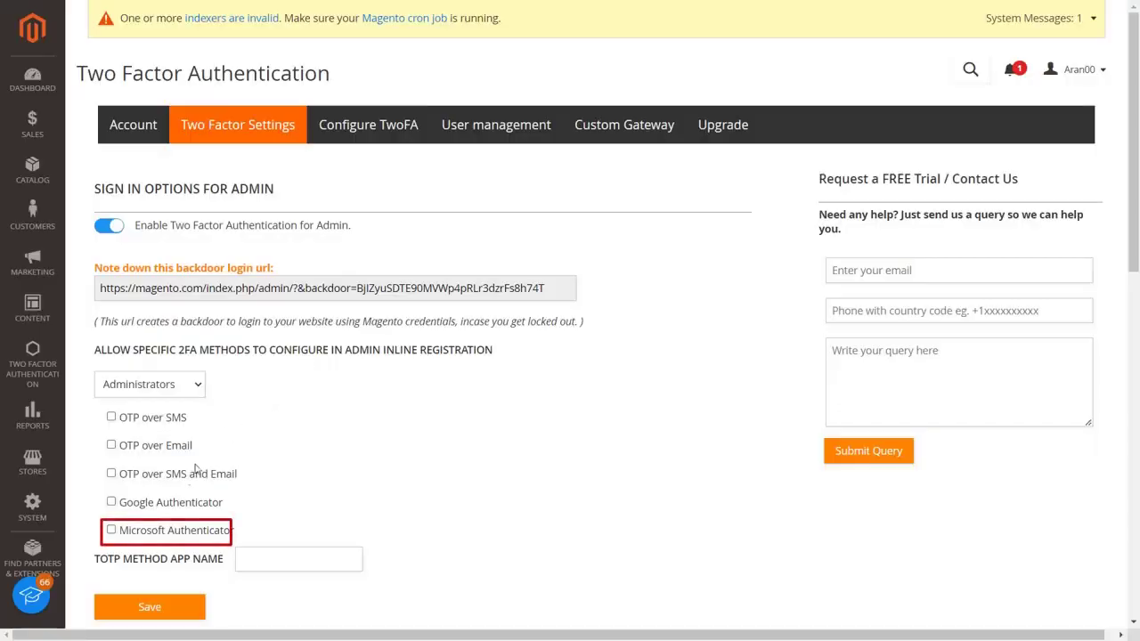
# Tick Microsoft Authenticator under Administrators, save, and go to Configure TwoFA
pyautogui.click(111, 531)
pyautogui.click(148, 610)
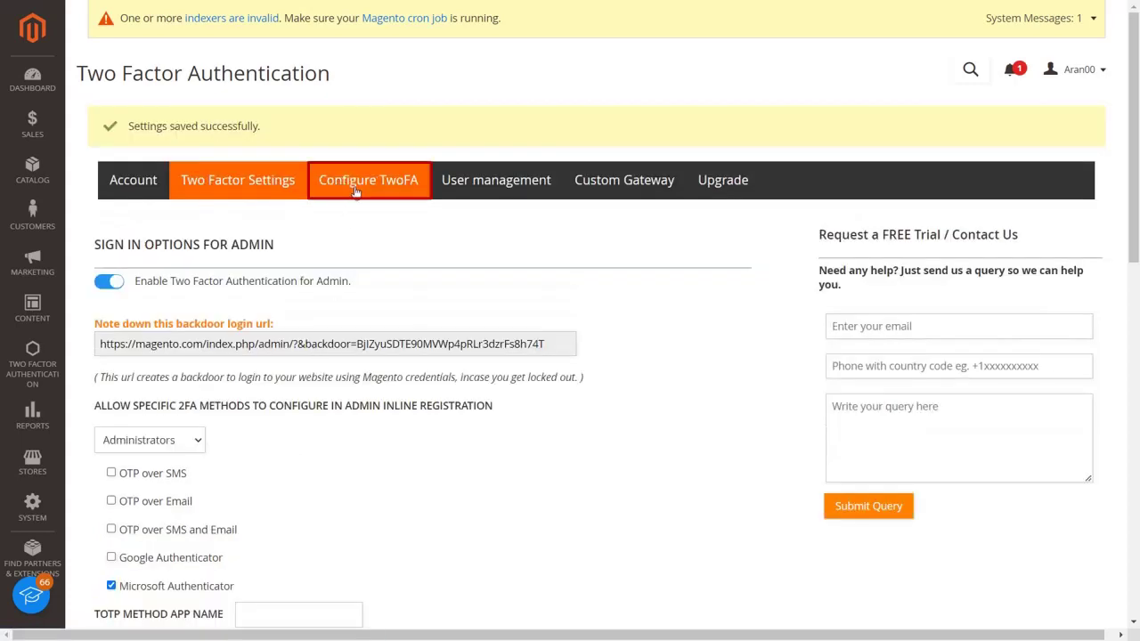
pyautogui.click(357, 182)
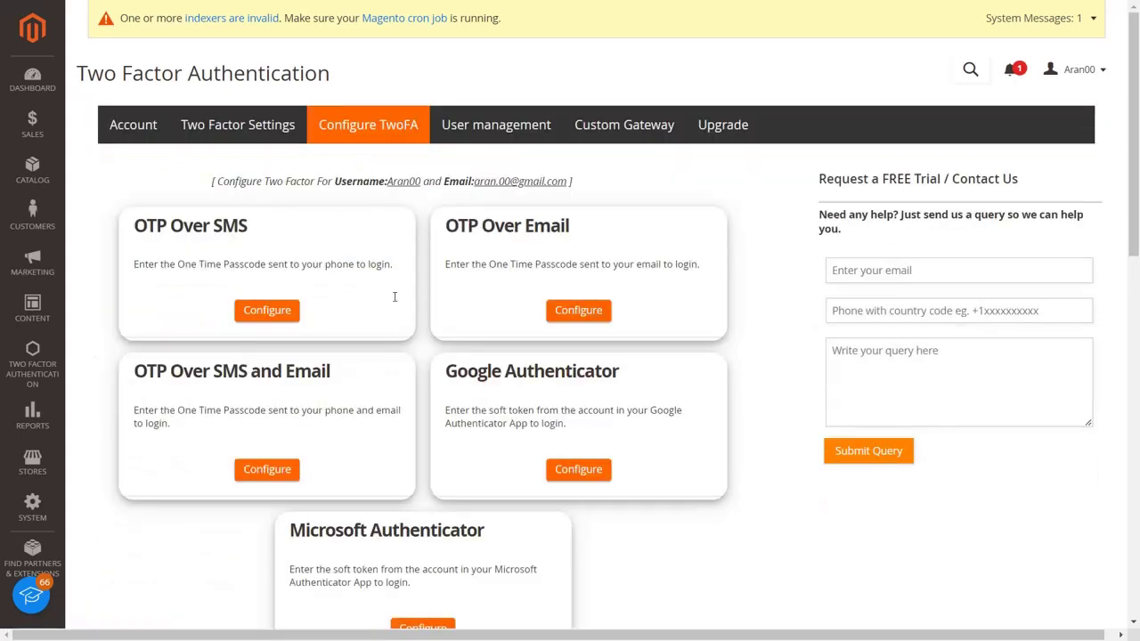
# Configure Microsoft Authenticator for the admin and validate the app's one-time code
pyautogui.scroll(-2, 419, 460)
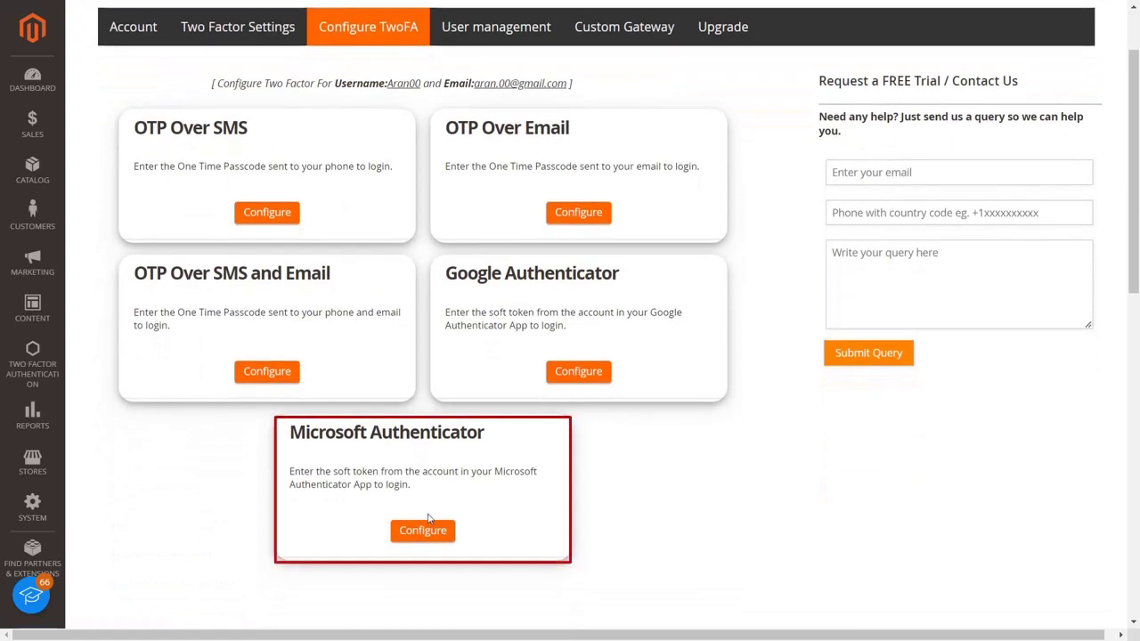
pyautogui.click(427, 535)
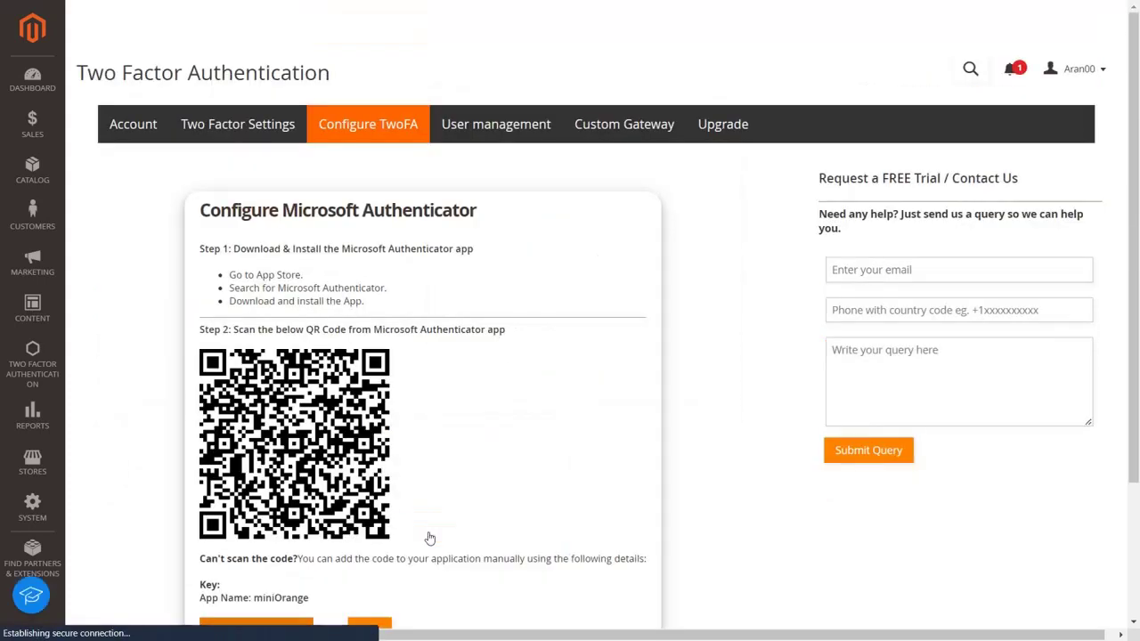
pyautogui.scroll(-2, 429, 537)
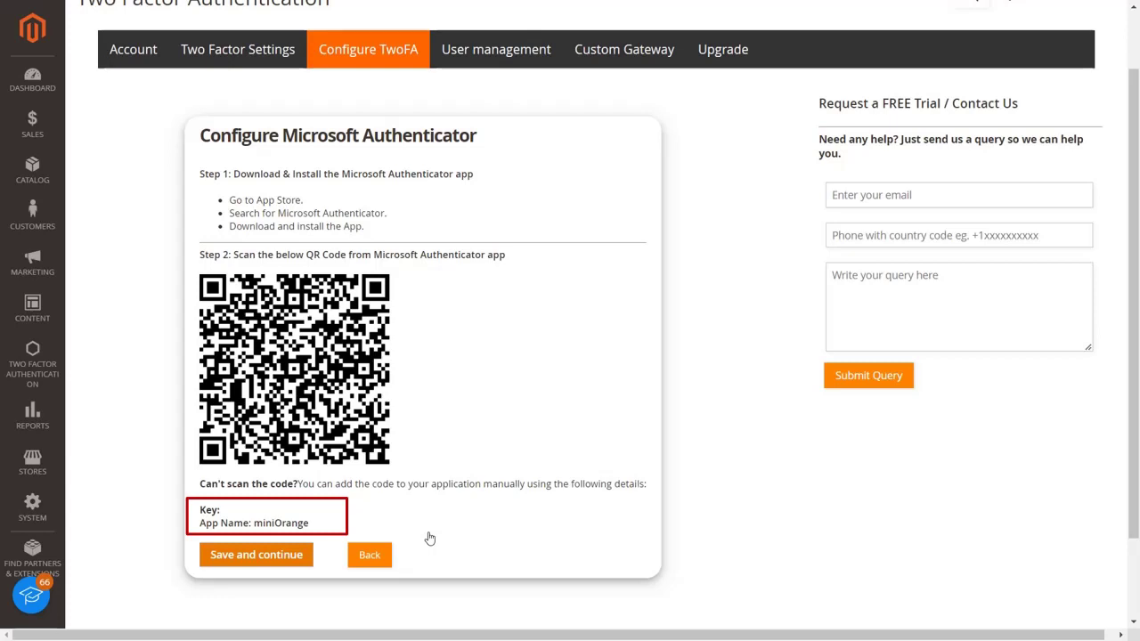
pyautogui.click(290, 555)
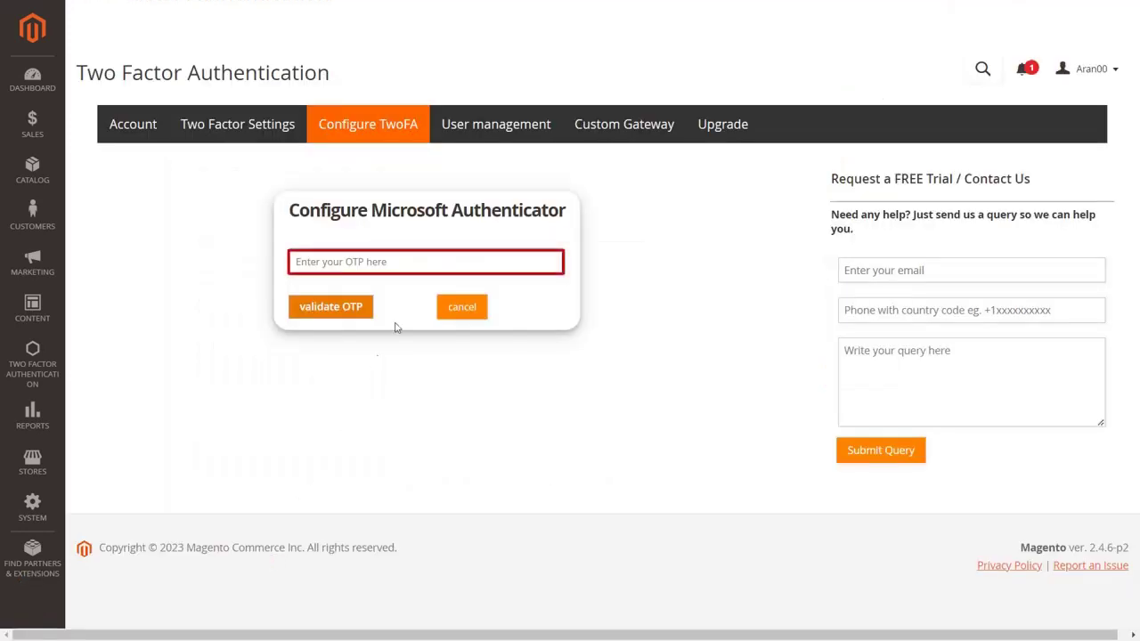
pyautogui.click(418, 266)
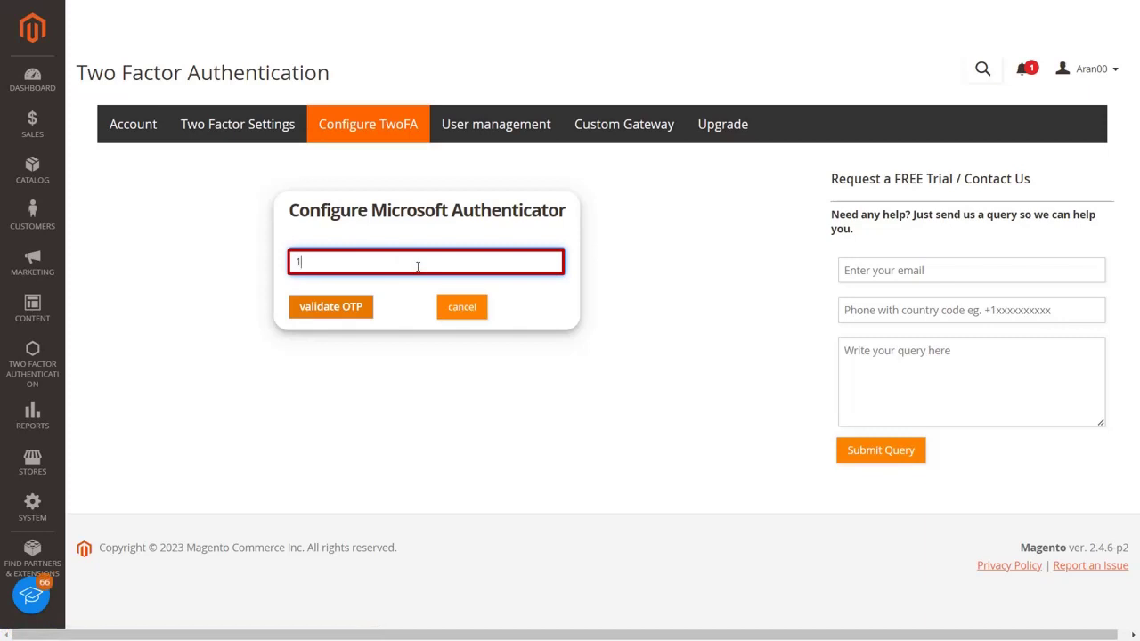
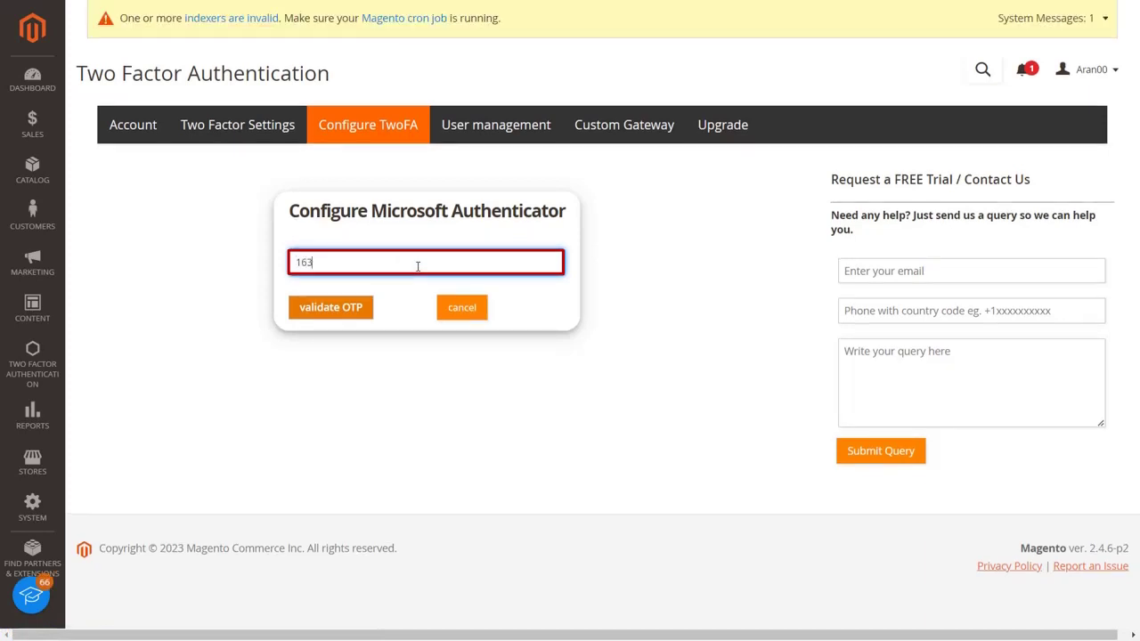
pyautogui.click(345, 317)
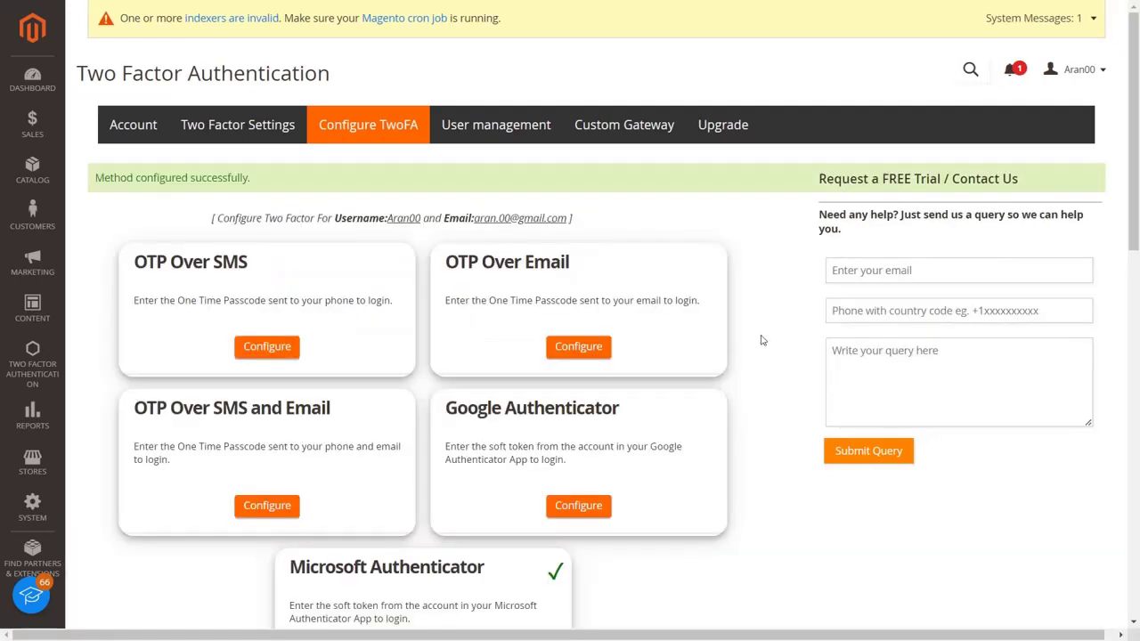
pyautogui.scroll(-2, 759, 353)
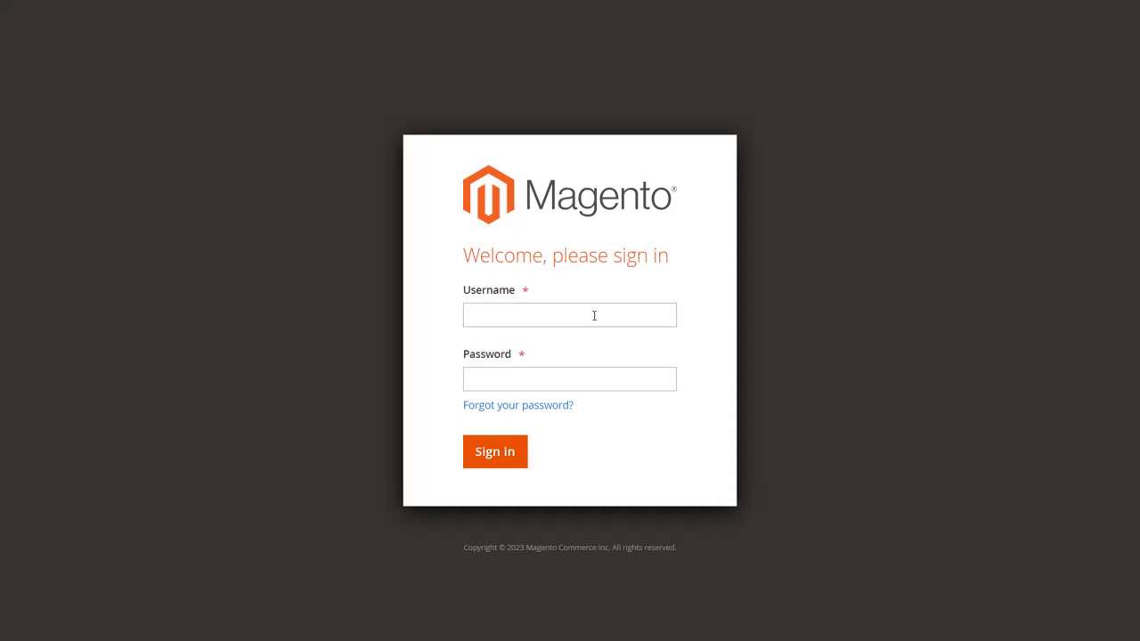
# Sign in to Magento Admin with the admin username and password
pyautogui.click(595, 315)
pyautogui.write('Aran00')
pyautogui.click(595, 381)
pyautogui.write('********')
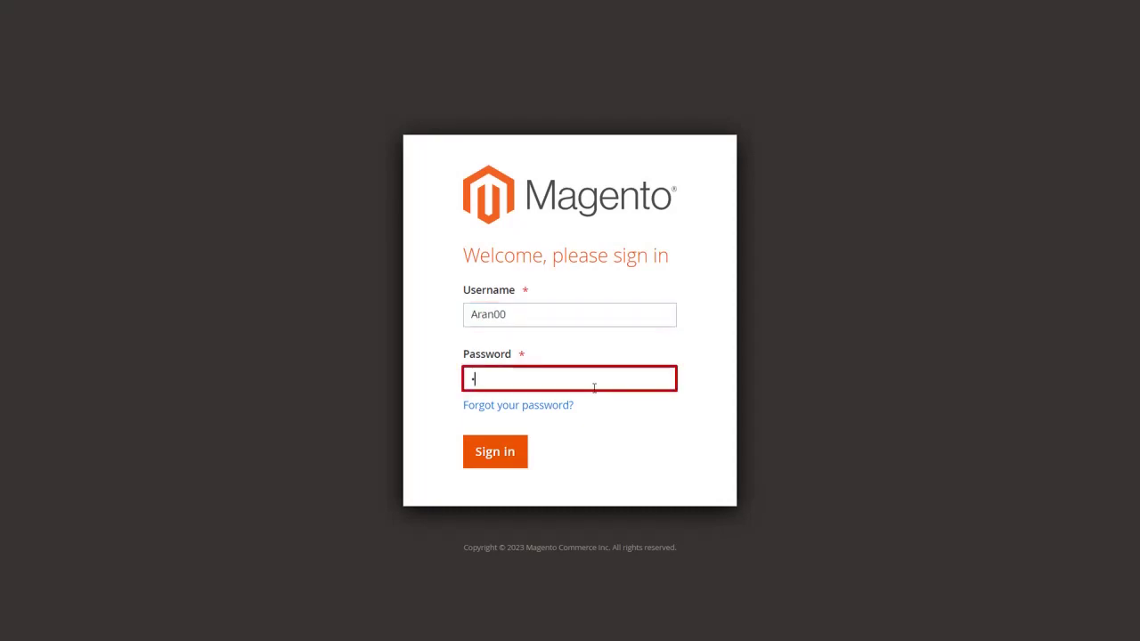
pyautogui.click(504, 458)
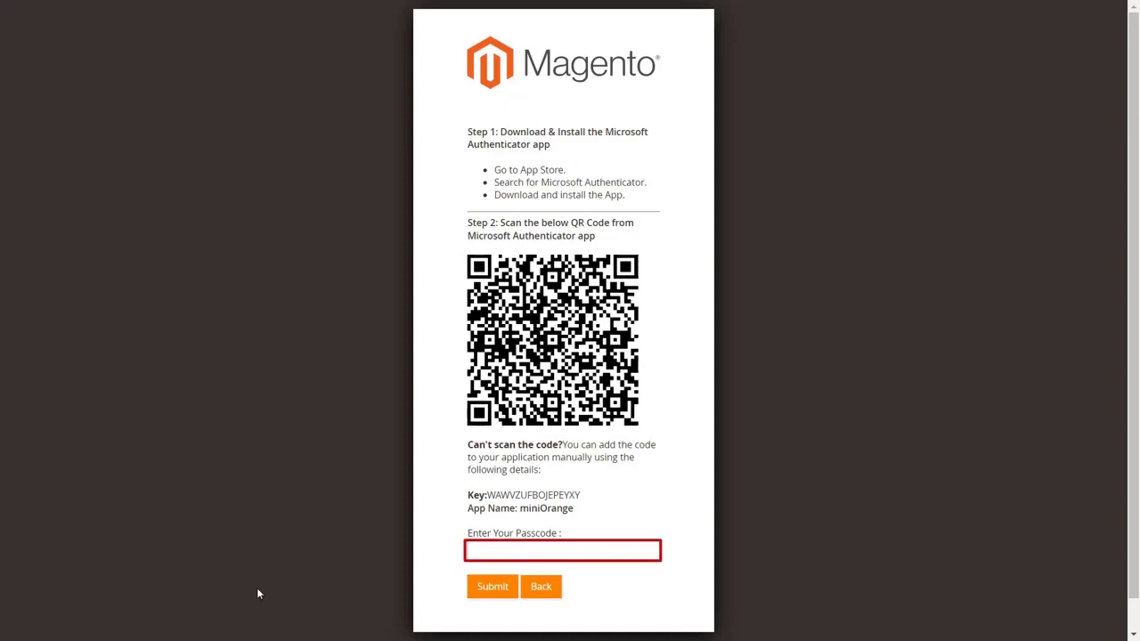
# Submit the Microsoft Authenticator passcode shown under the QR code to finish signing in
pyautogui.click(477, 550)
pyautogui.click(490, 591)
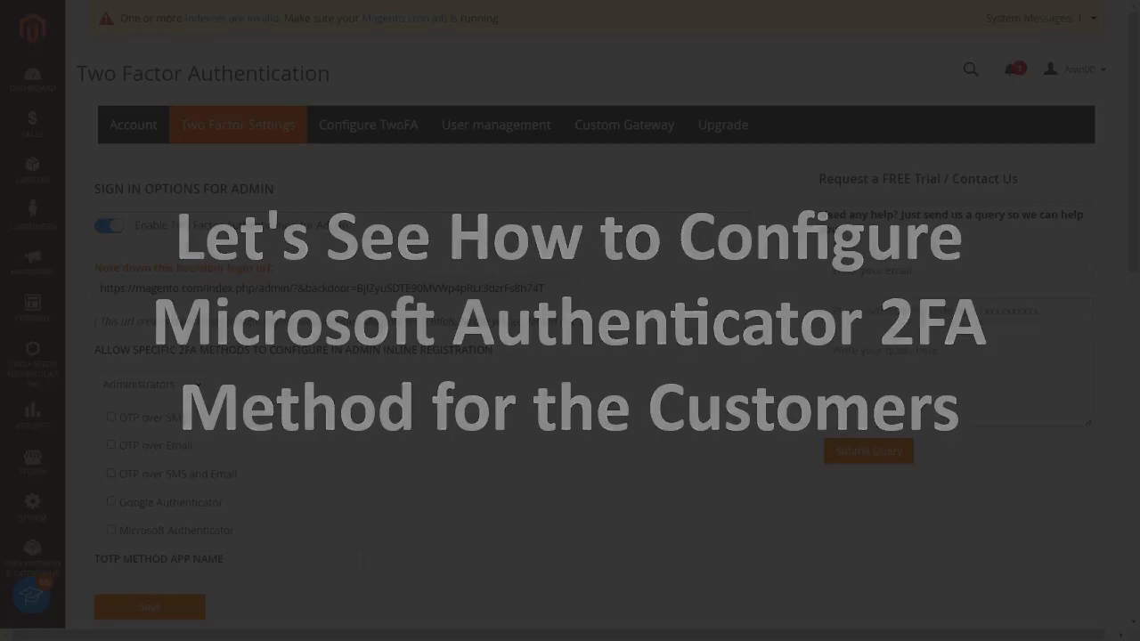
# Allow Microsoft Authenticator for Wholesale customers and save the customer two-factor settings
pyautogui.scroll(-5, 402, 470)
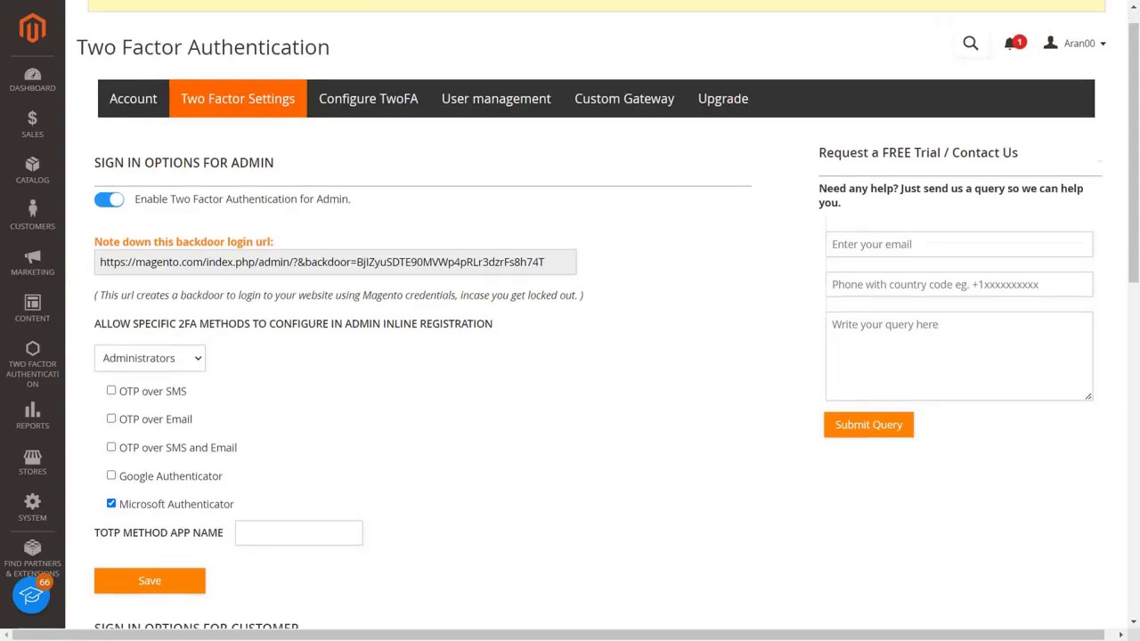
pyautogui.click(112, 509)
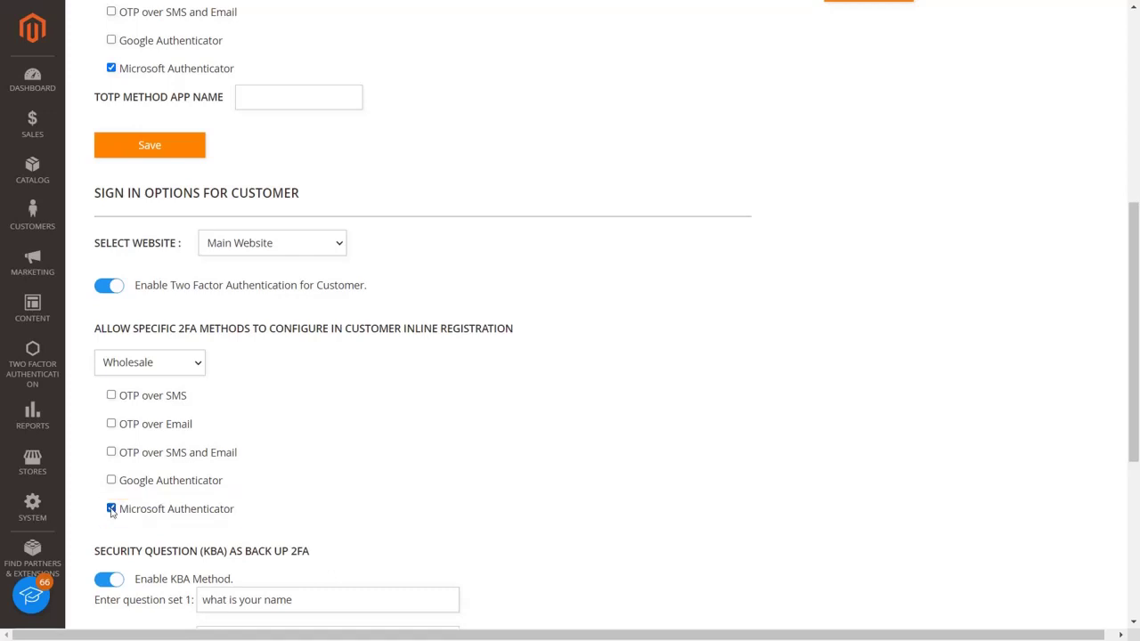
pyautogui.scroll(-2, 111, 513)
pyautogui.scroll(-1, 112, 514)
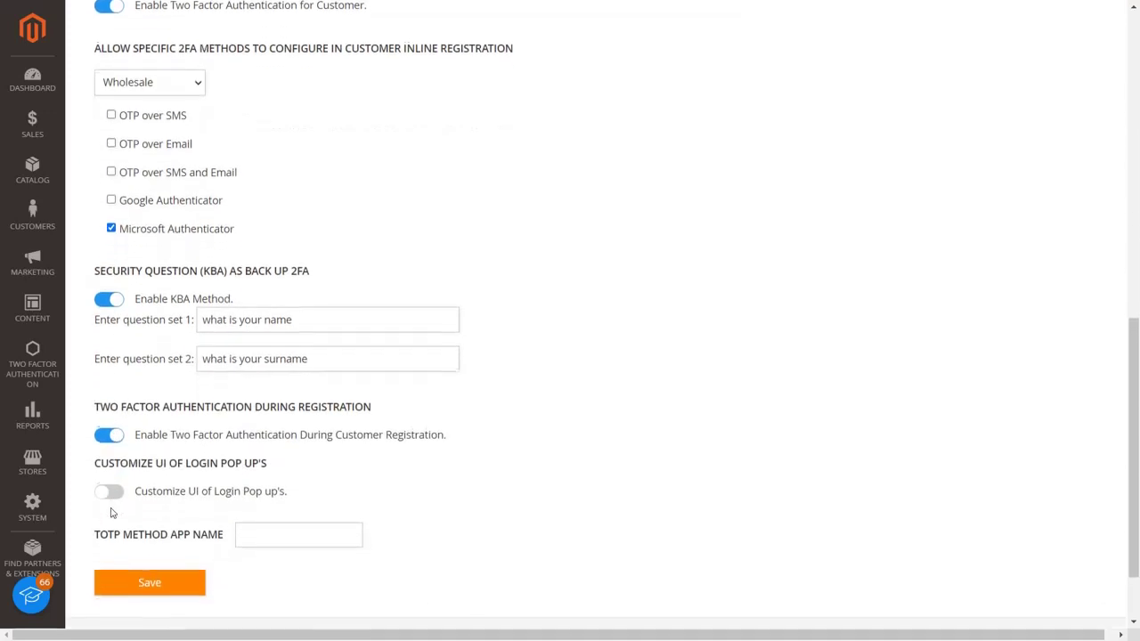
pyautogui.click(145, 579)
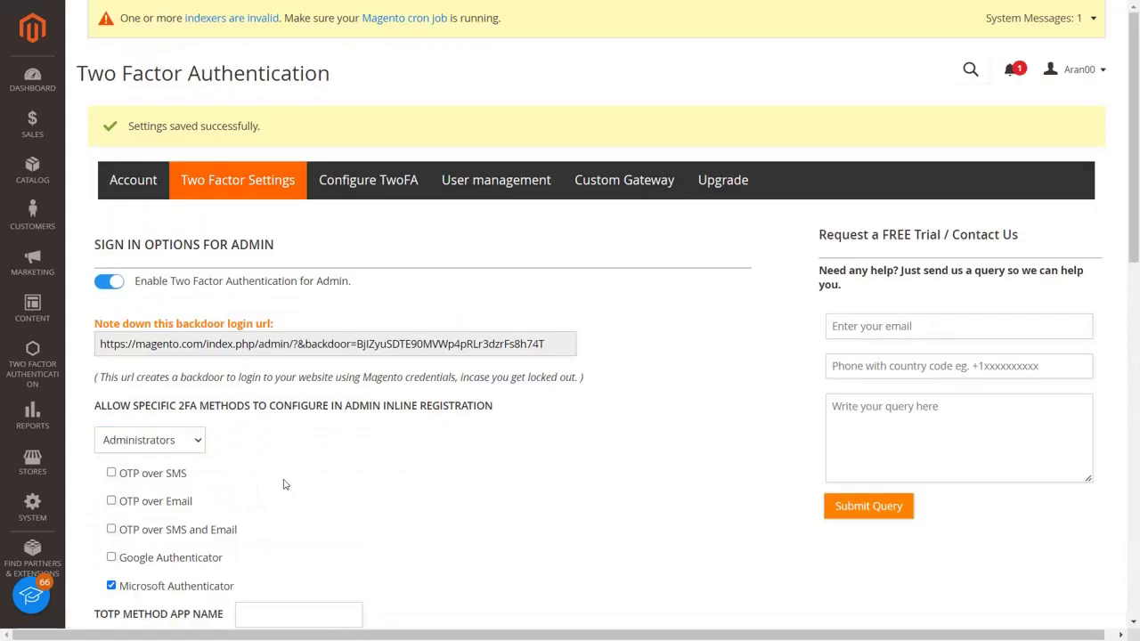
# Start Microsoft Authenticator setup, scan its QR code, and save to continue to verification
pyautogui.click(366, 194)
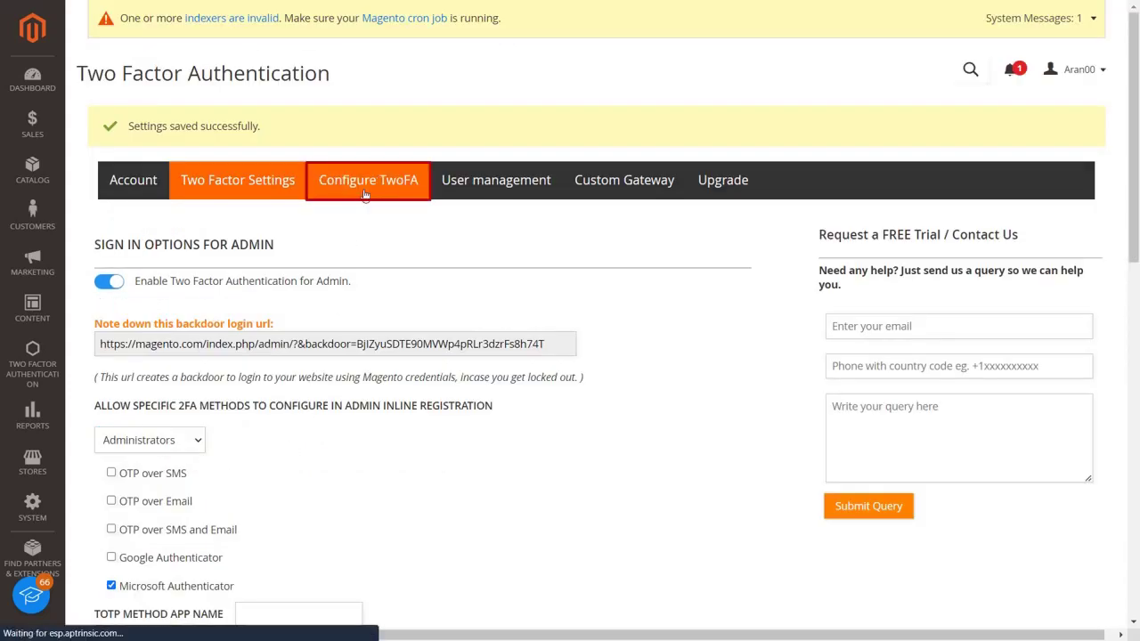
pyautogui.scroll(-1, 422, 460)
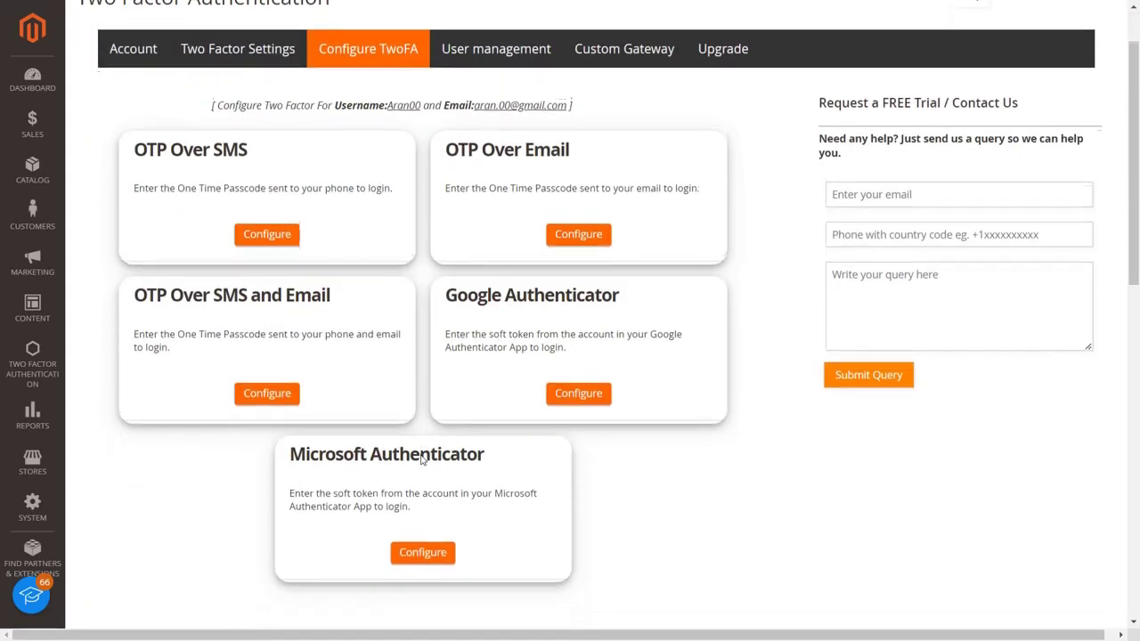
pyautogui.click(423, 531)
pyautogui.scroll(-1, 429, 538)
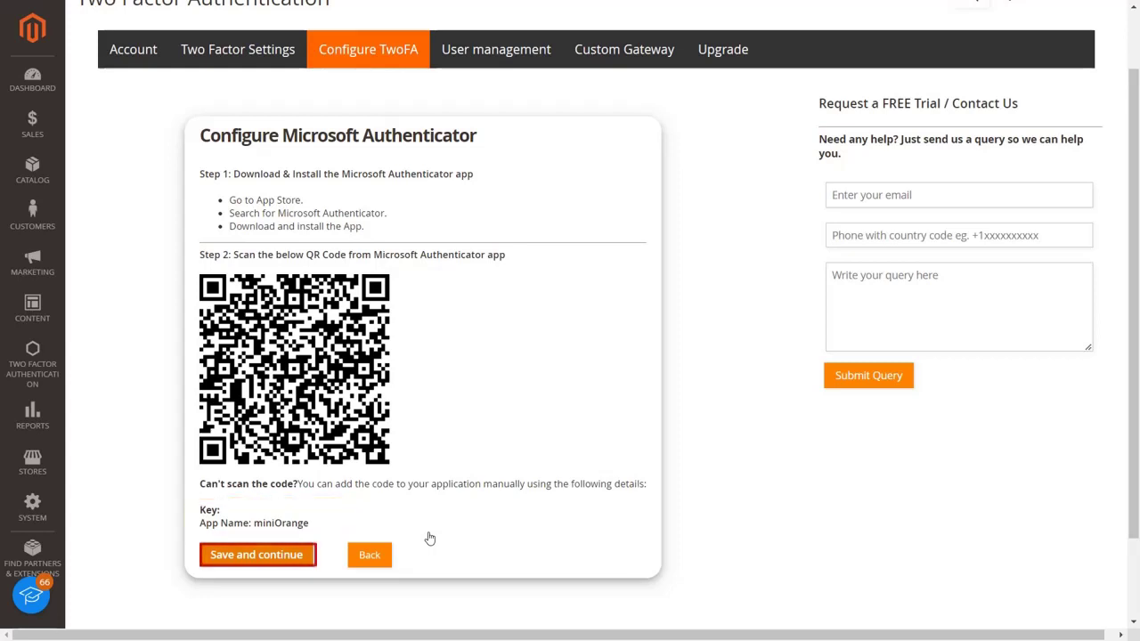
pyautogui.click(292, 555)
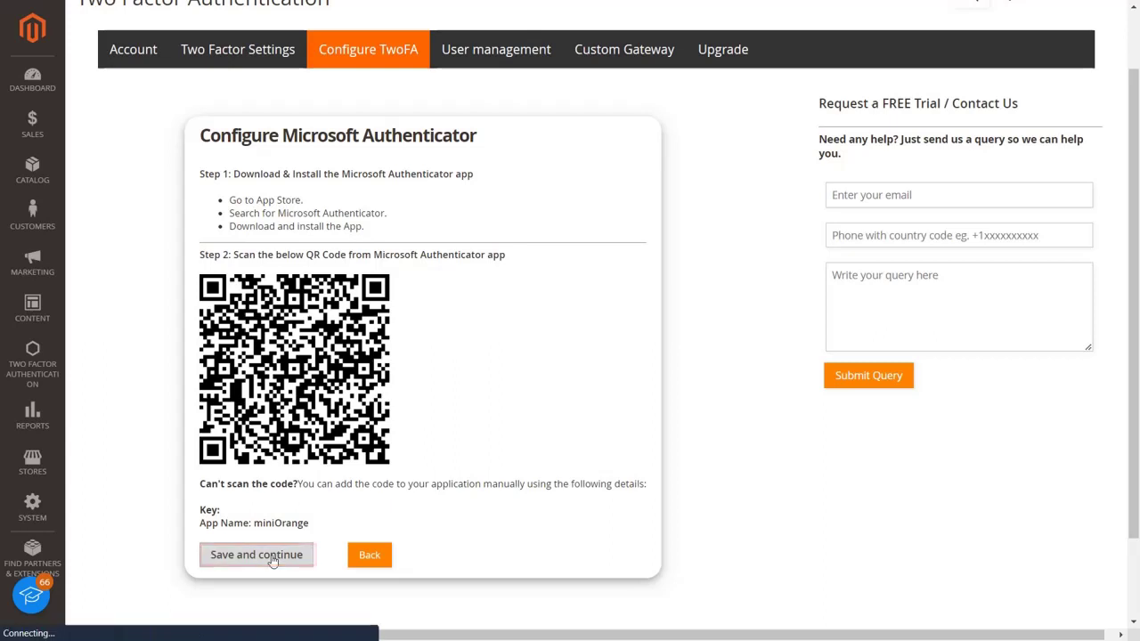
# Enter the app's one-time code and validate it
pyautogui.click(418, 266)
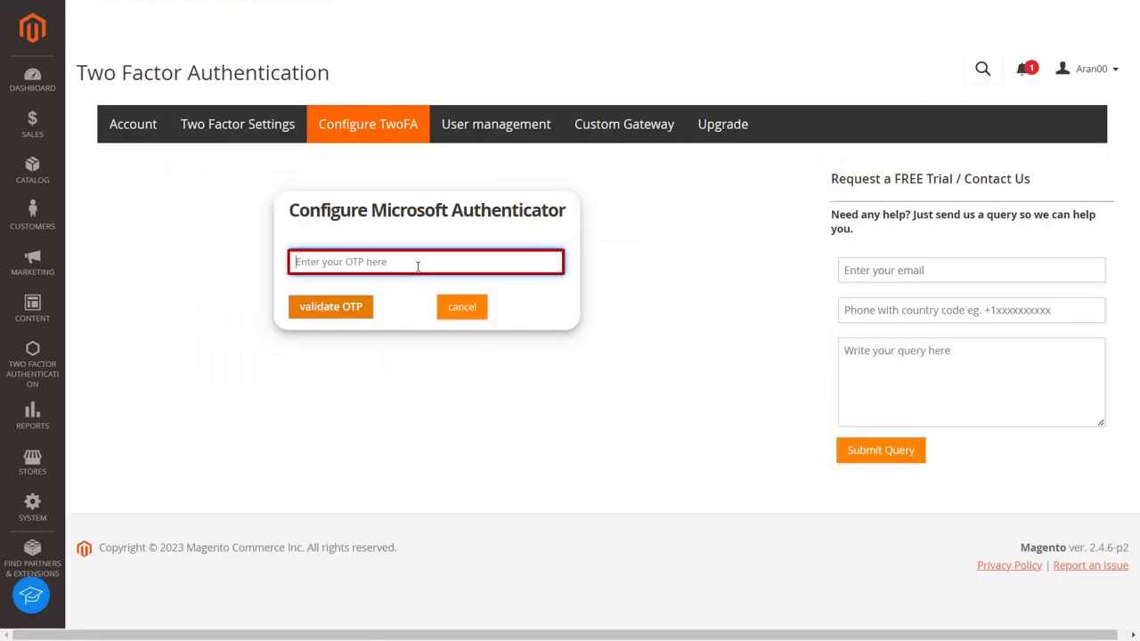
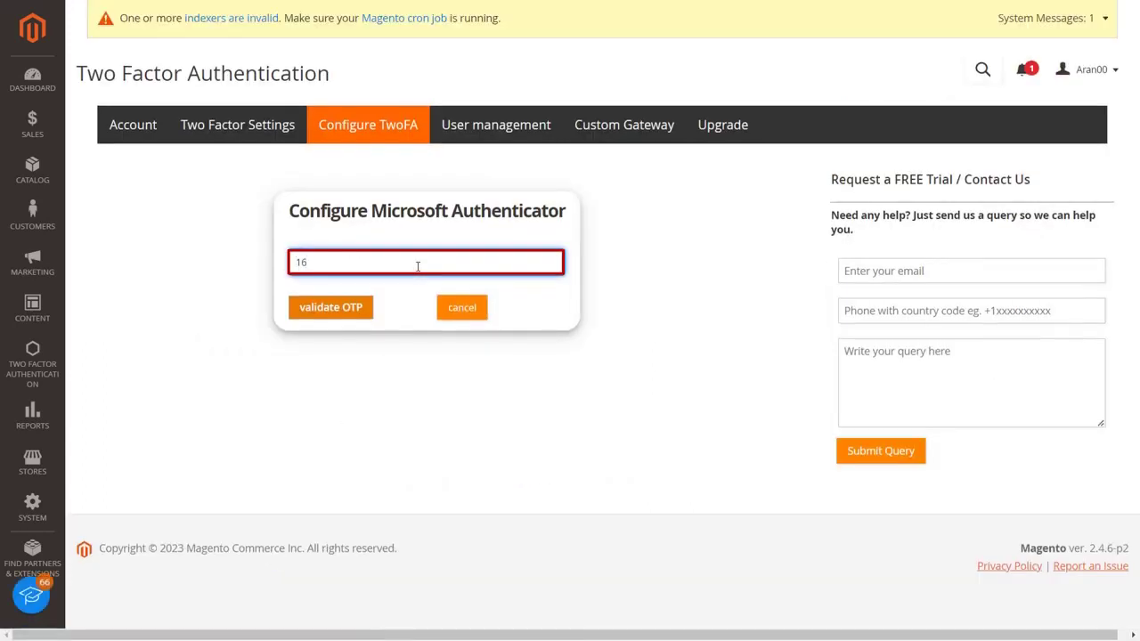
pyautogui.click(347, 312)
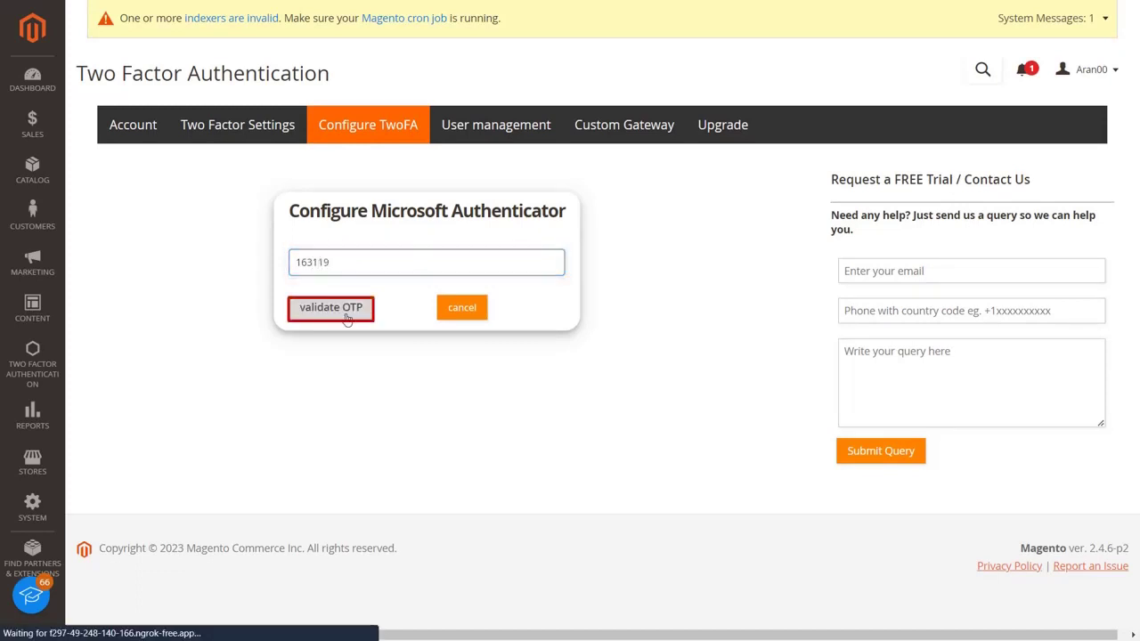
pyautogui.scroll(-1, 761, 356)
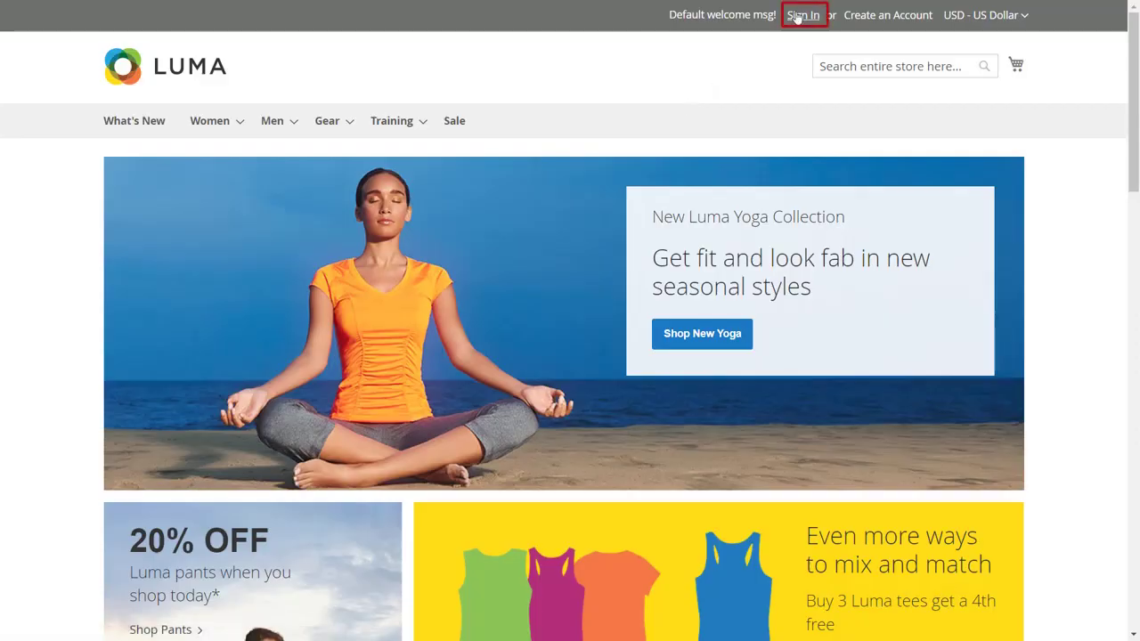
# Sign in to the Luma storefront with the demo customer's e-mail and password
pyautogui.click(800, 17)
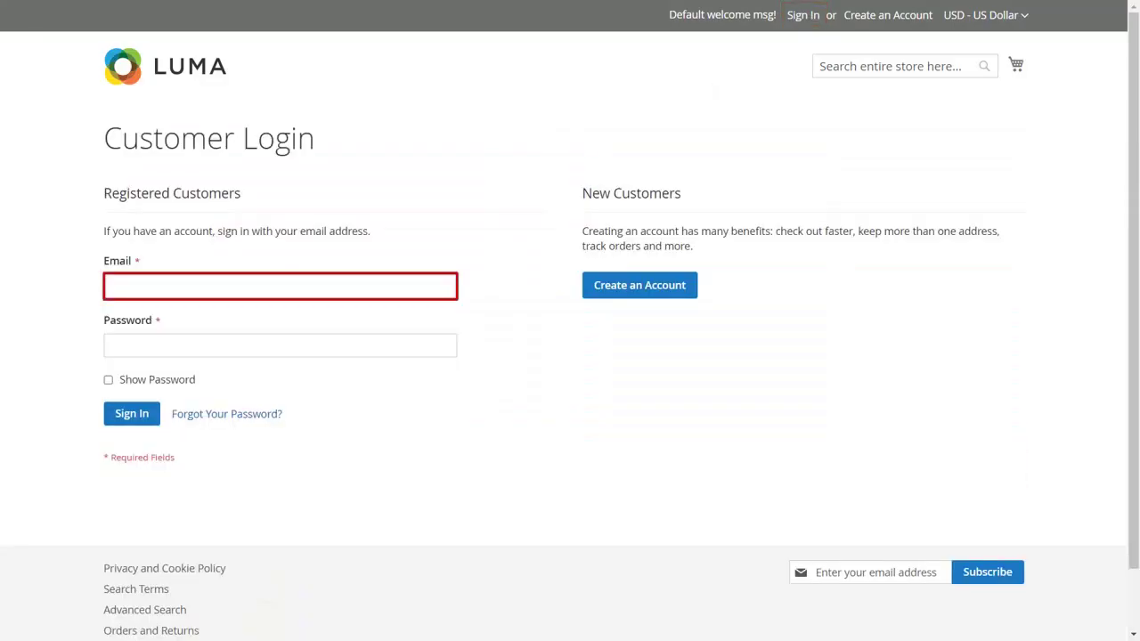
pyautogui.click(428, 287)
pyautogui.write('demo@gmail.com')
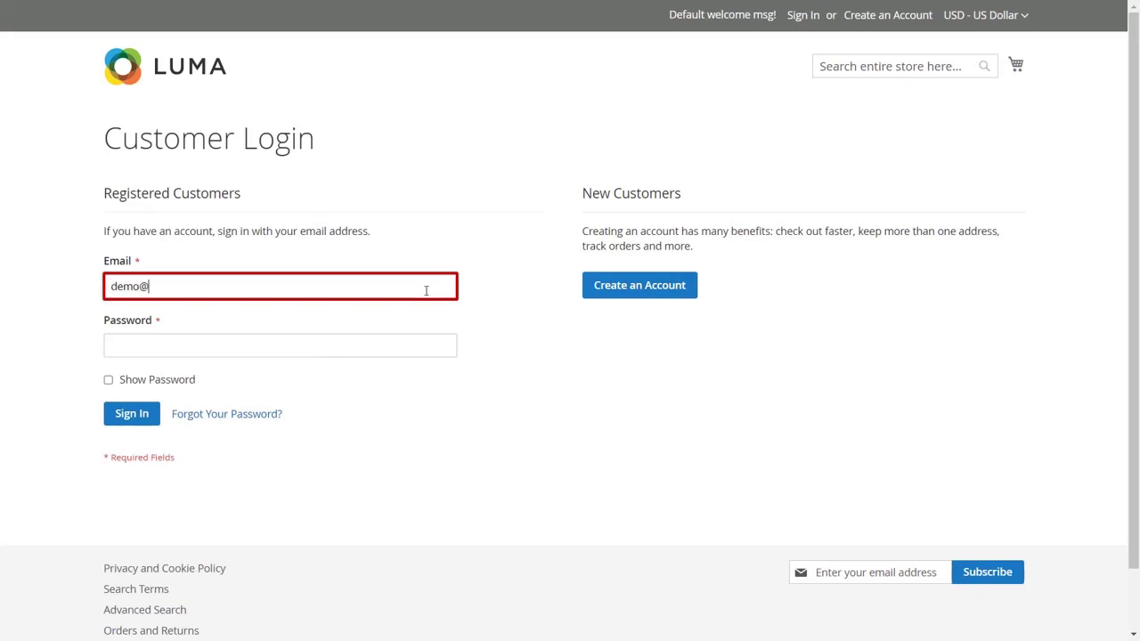
pyautogui.click(408, 342)
pyautogui.write('*********')
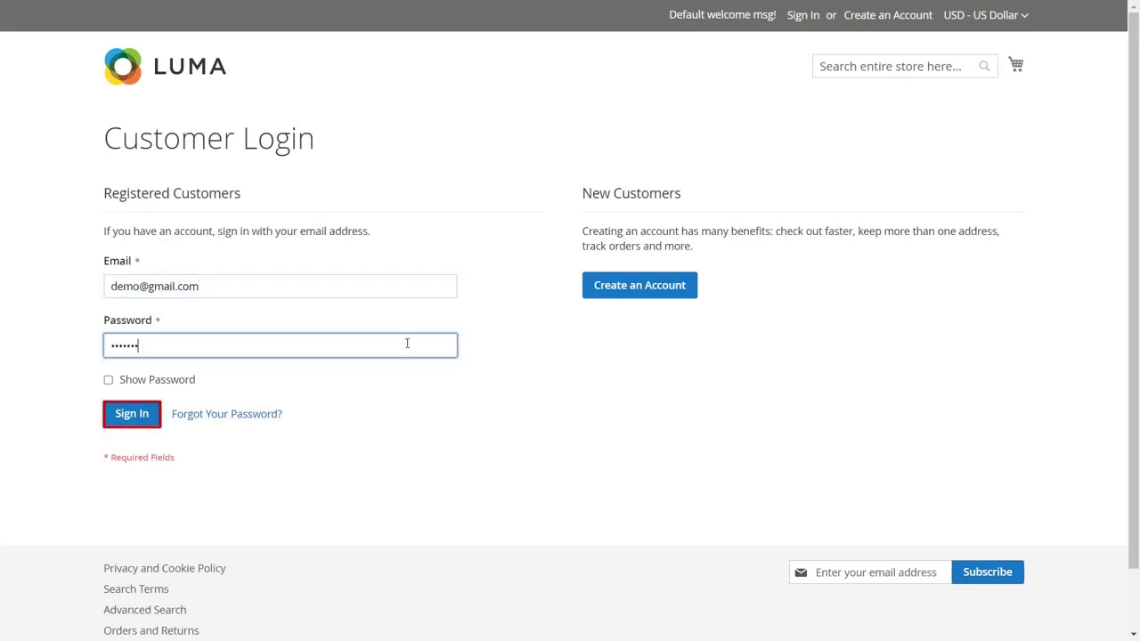
pyautogui.click(152, 419)
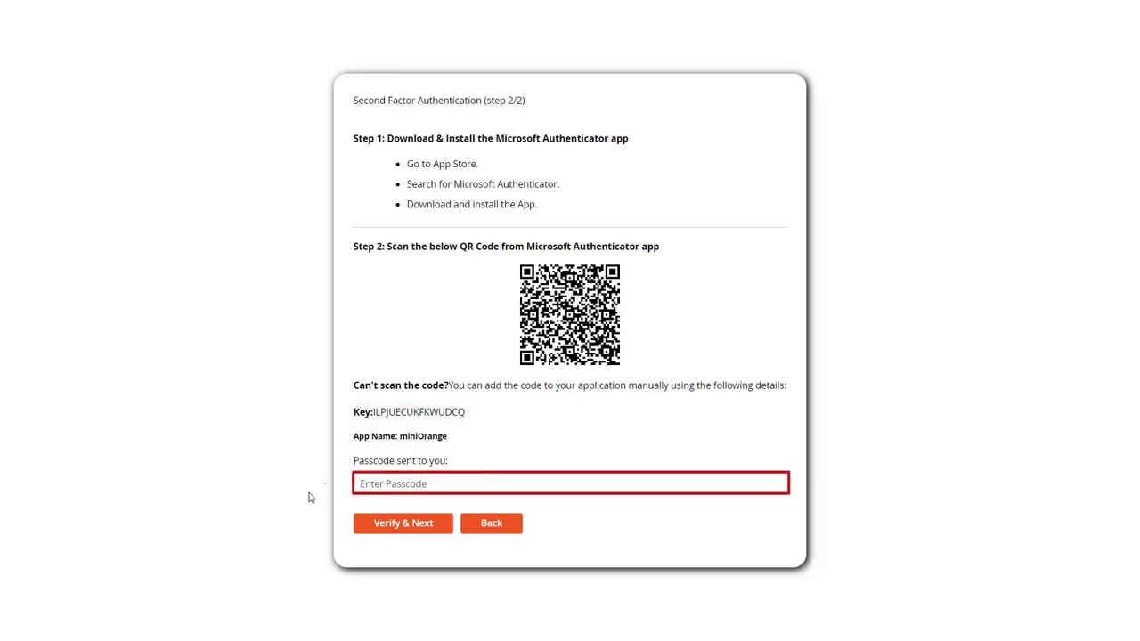
# Enter the authenticator app's passcode and verify it to finish enrollment
pyautogui.click(368, 481)
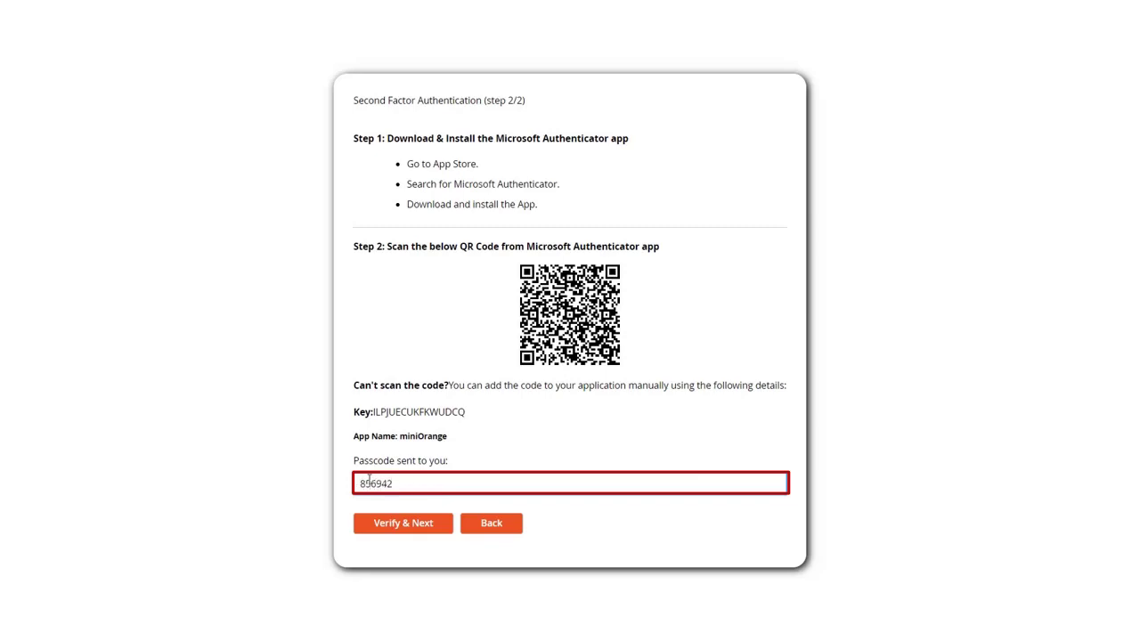
pyautogui.click(392, 525)
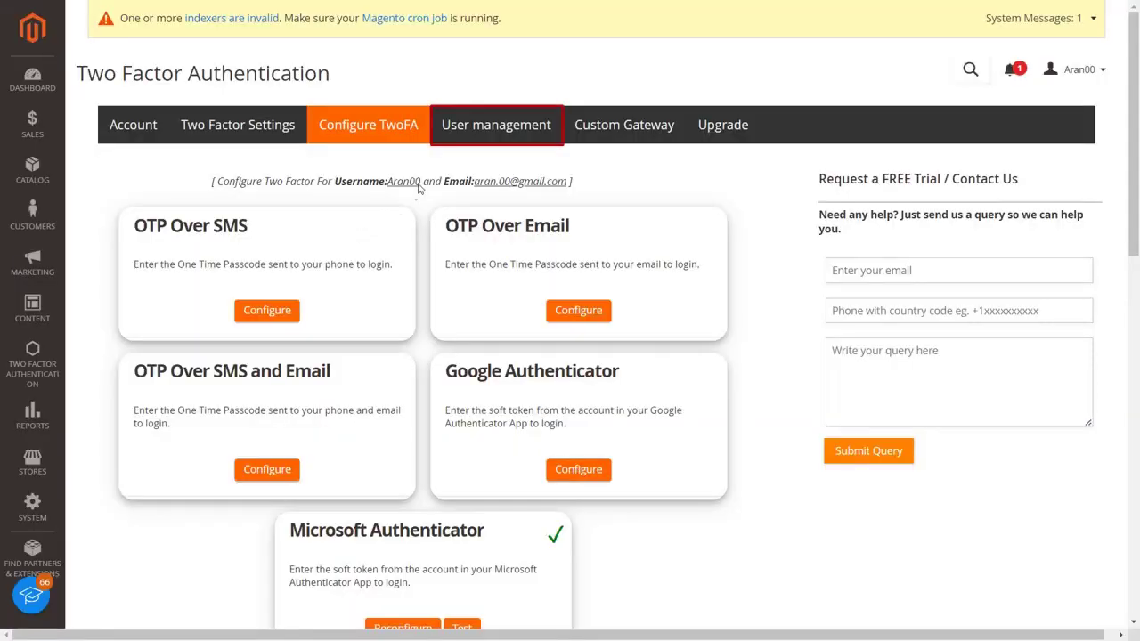
# Search User management for the admin user by username and reset their two-factor configuration
pyautogui.click(463, 136)
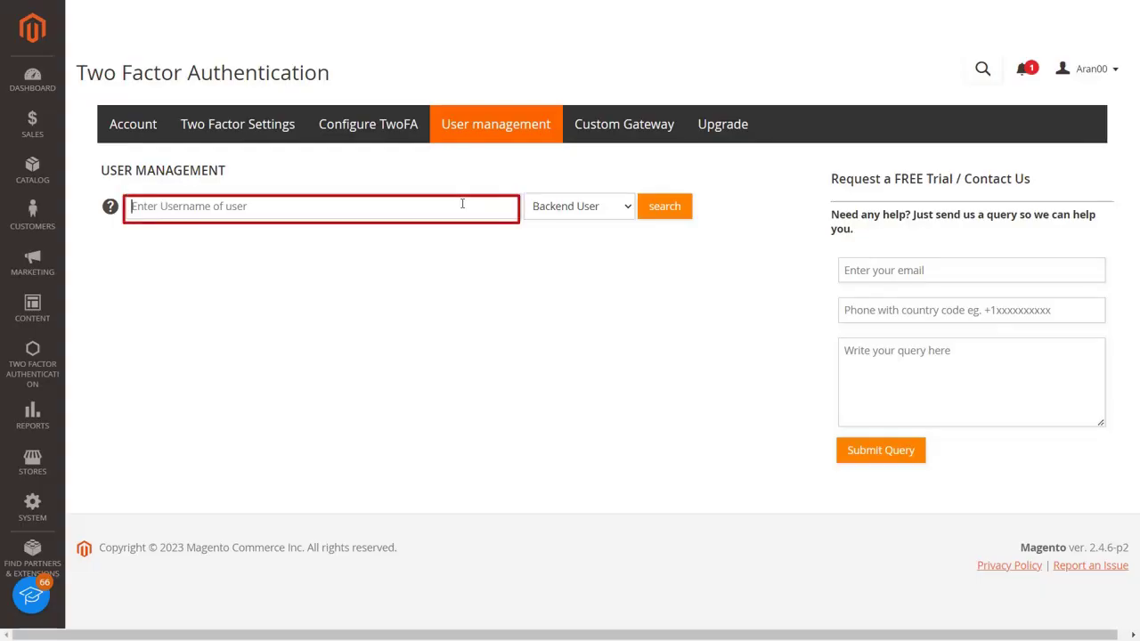
pyautogui.click(462, 204)
pyautogui.write('Aran0')
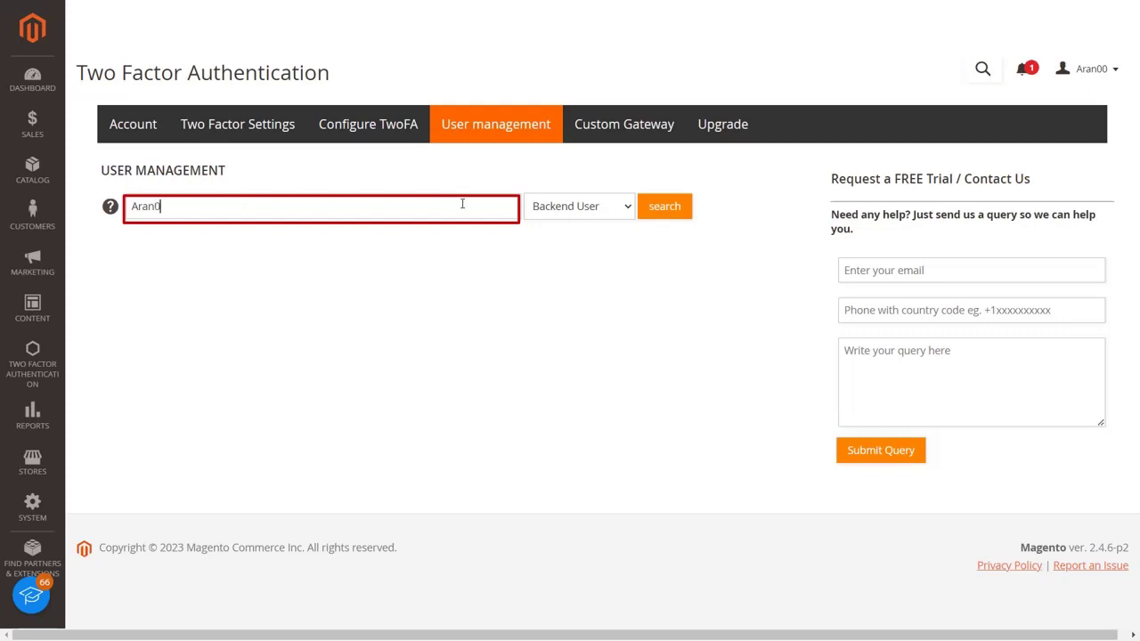
pyautogui.write('0')
pyautogui.press('Tab')
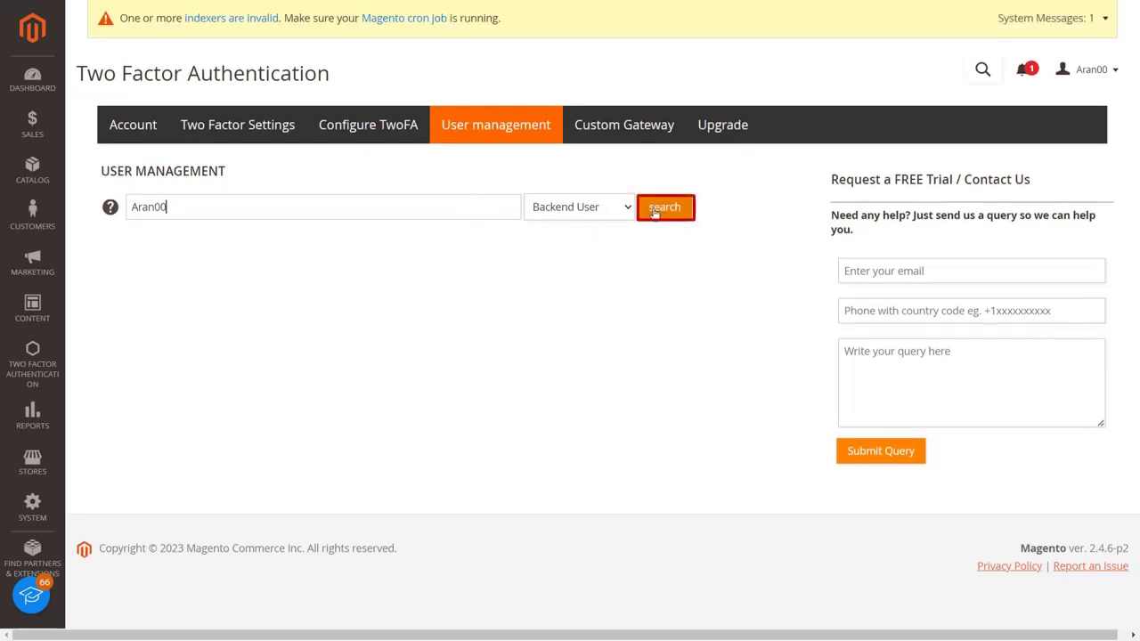
pyautogui.click(655, 210)
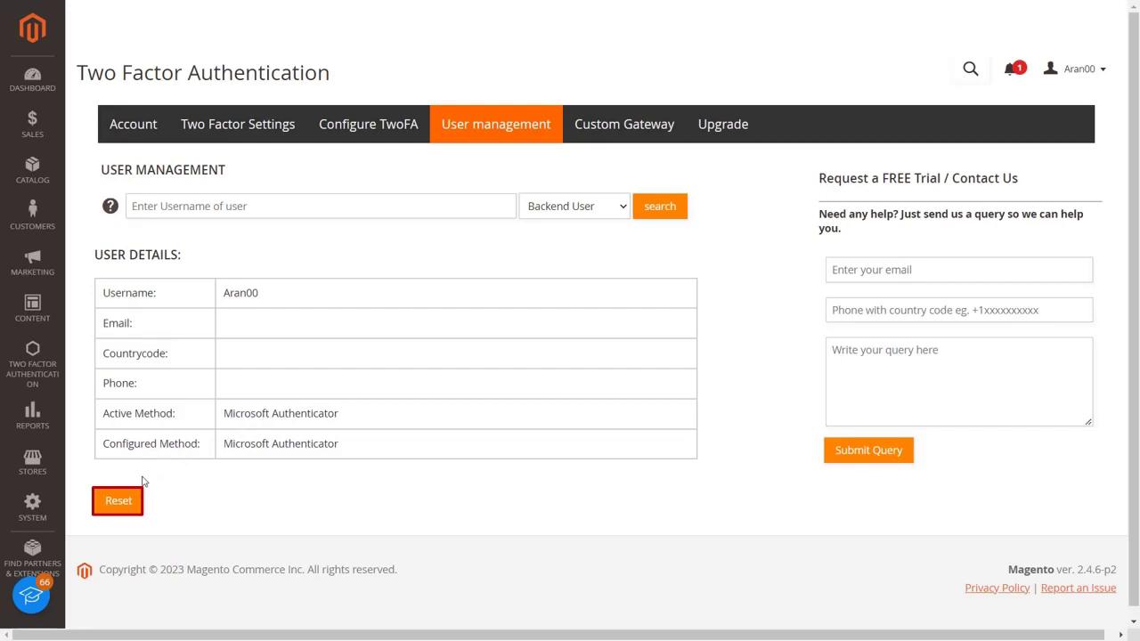
pyautogui.click(125, 499)
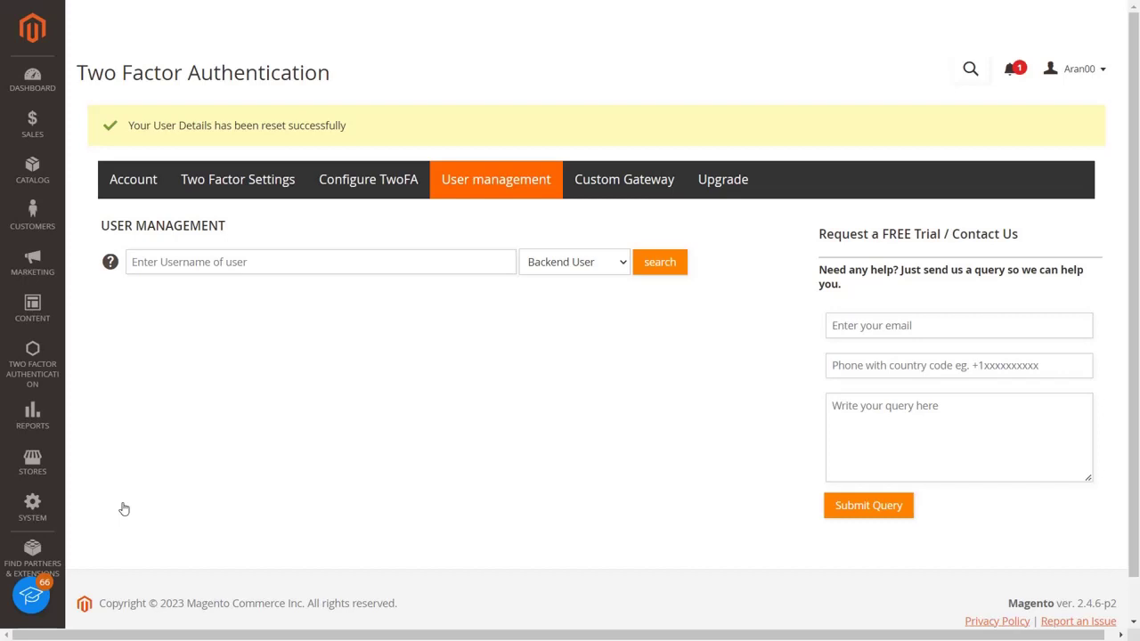
pyautogui.click(600, 196)
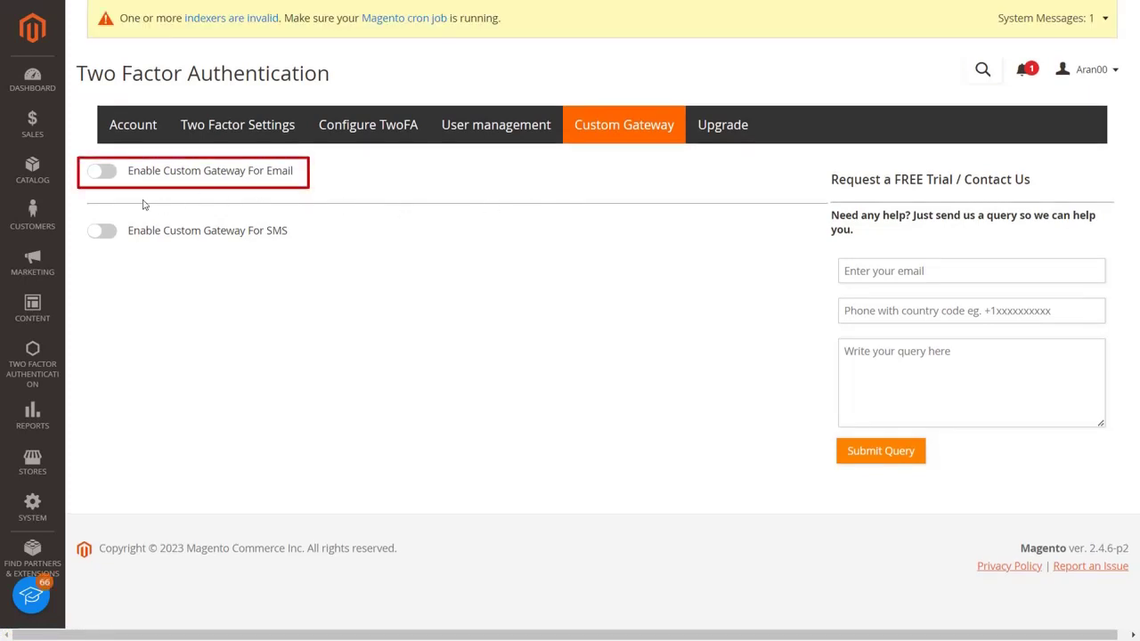
# Switch on Enable Custom Gateway For Email
pyautogui.click(104, 172)
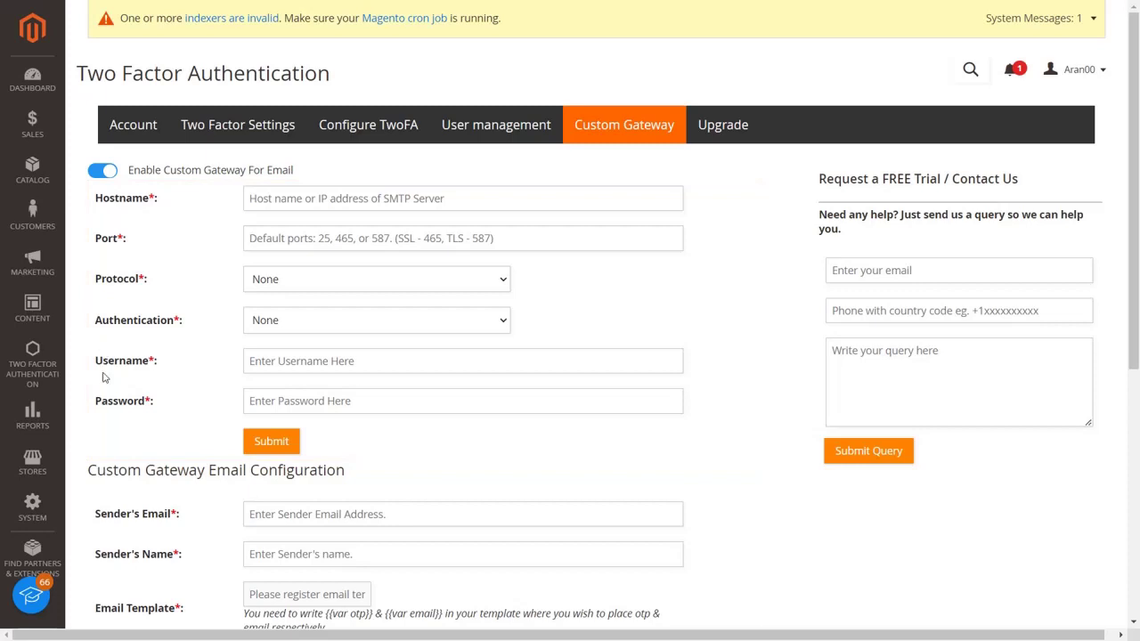
pyautogui.scroll(-1, 119, 434)
pyautogui.scroll(-2, 119, 439)
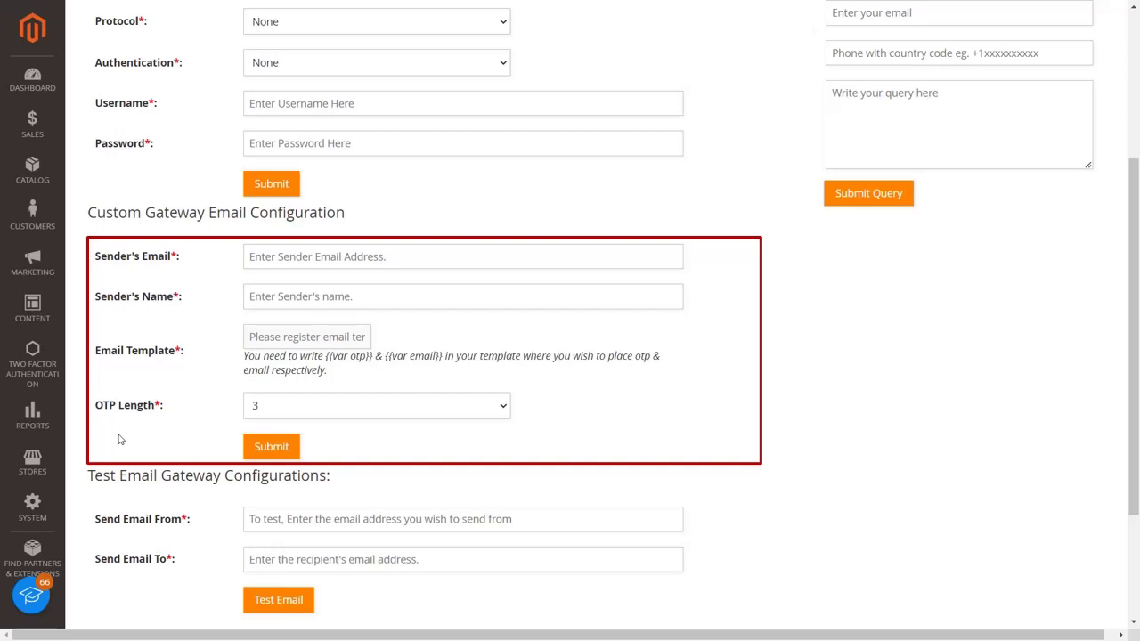
pyautogui.scroll(-2, 119, 439)
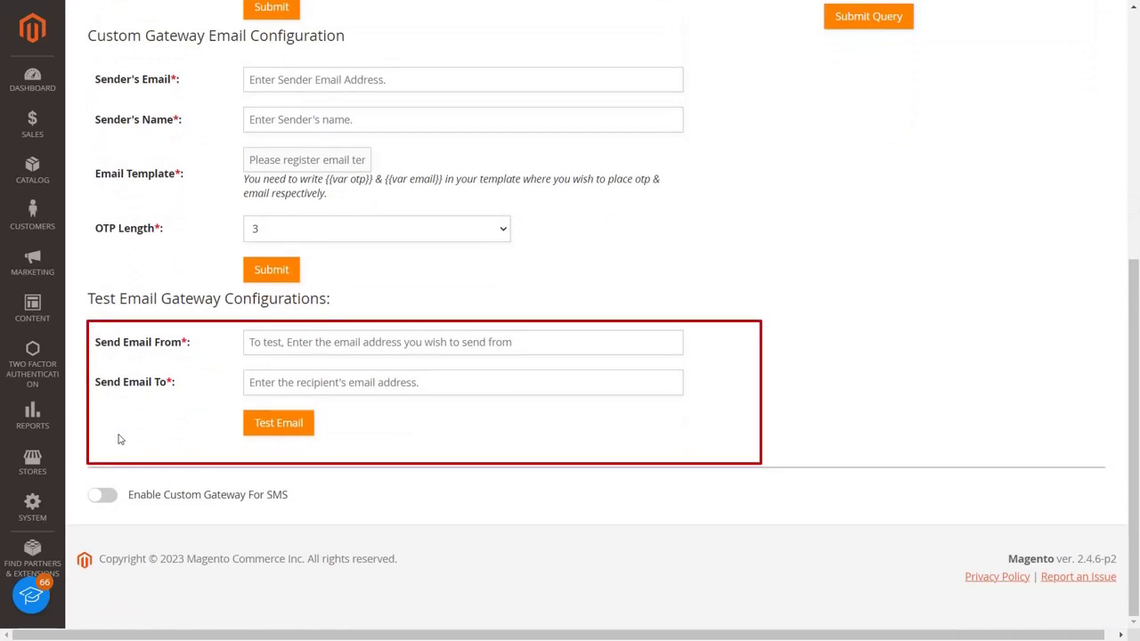
# Switch on Enable Custom Gateway For SMS, keeping Twilio as the method
pyautogui.click(102, 497)
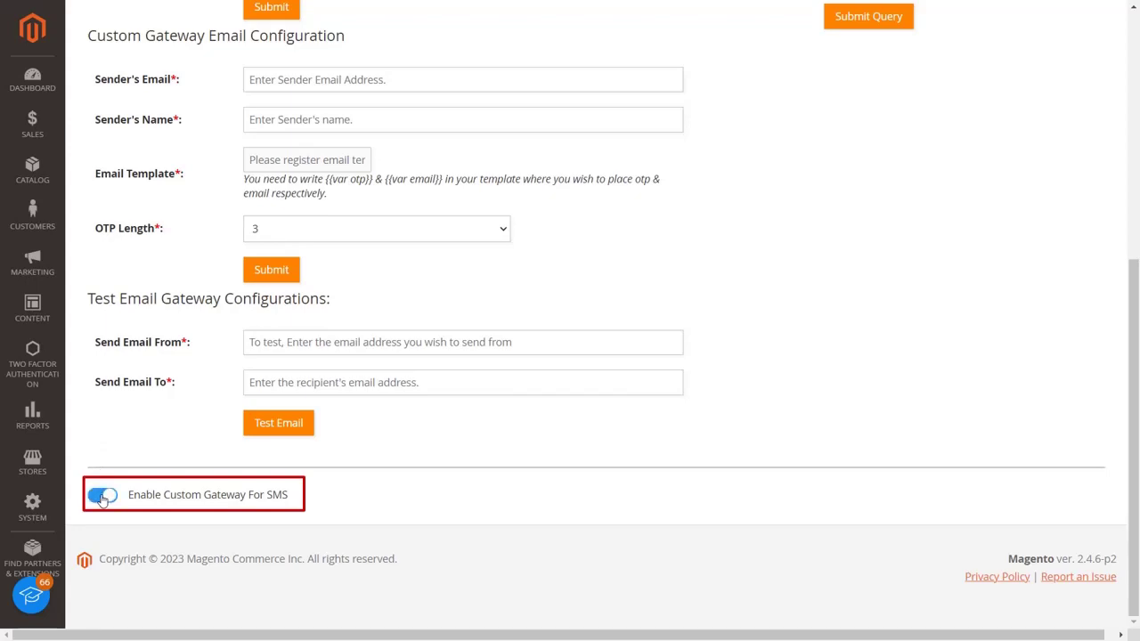
pyautogui.scroll(-8, 102, 501)
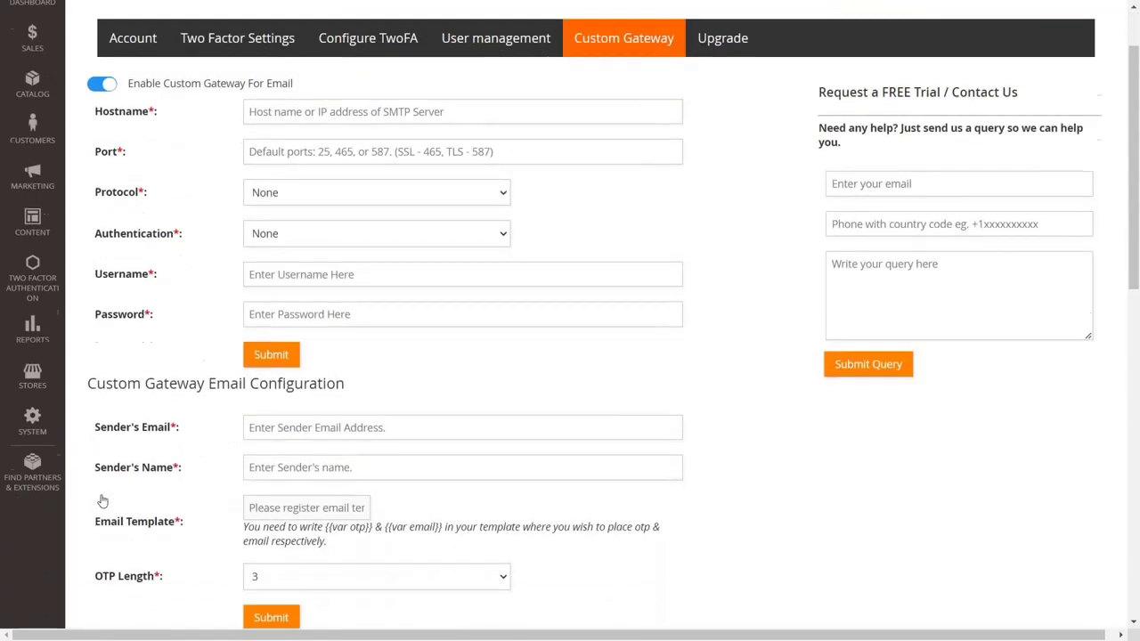
pyautogui.scroll(-2, 102, 501)
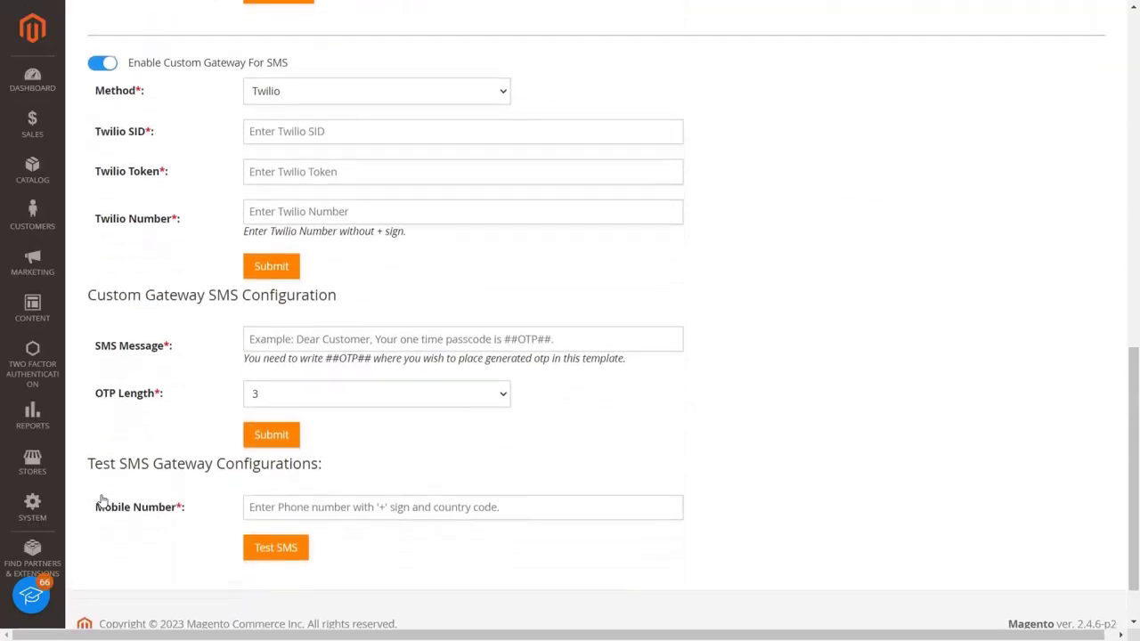
pyautogui.click(503, 82)
pyautogui.click(503, 82)
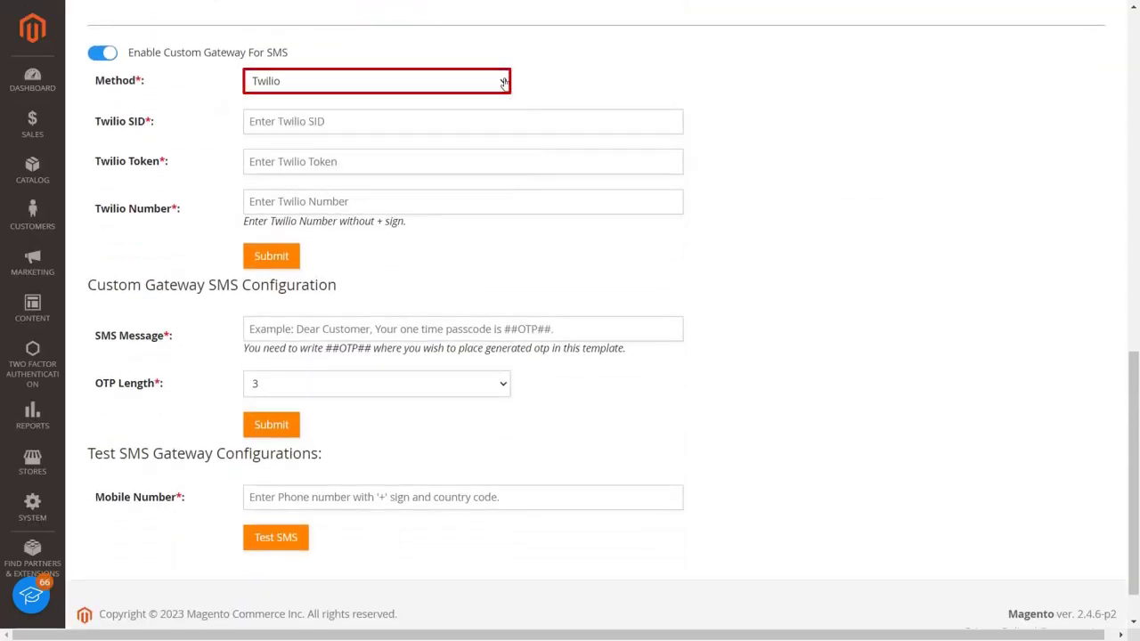